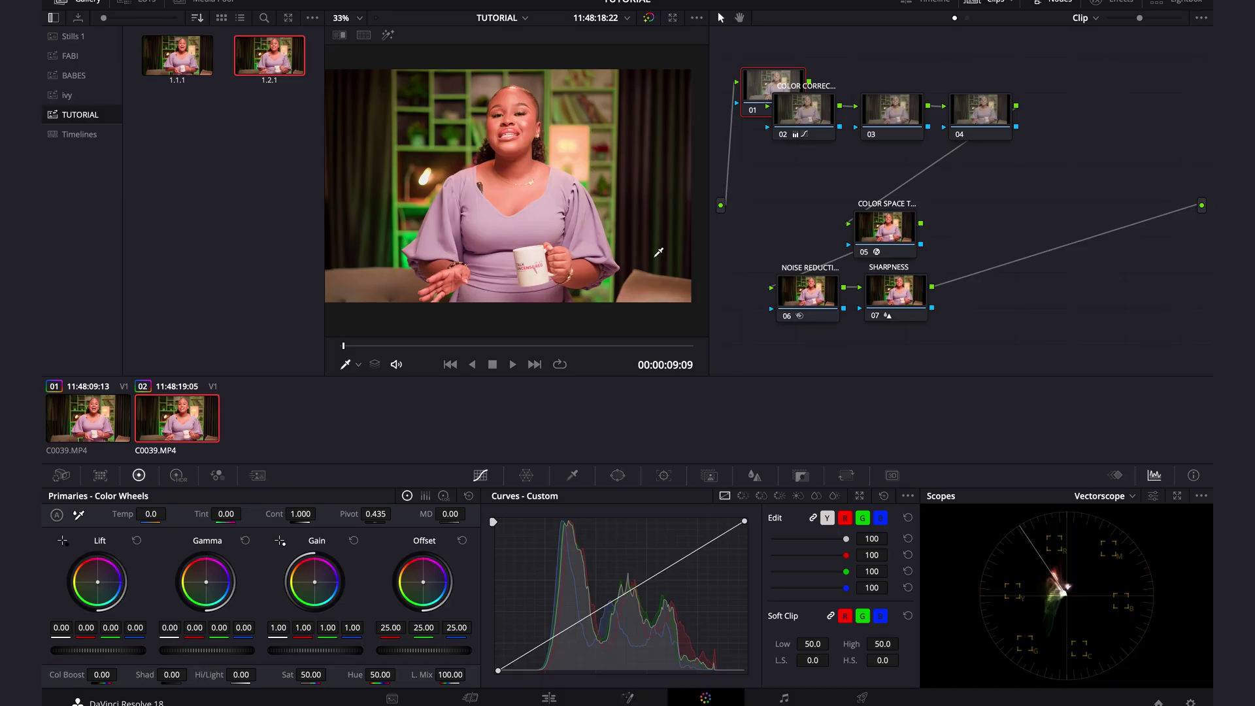
Inspect nodes 04 and 03 of the current grade, then switch to clip 01's seven-node tree
scroll(658, 252, "up", 1)
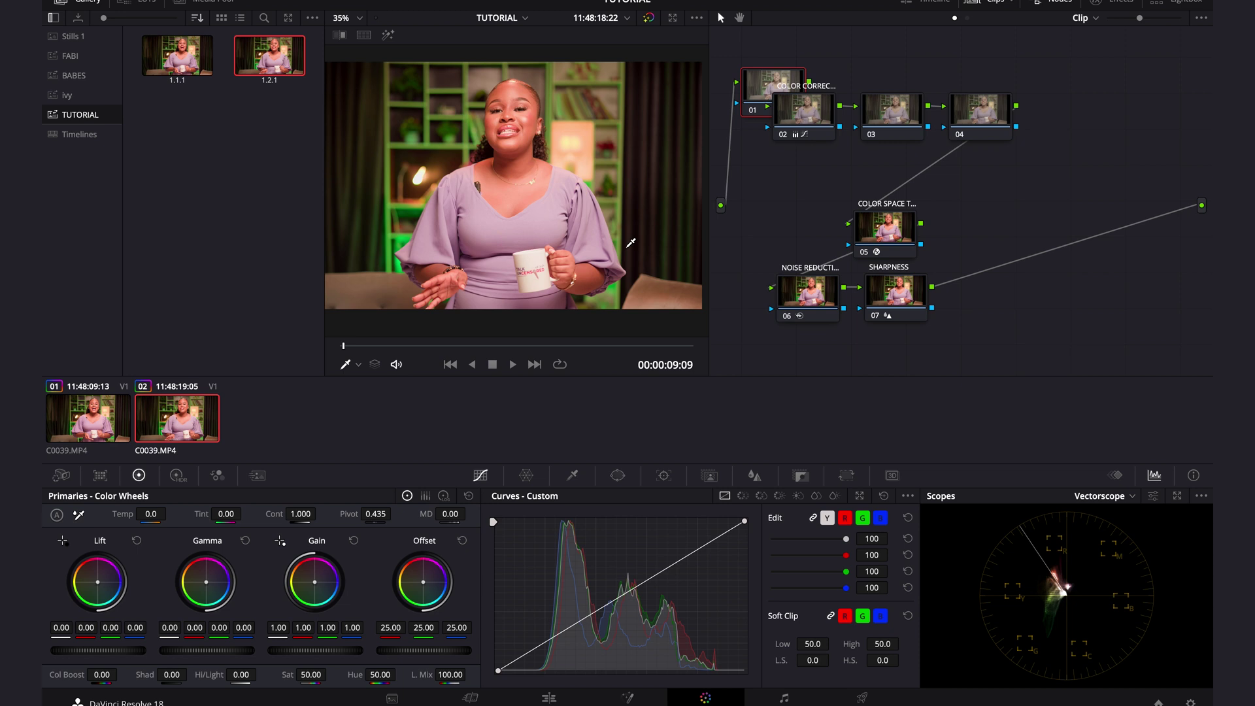
right_click(626, 252)
scroll(626, 252, "down", 2)
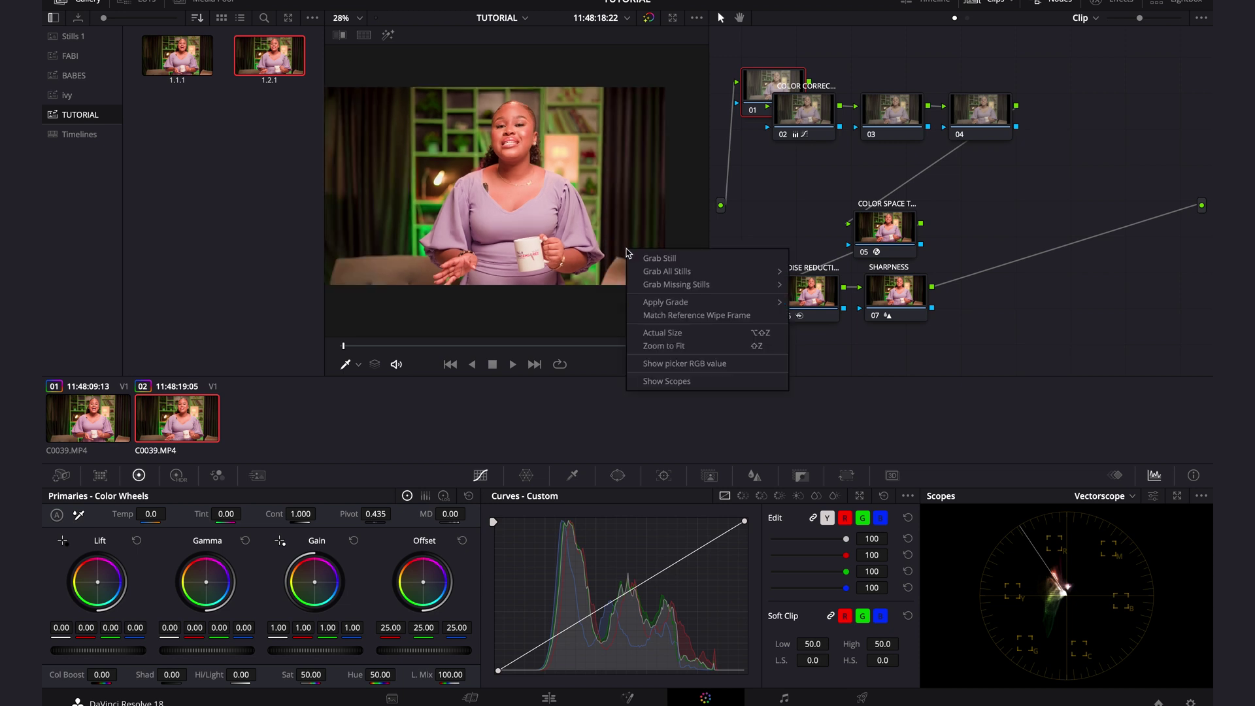
scroll(626, 252, "up", 2)
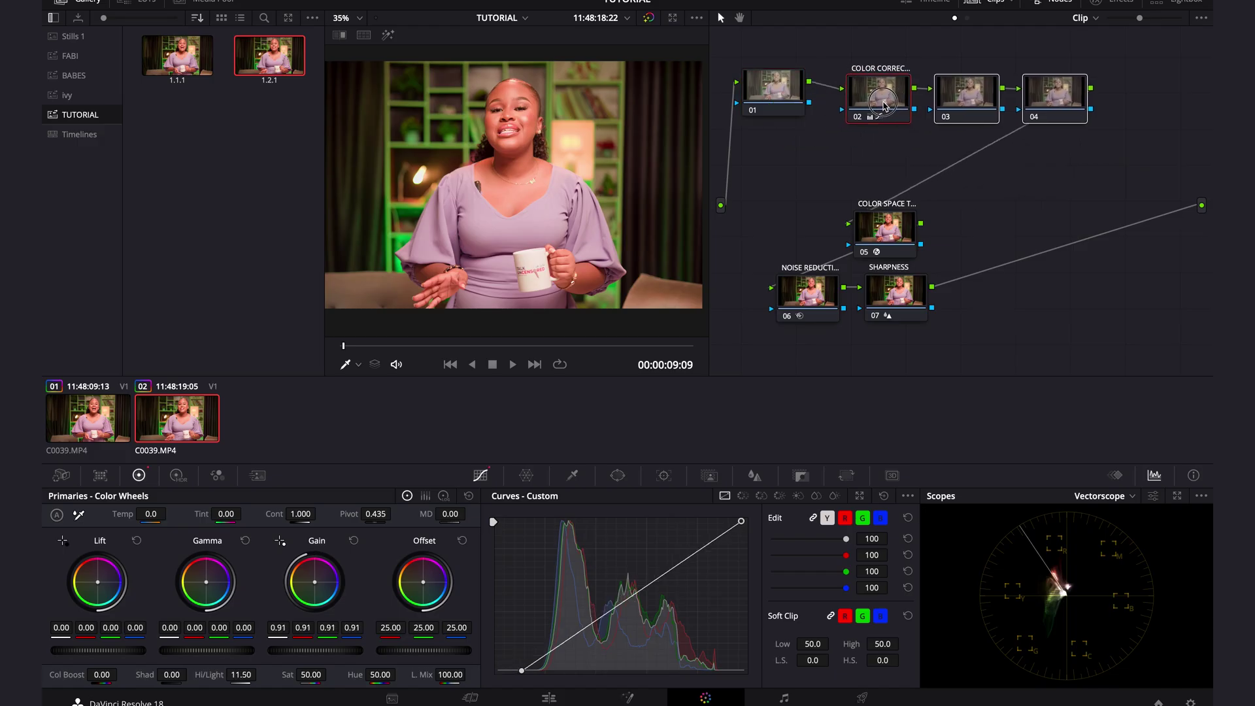
left_click_drag(884, 106, 886, 103)
left_click(1055, 95)
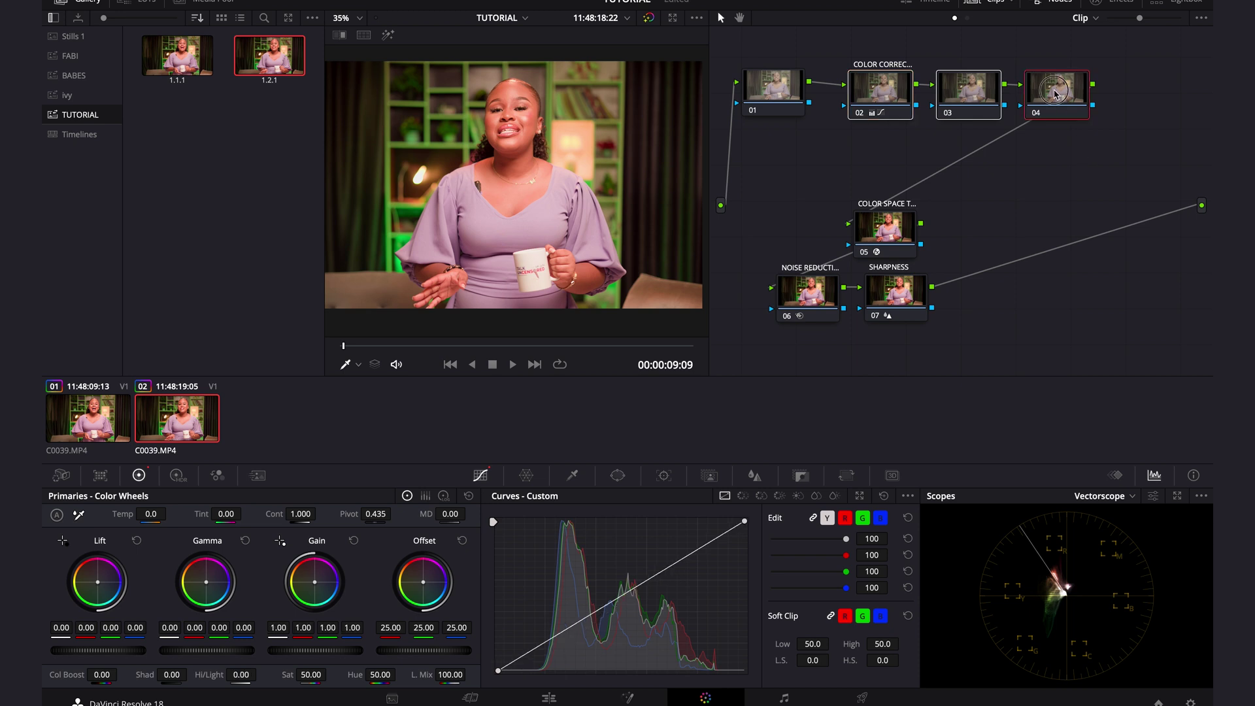
left_click(976, 98)
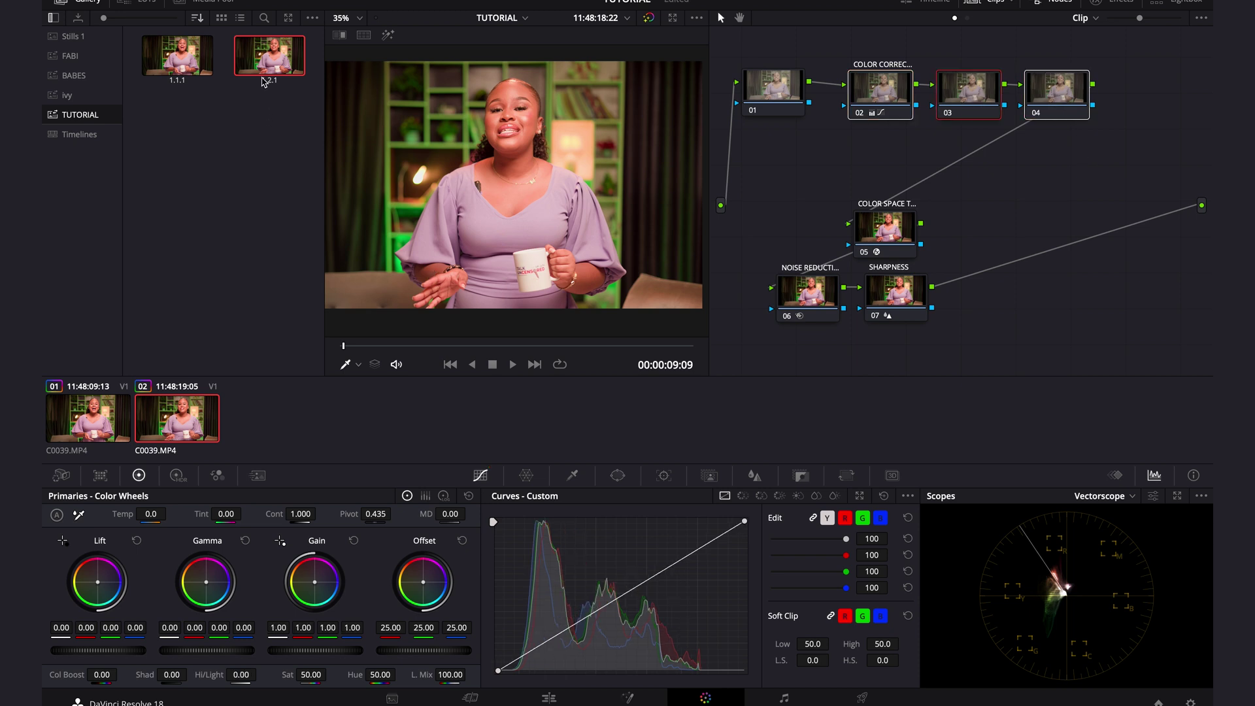
left_click(104, 427)
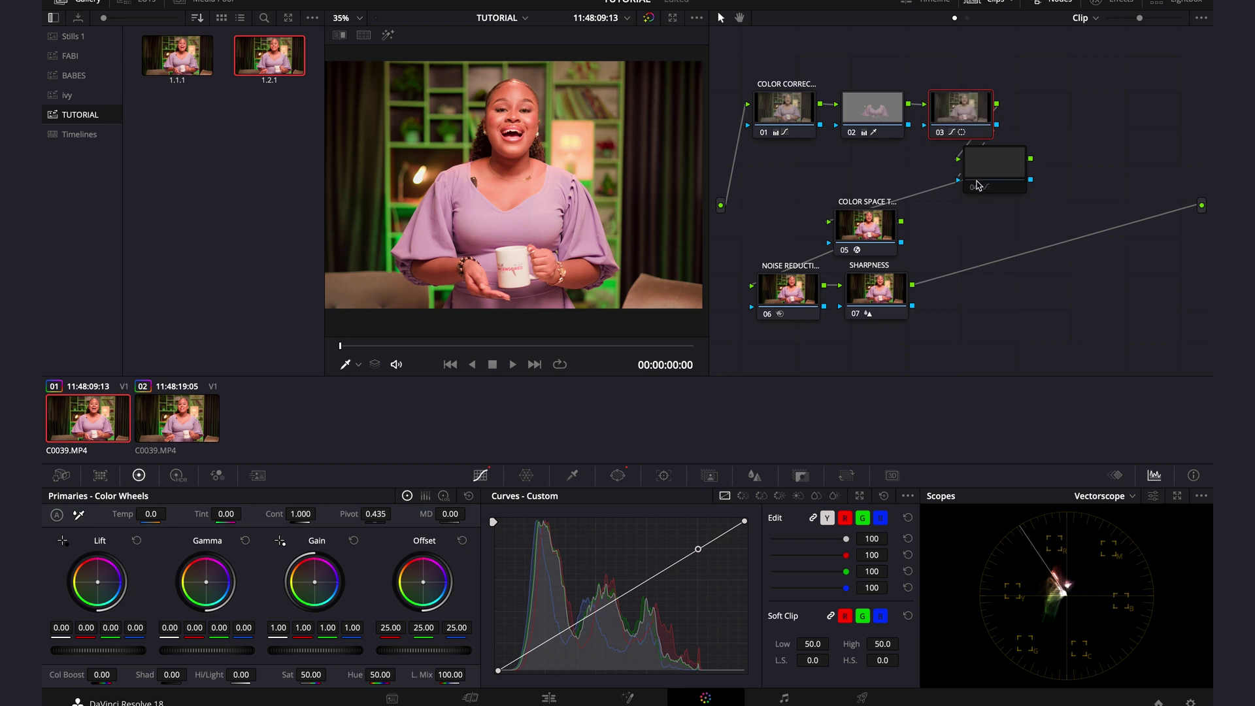
Connect node 04 in series after node 03 and add a serial node after it
left_click_drag(977, 186, 1078, 118)
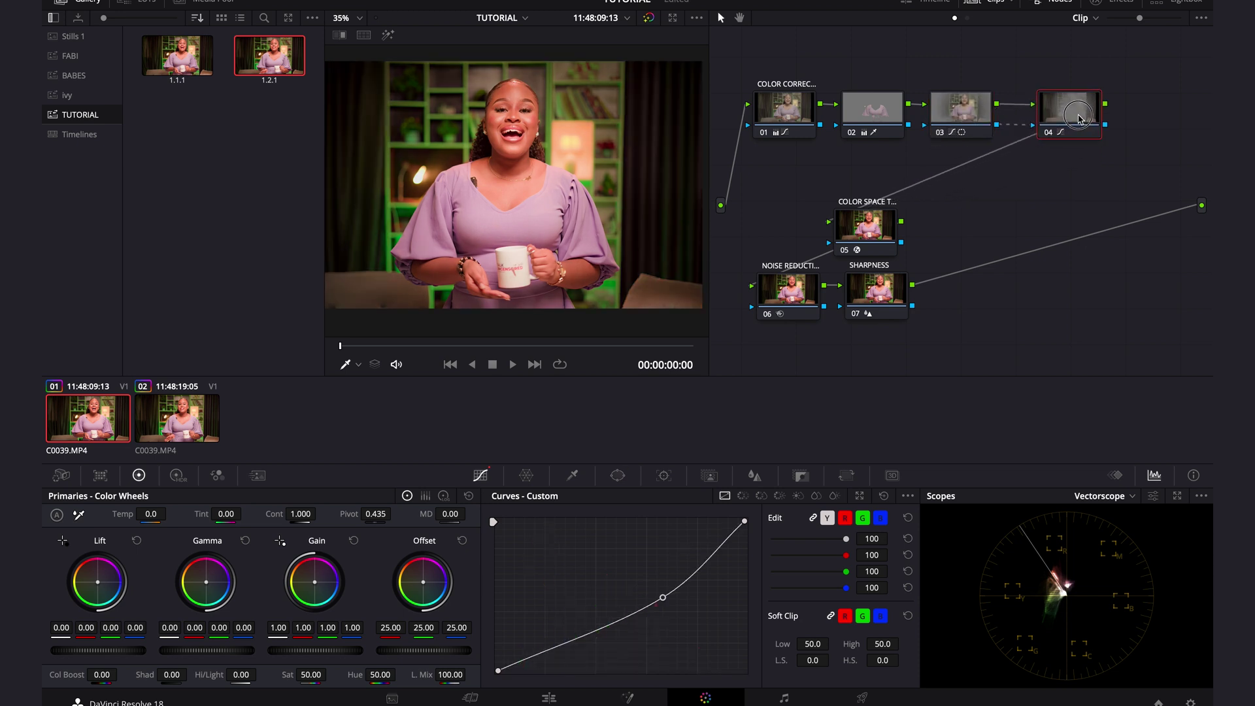
right_click(1075, 122)
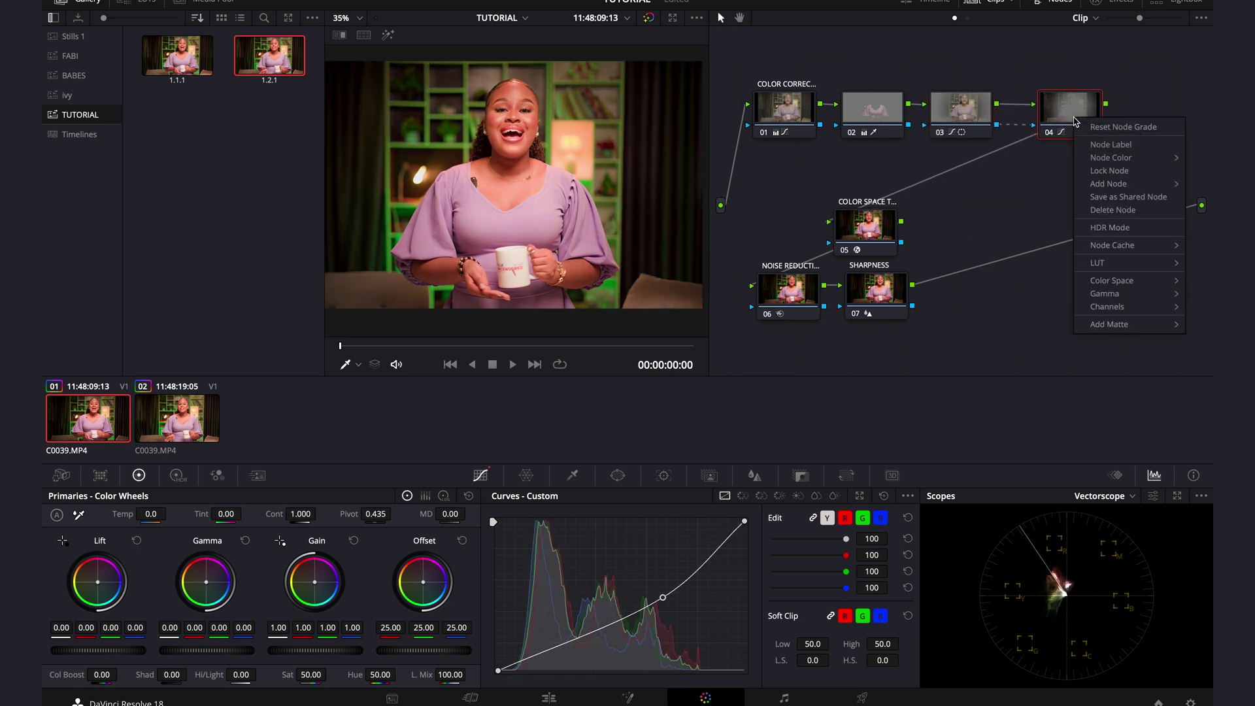
mouse_move(1122, 188)
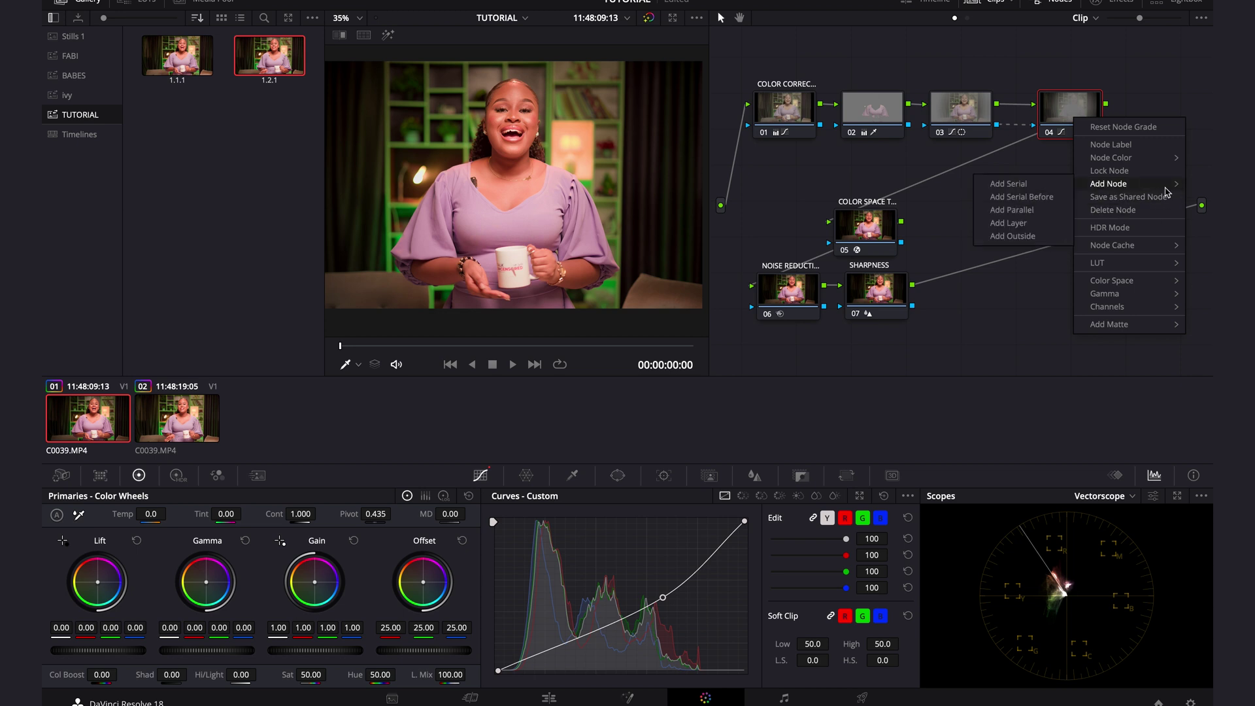
left_click(1010, 185)
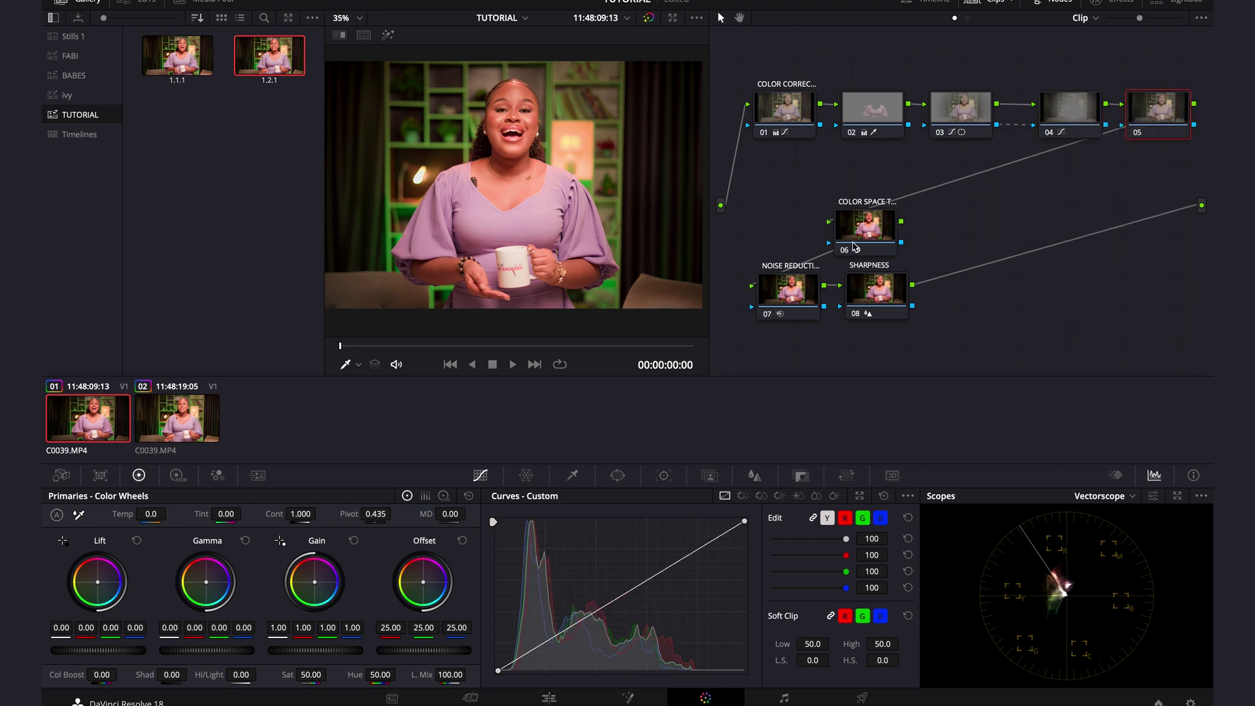
Line up Noise Reduction, Sharpness and Color Space Transform in one row, with node 05 below node 01
left_click_drag(974, 327, 752, 272)
left_click_drag(876, 291, 1088, 304)
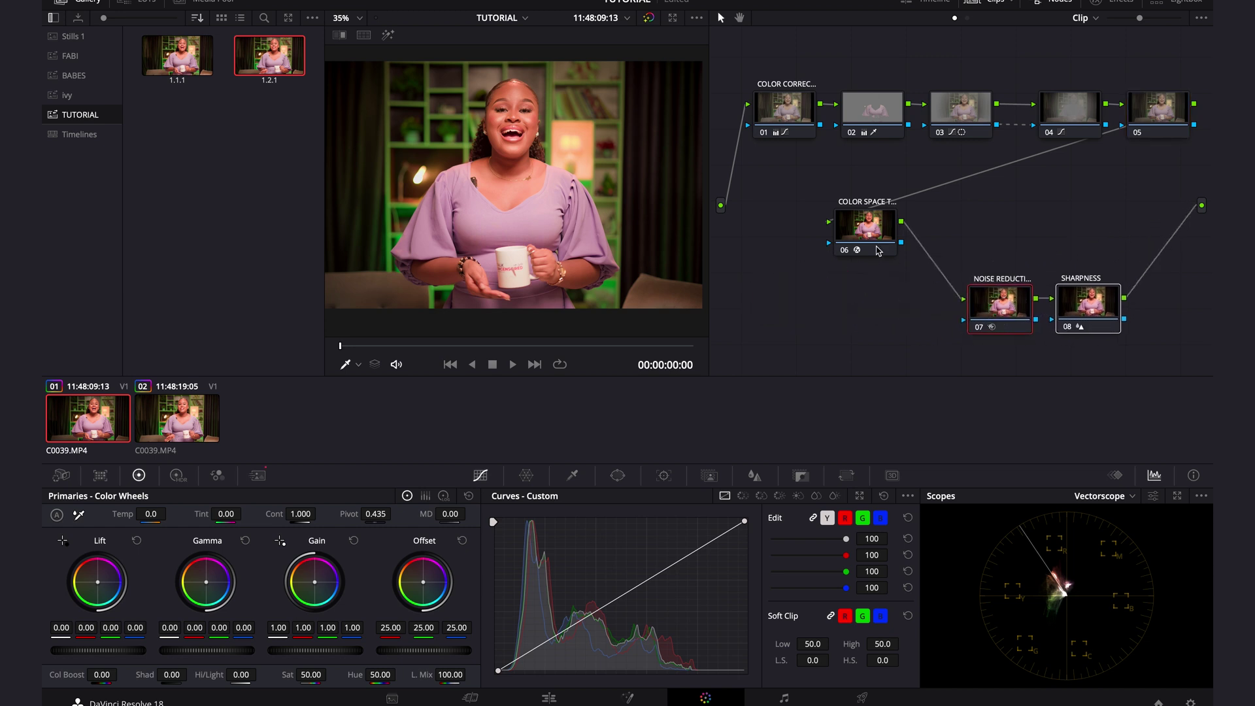
left_click_drag(877, 250, 910, 324)
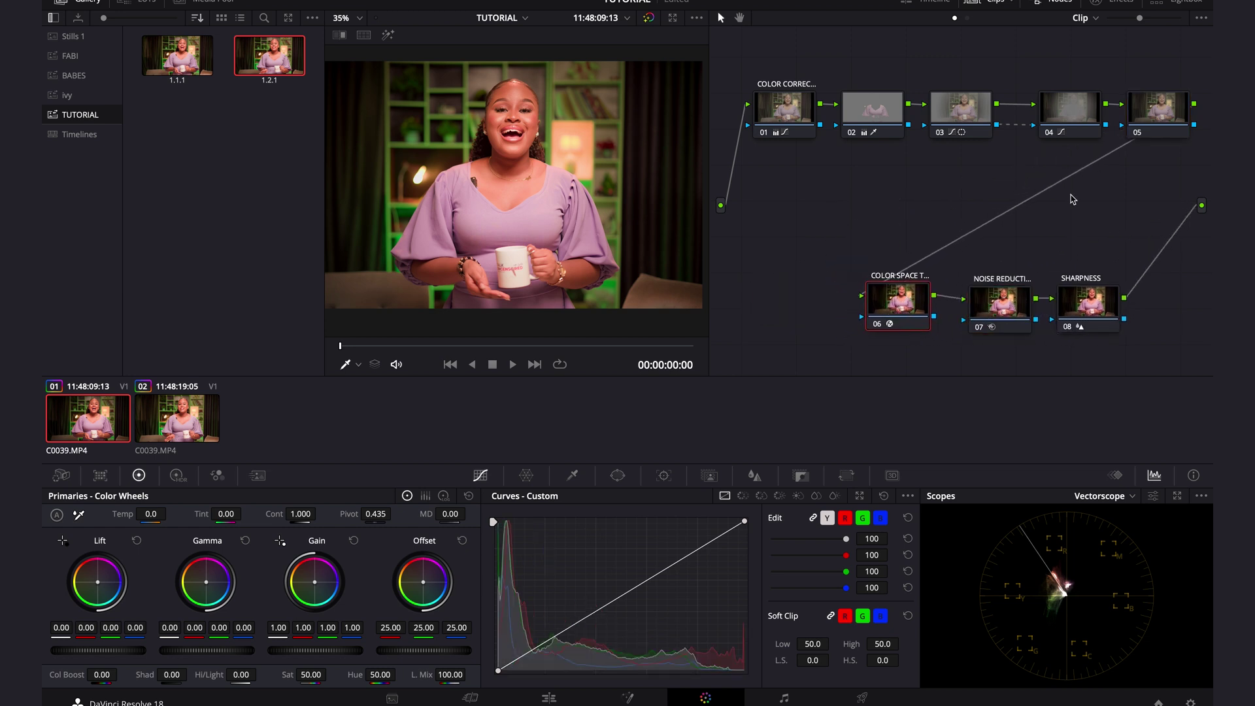
left_click_drag(1176, 121, 809, 225)
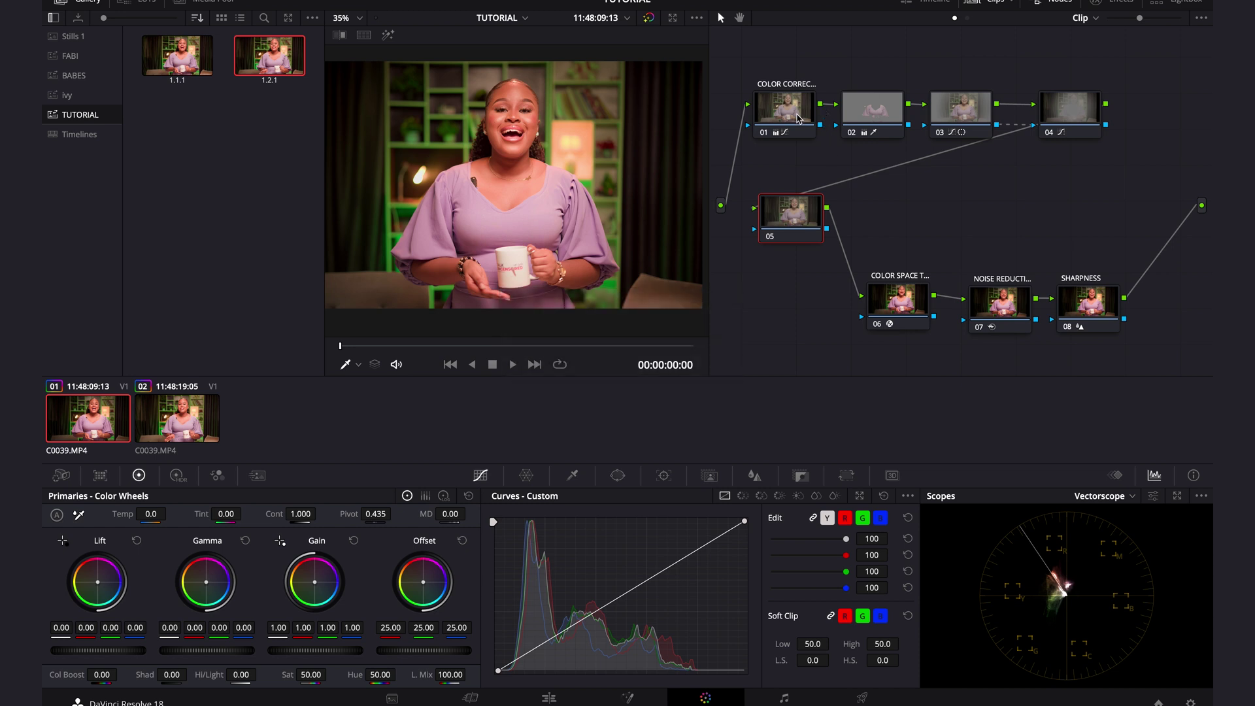
right_click(886, 110)
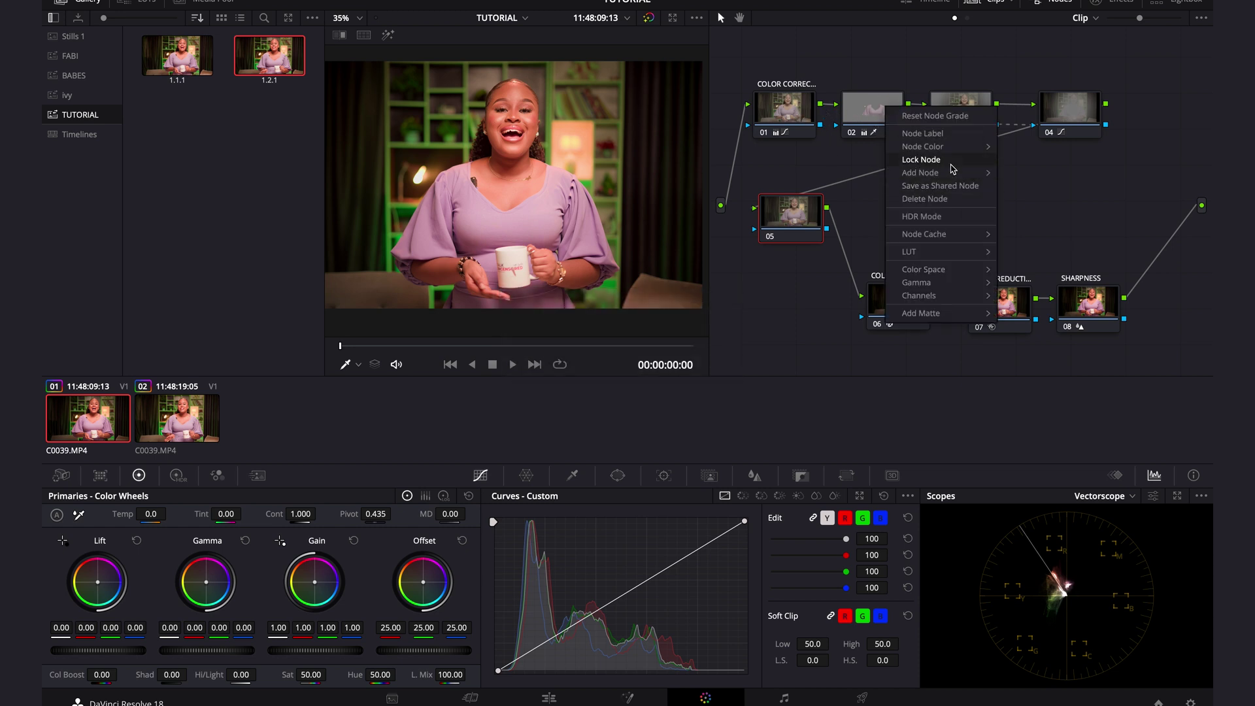
Label node 02 'COLOR POP' and node 03 'VINNET'
left_click(952, 135)
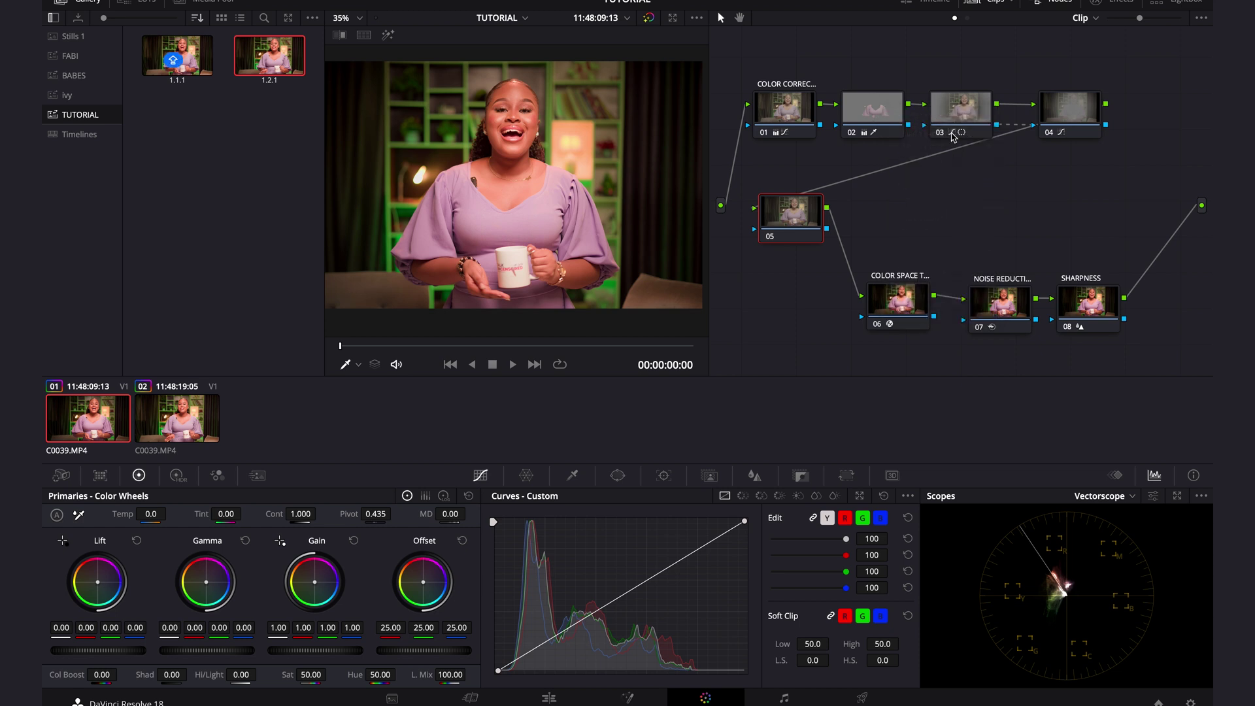
type("COLOR POP")
key("Return")
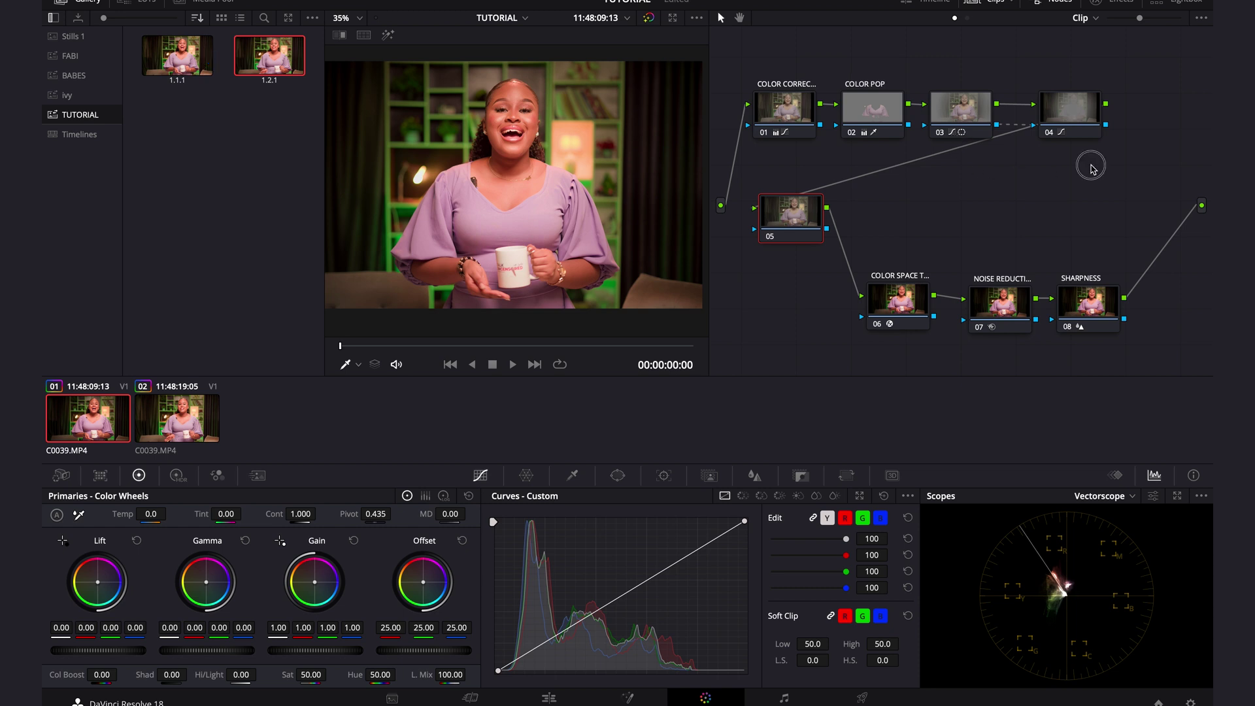
right_click(975, 105)
left_click(1077, 229)
type("V")
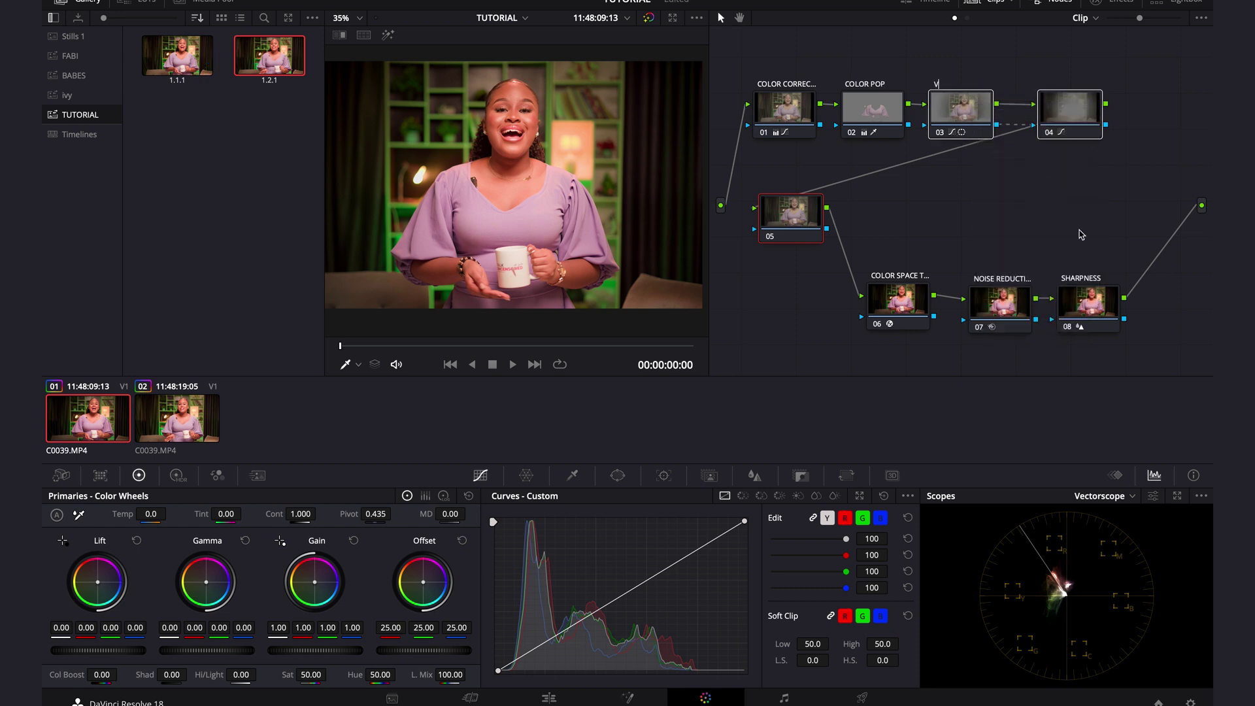
type("E")
key("BackSpace")
key("e")
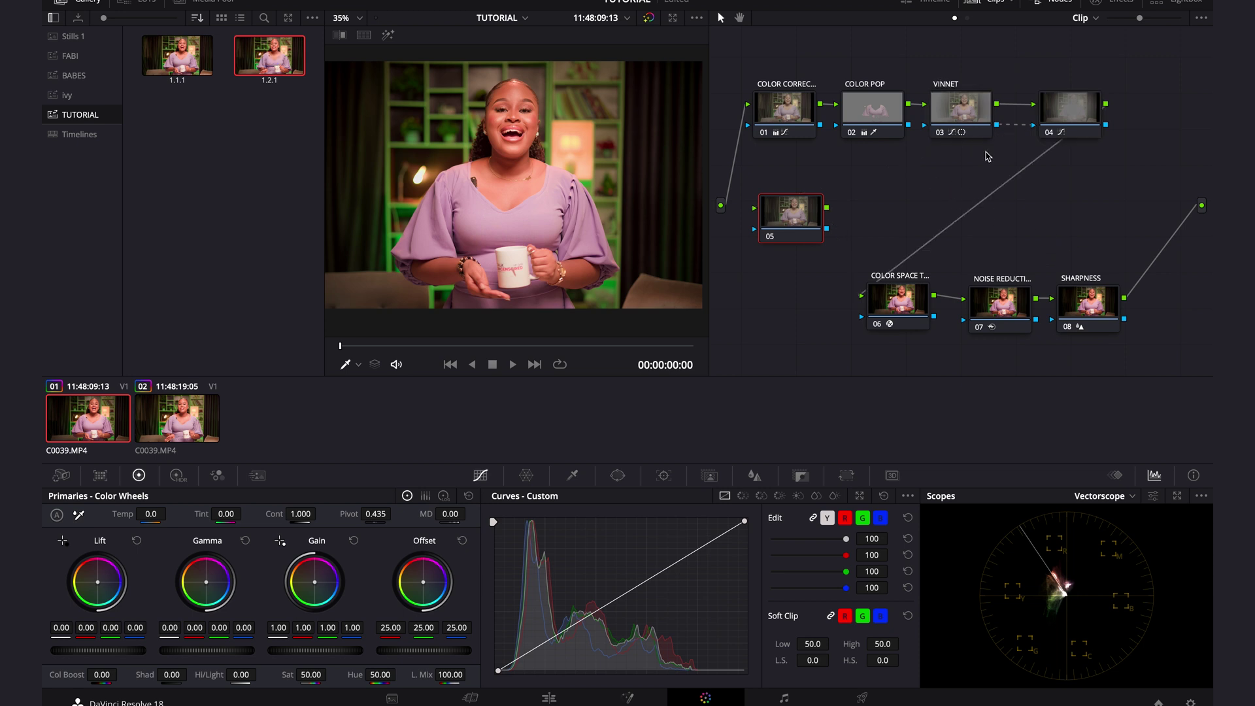
Remove the loose, unconnected node 05 from the node tree
left_click(1065, 113)
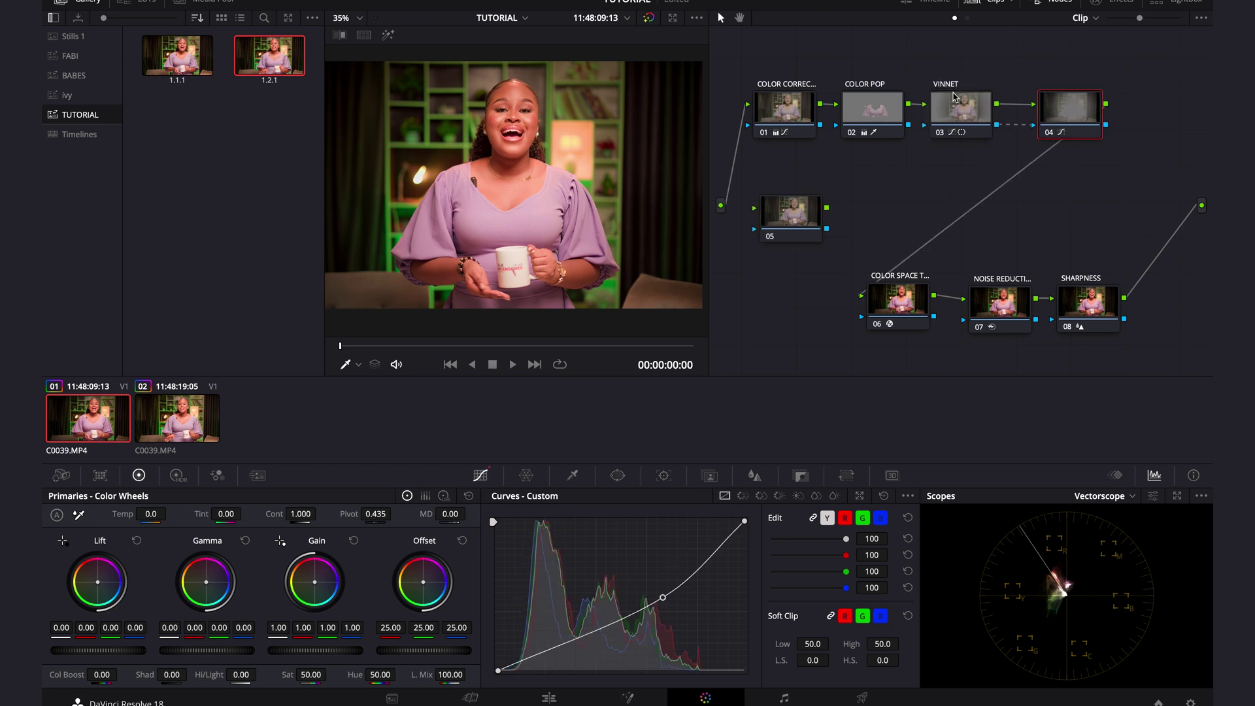
left_click(792, 228)
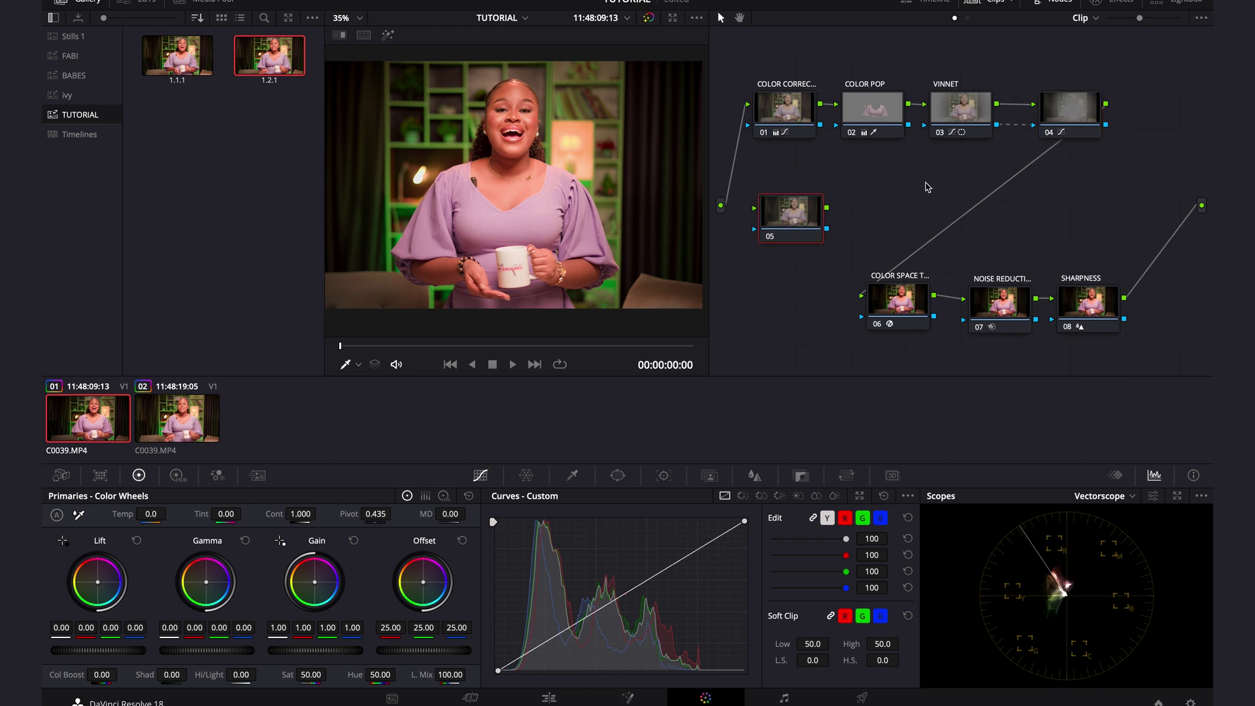
key("ctrl+z")
key("ctrl+z")
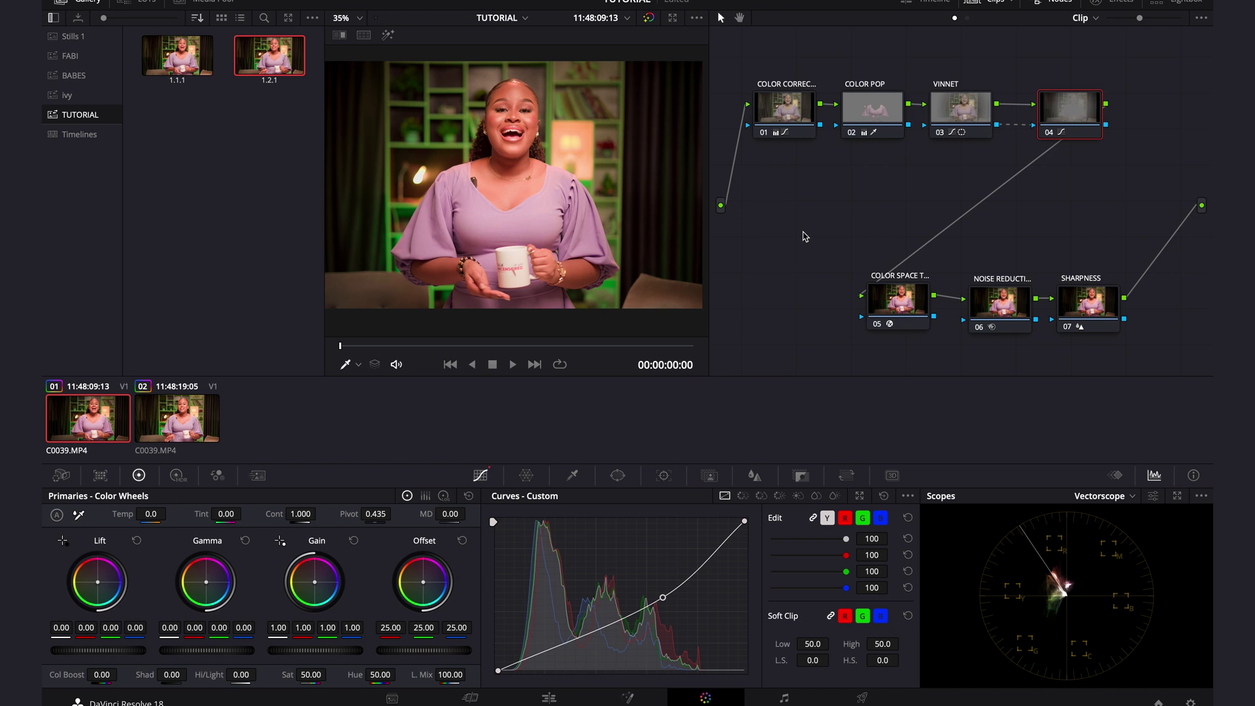
right_click(1085, 101)
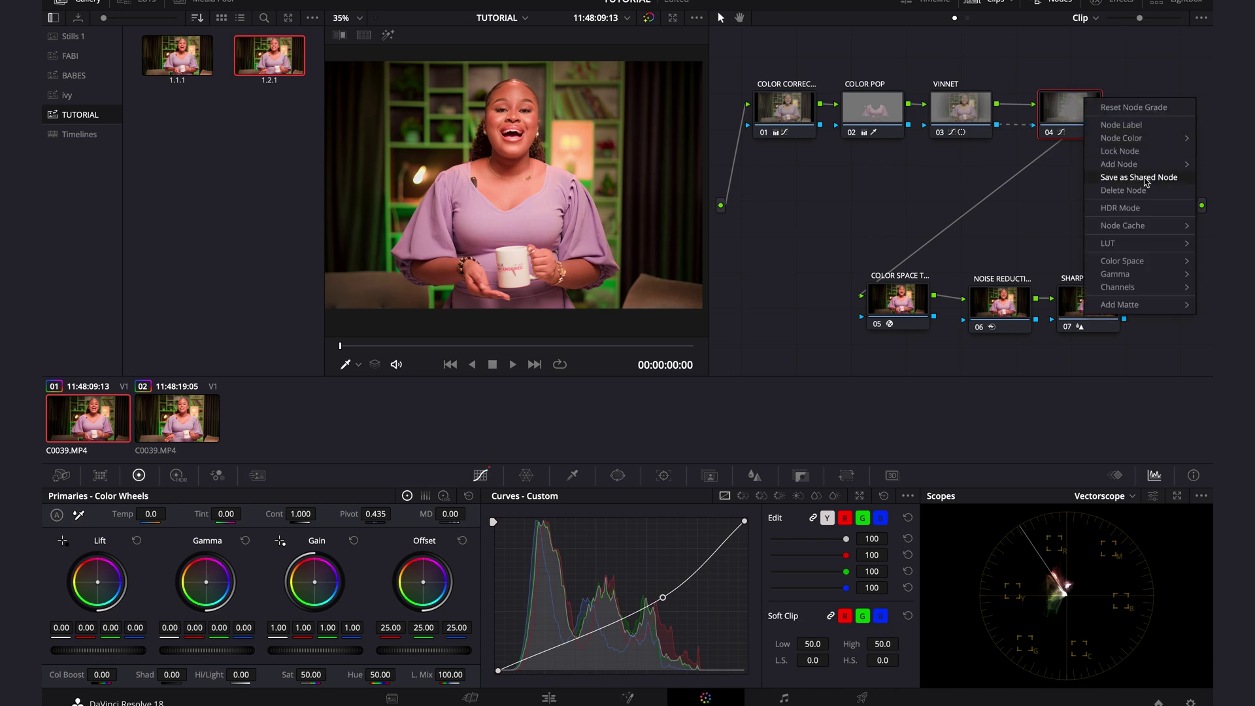
Add a serial node after node 04 and place the new node 05 below nodes 01–03
mouse_move(1114, 164)
left_click(1018, 164)
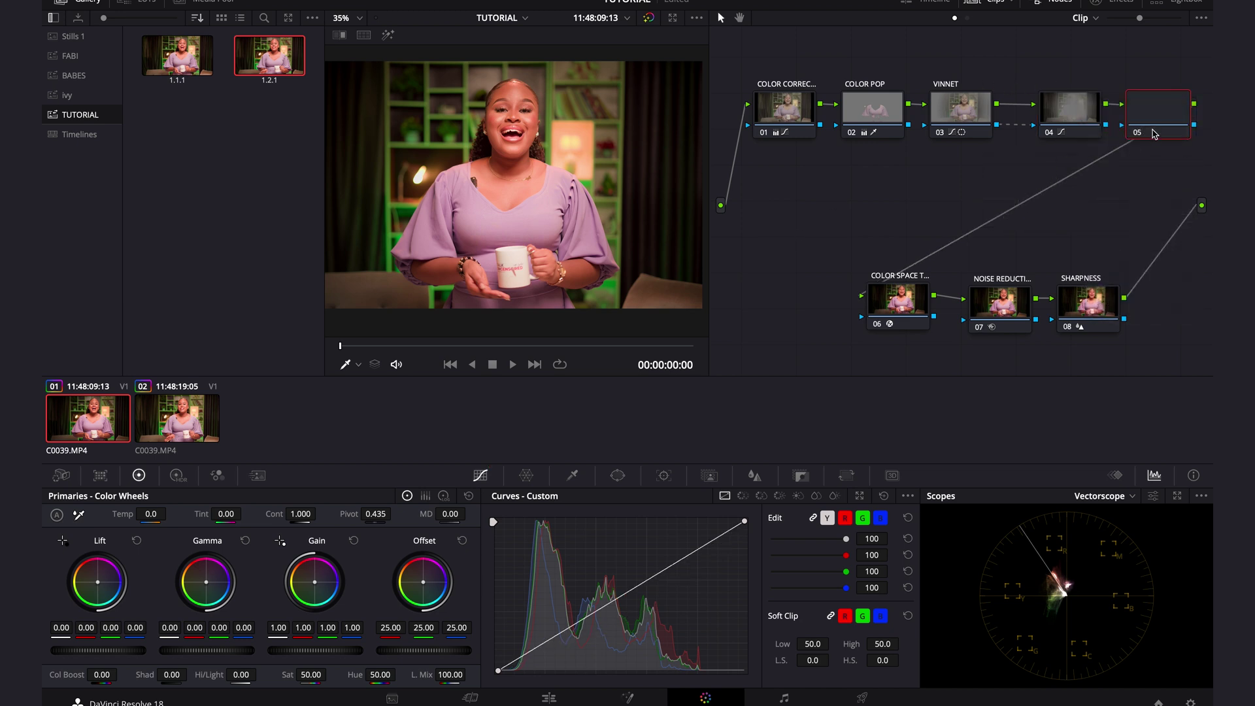
left_click_drag(1152, 134, 788, 210)
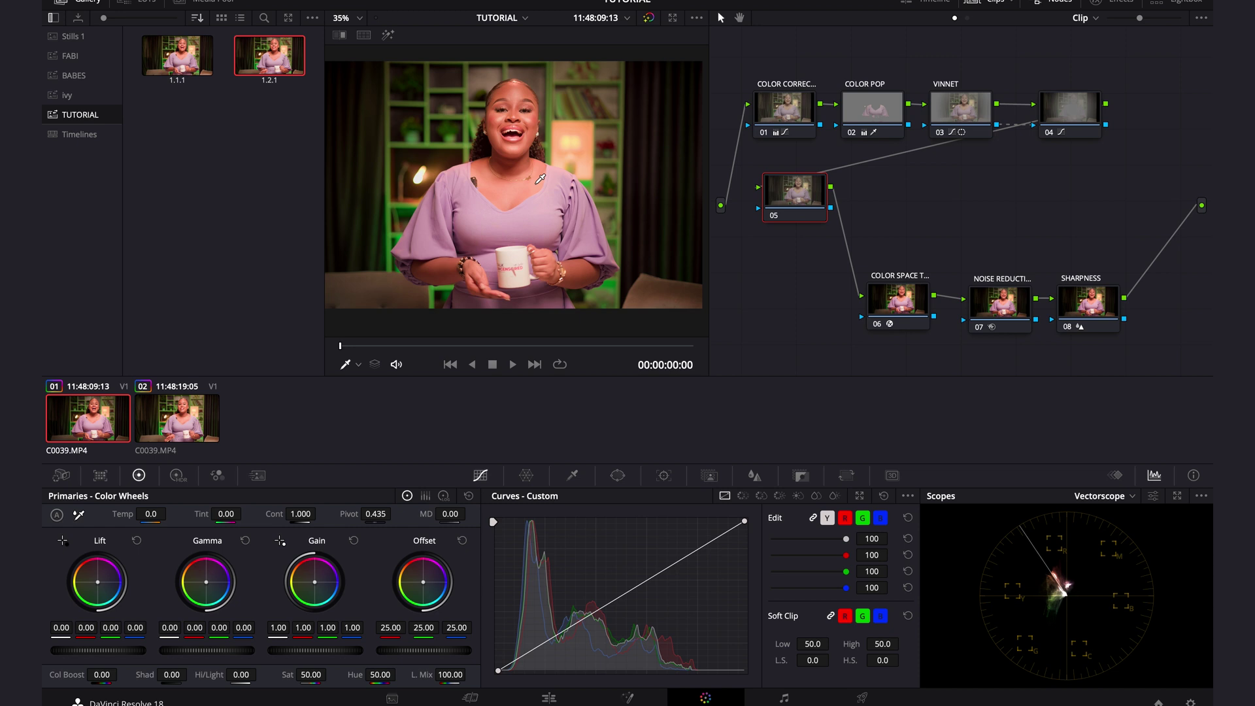
Label node 05 'SKIN QUALIFY'
right_click(792, 203)
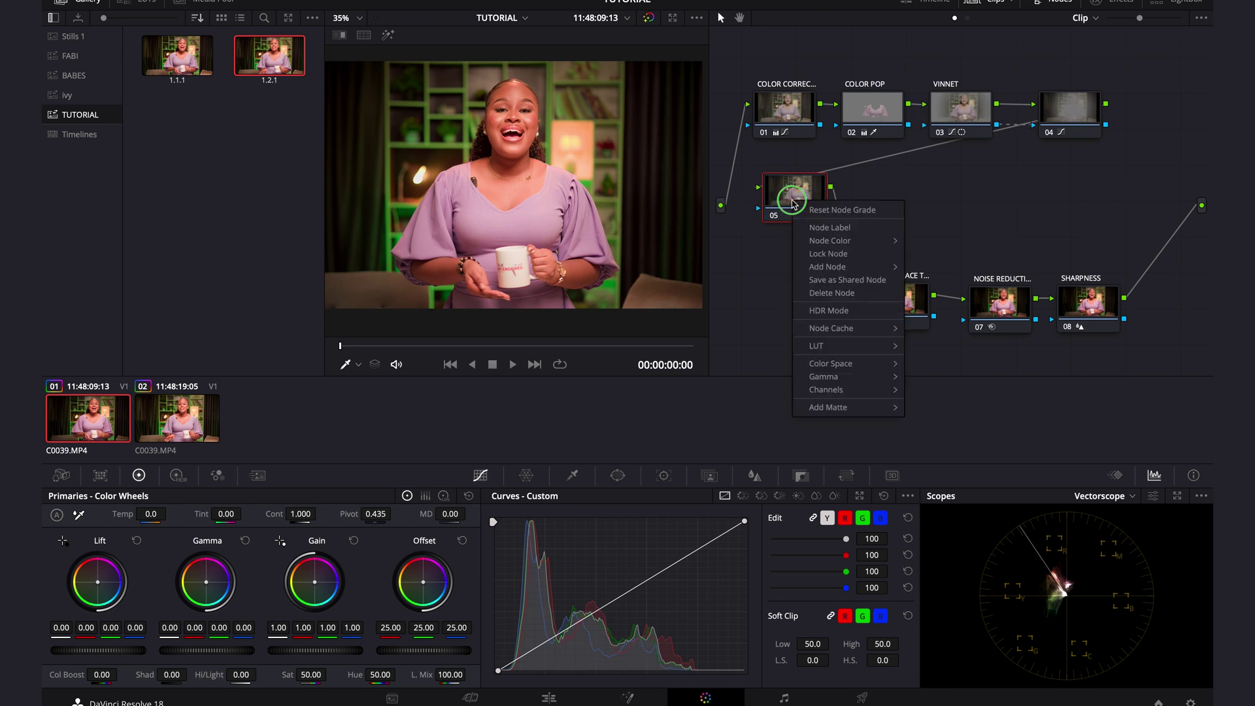
left_click(828, 227)
type("SKIN QUALIFY")
key("Return")
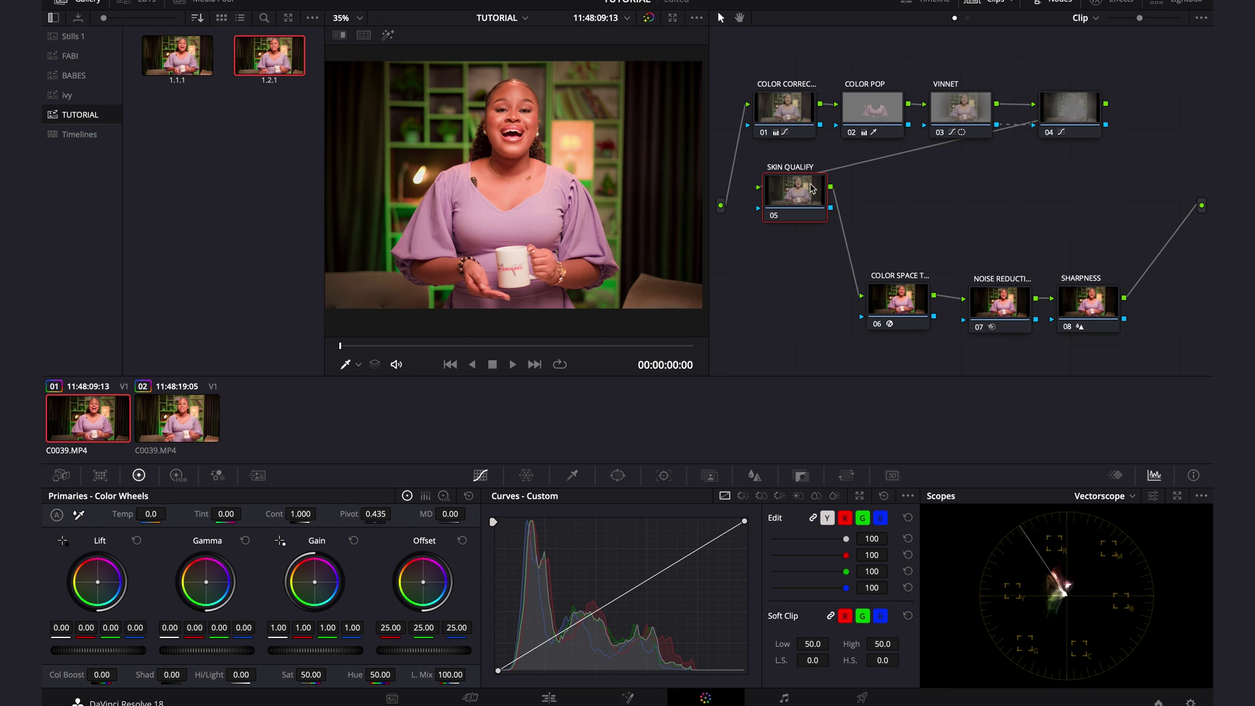
Sample the woman's skin with the HSL qualifier, giving hue centre 37.5 and width 15.1
left_click(575, 478)
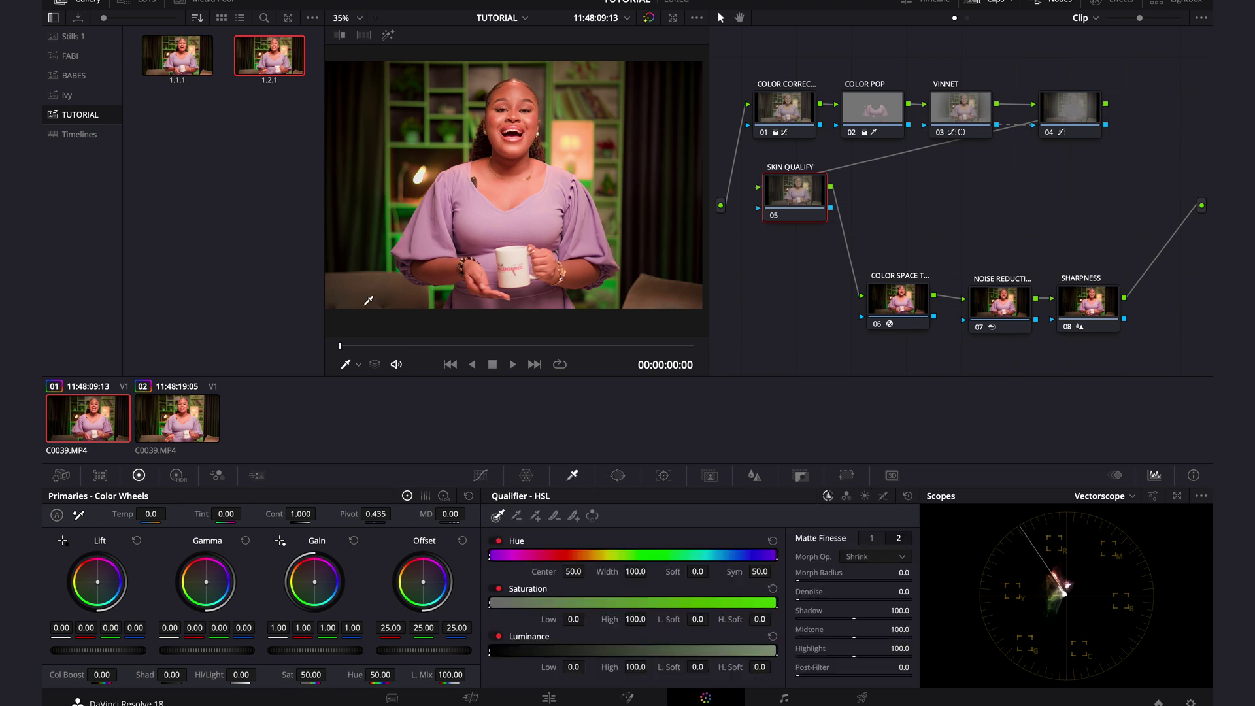
left_click(353, 369)
left_click(371, 401)
left_click(520, 95)
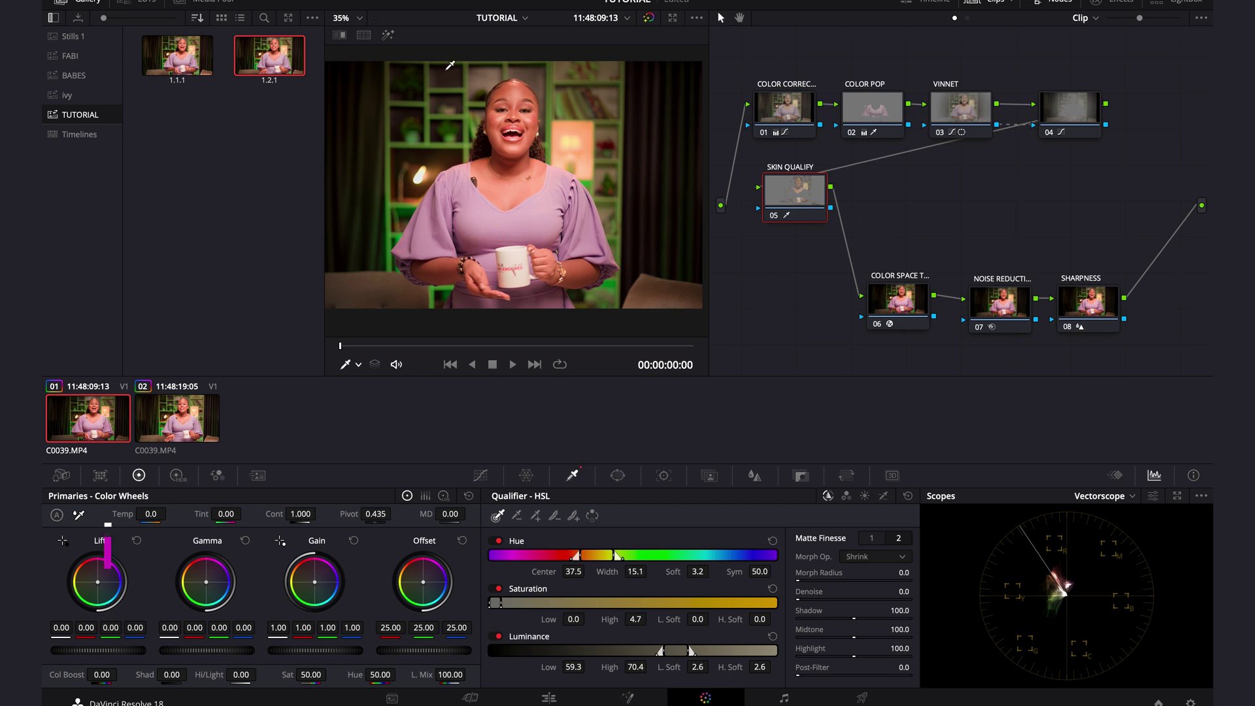
left_click(388, 37)
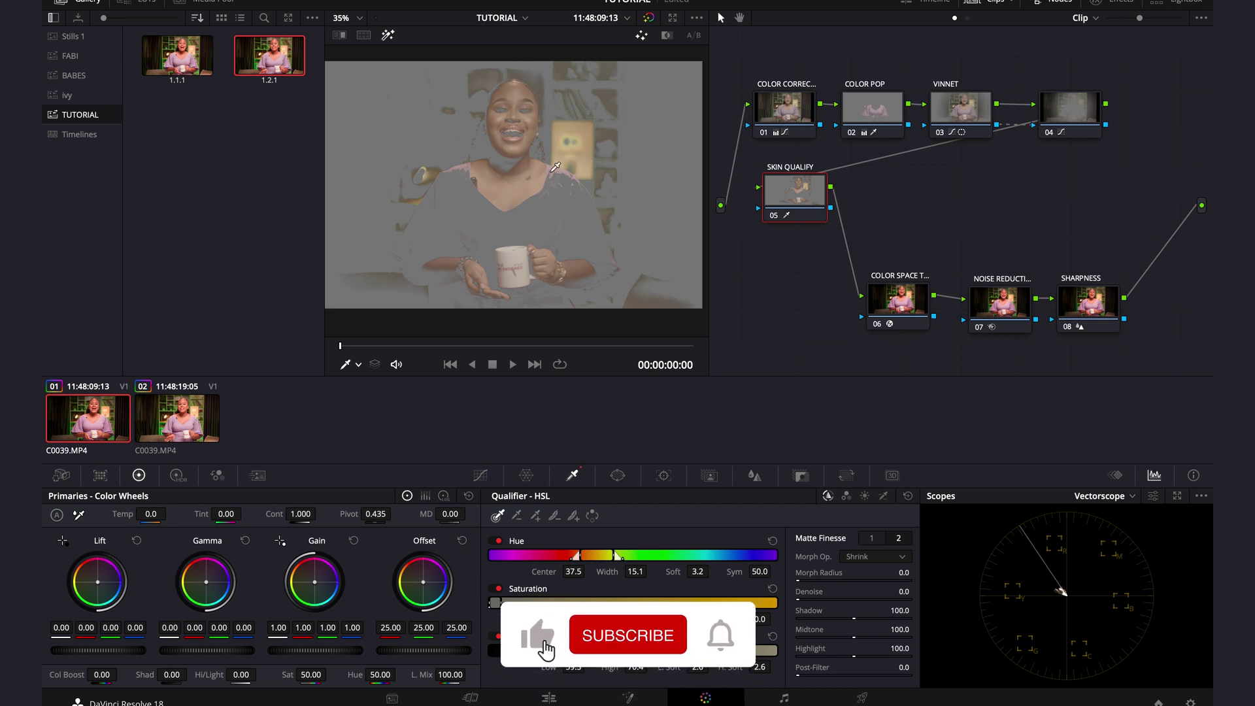
scroll(554, 167, "up", 1)
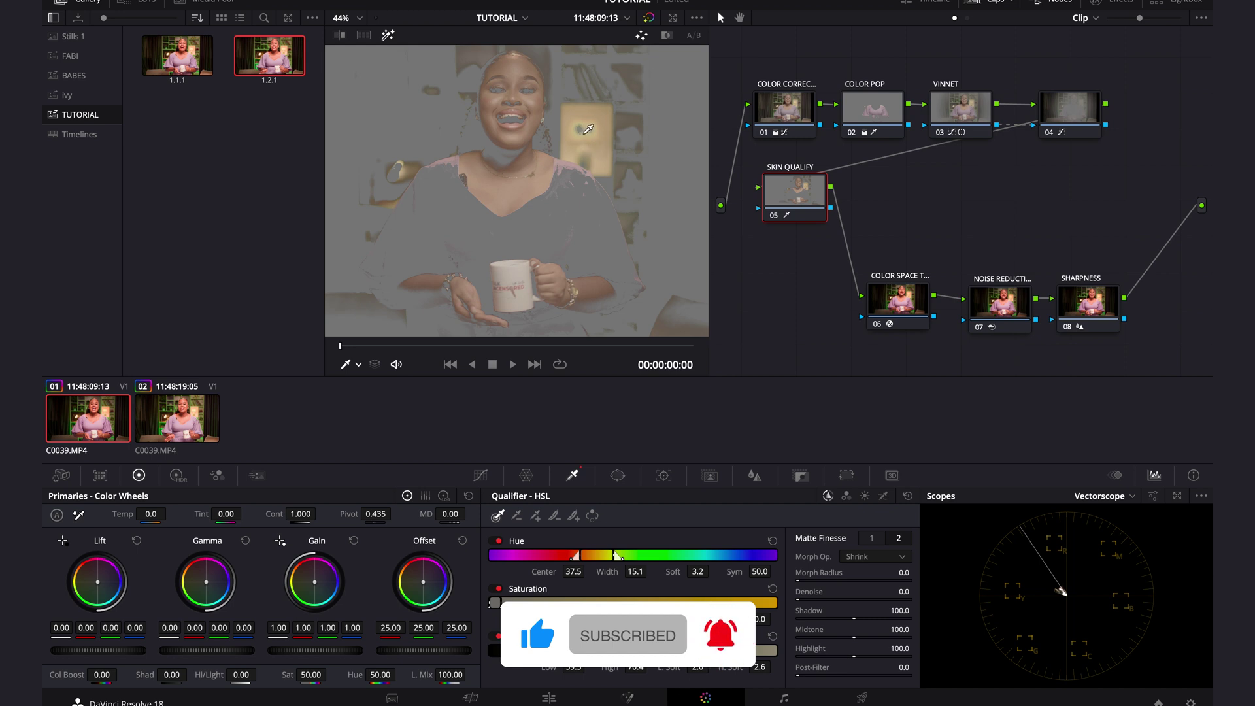
scroll(478, 97, "up", 3)
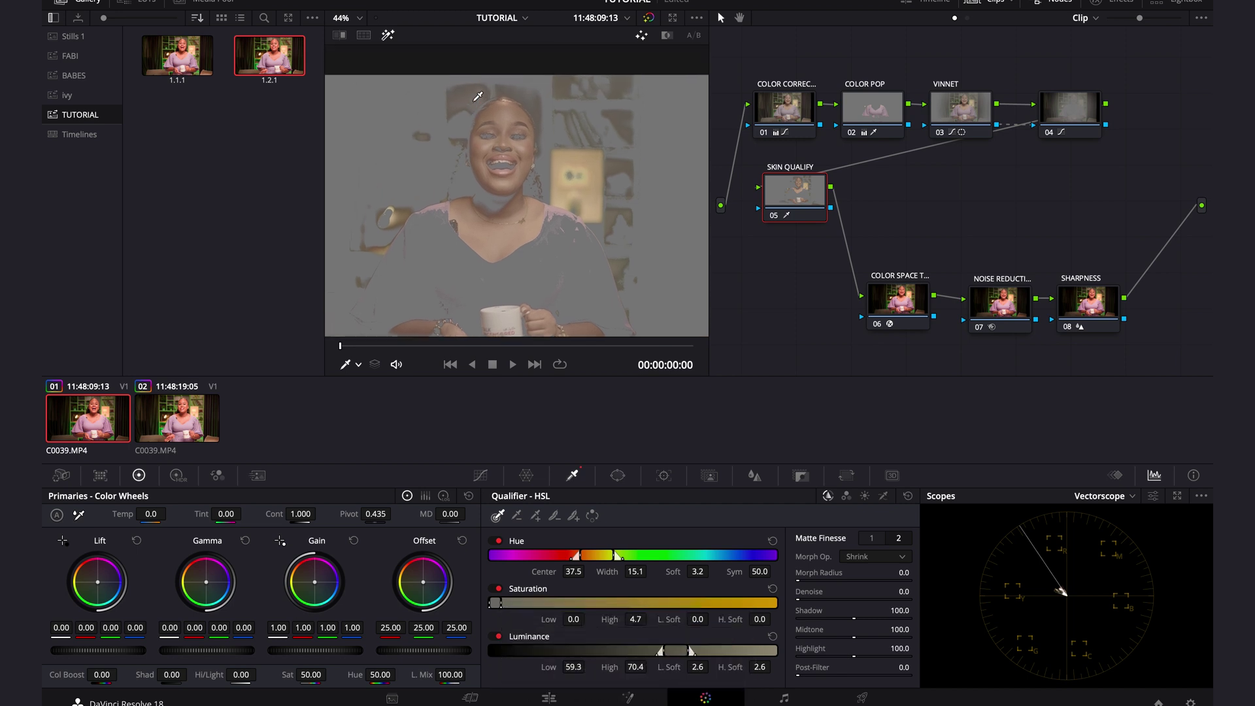
scroll(477, 97, "up", 5)
scroll(478, 96, "down", 3)
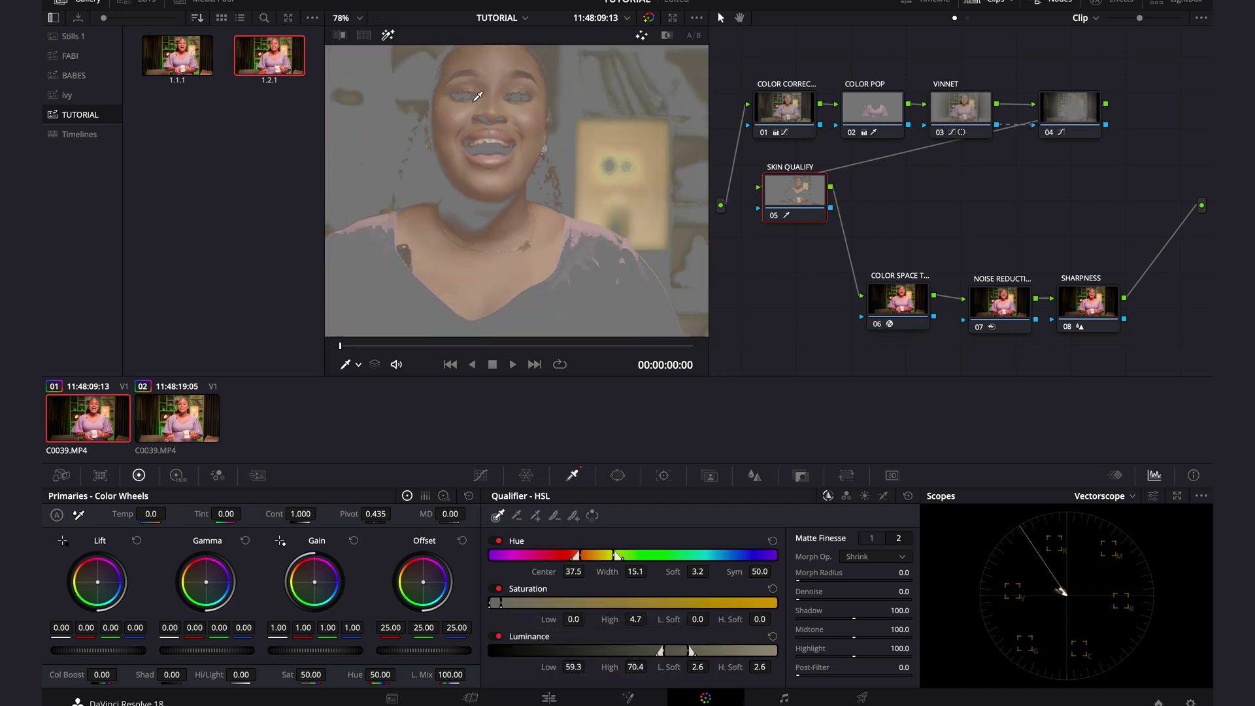
scroll(477, 97, "down", 5)
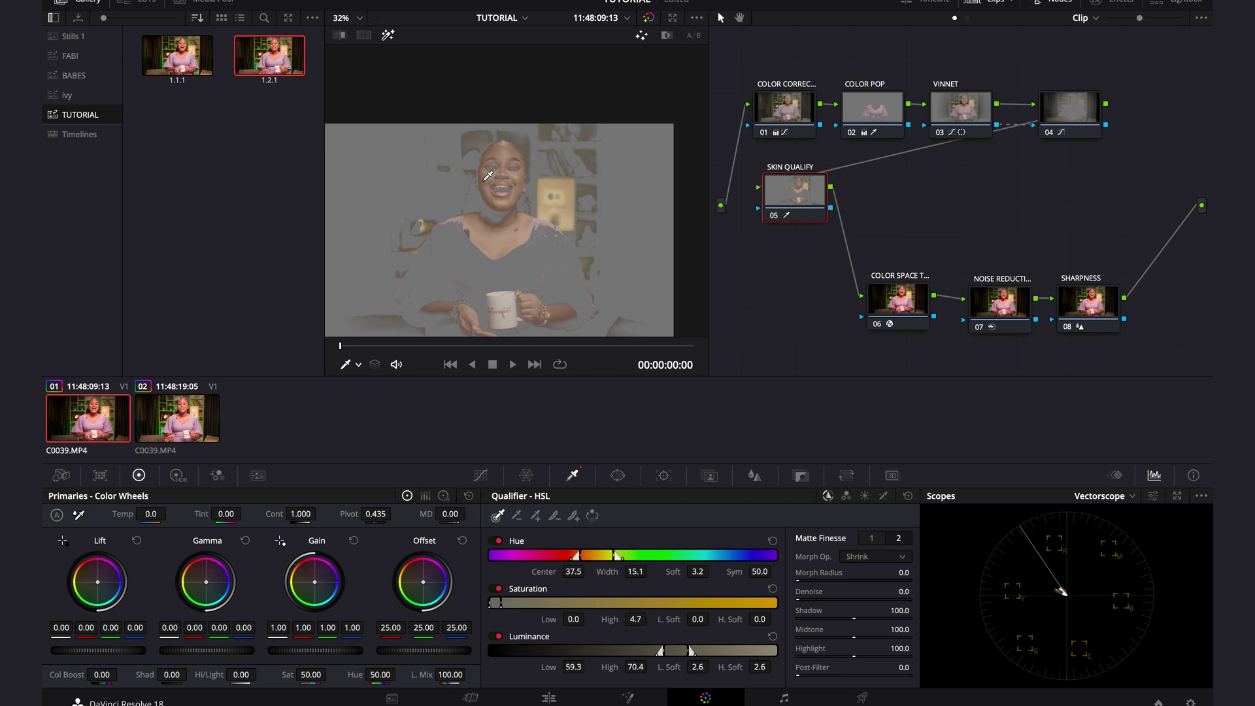
scroll(540, 156, "down", 3)
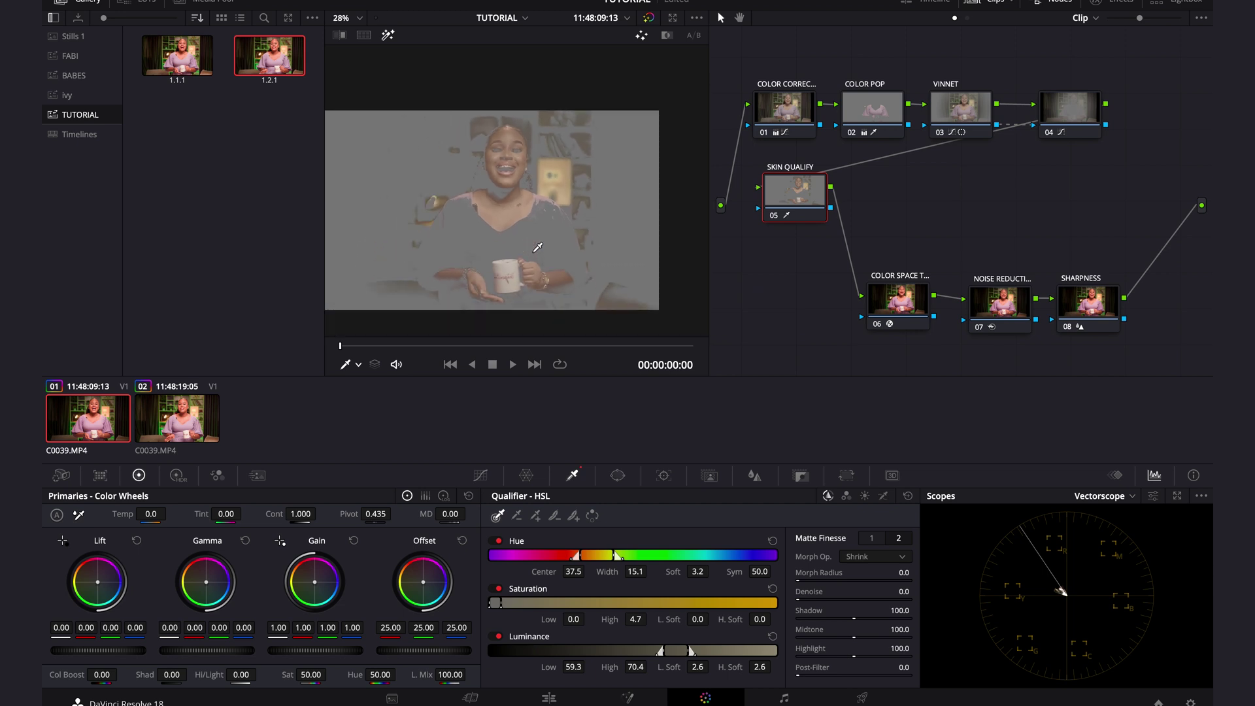
scroll(553, 163, "up", 3)
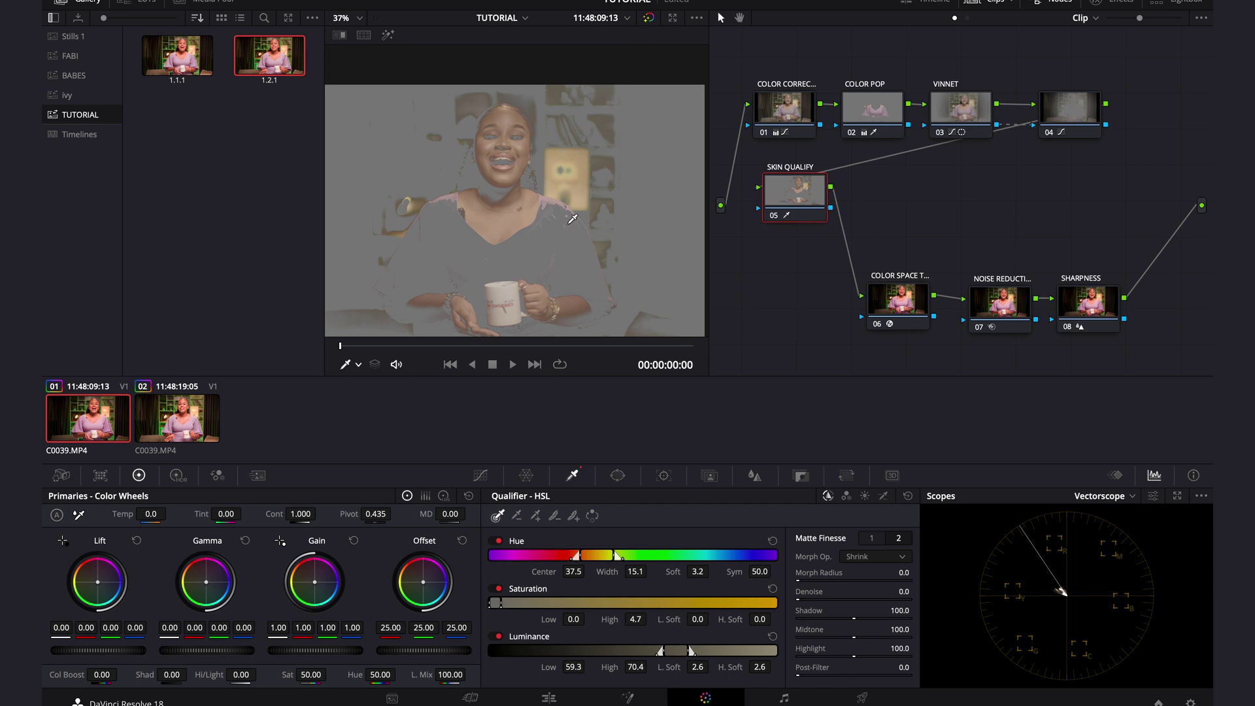
key("shift+h")
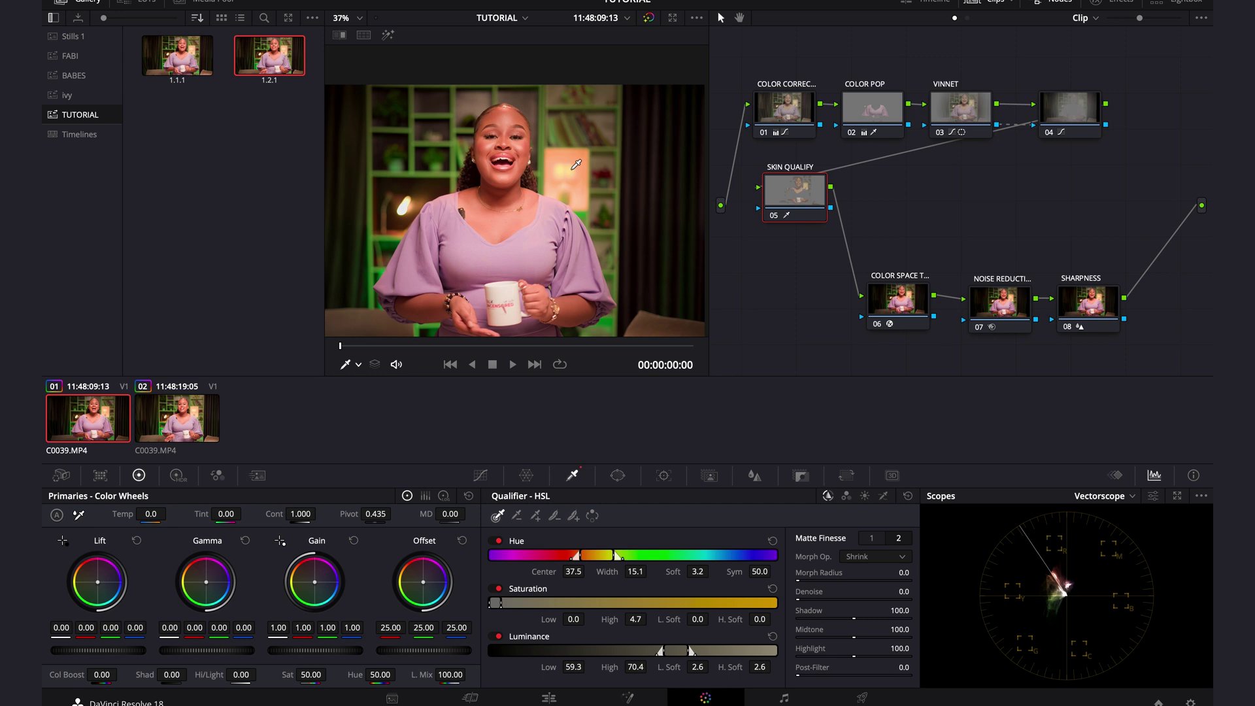
Toggle the Highlight matte preview to check the skin key
left_click(388, 34)
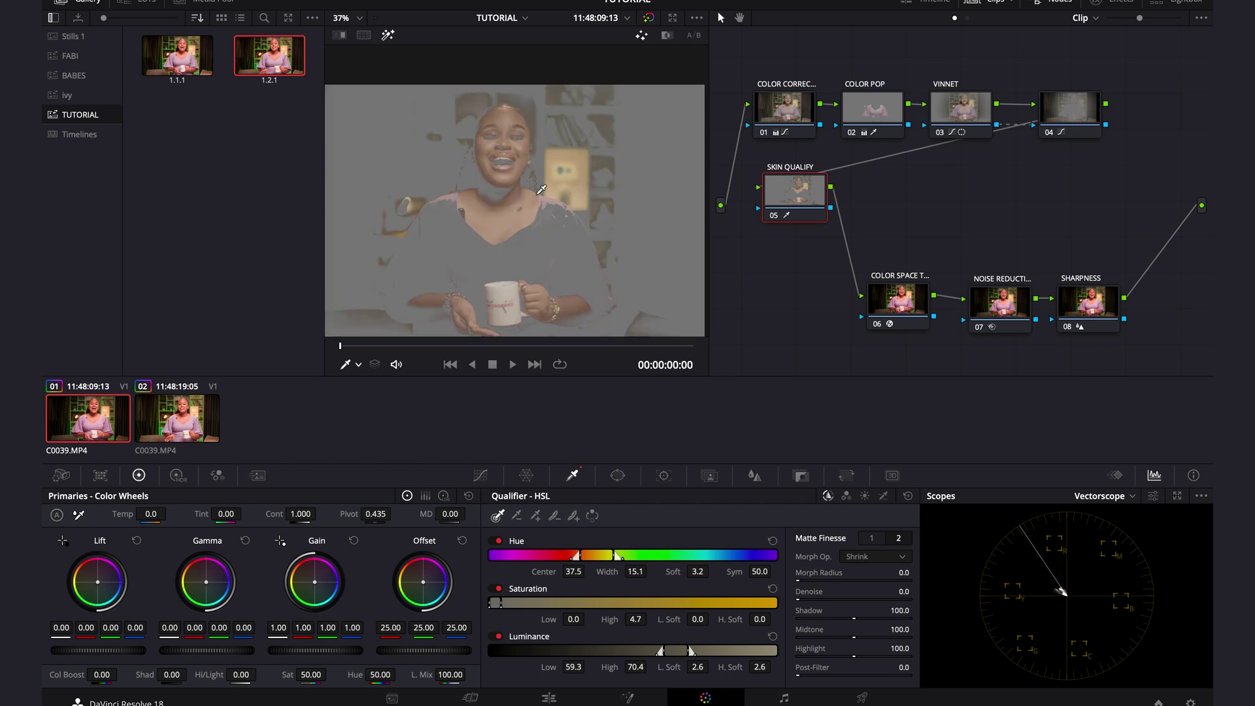
left_click(388, 36)
left_click(389, 36)
Soften the key on the neck and add more skin with Picker+, reaching Lum Low 53.8, L. Soft 3.6
left_click(537, 519)
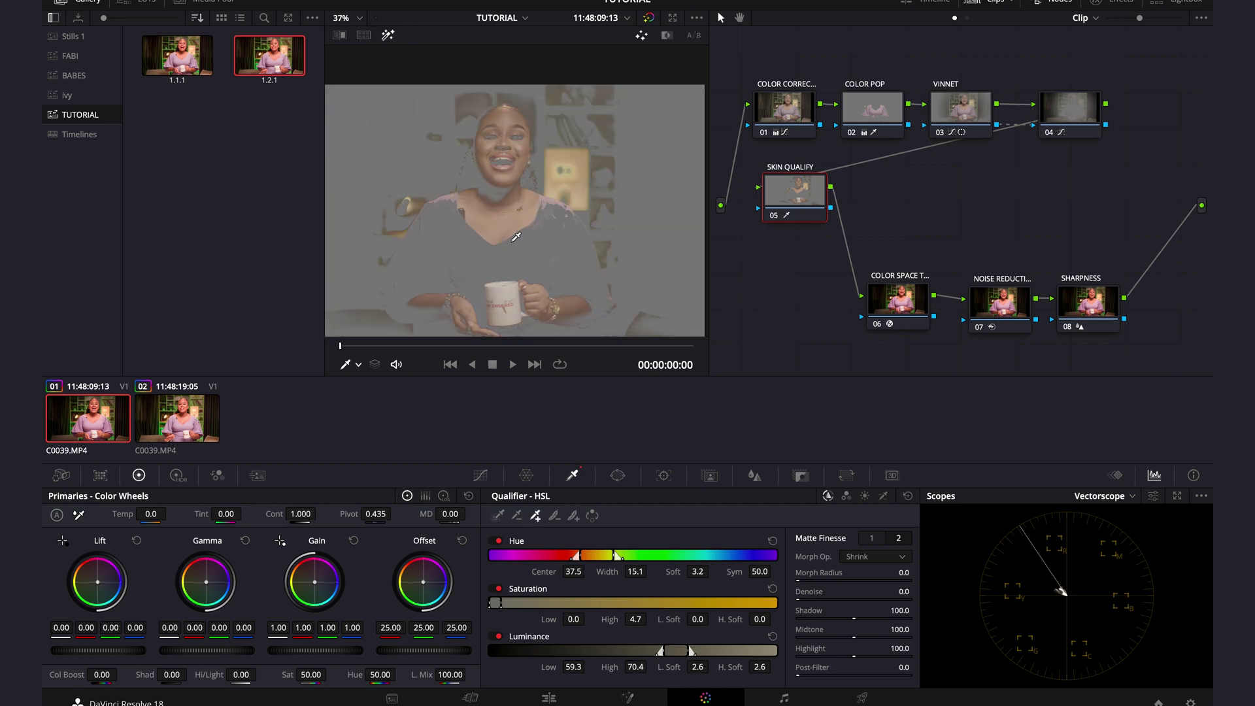
left_click(574, 517)
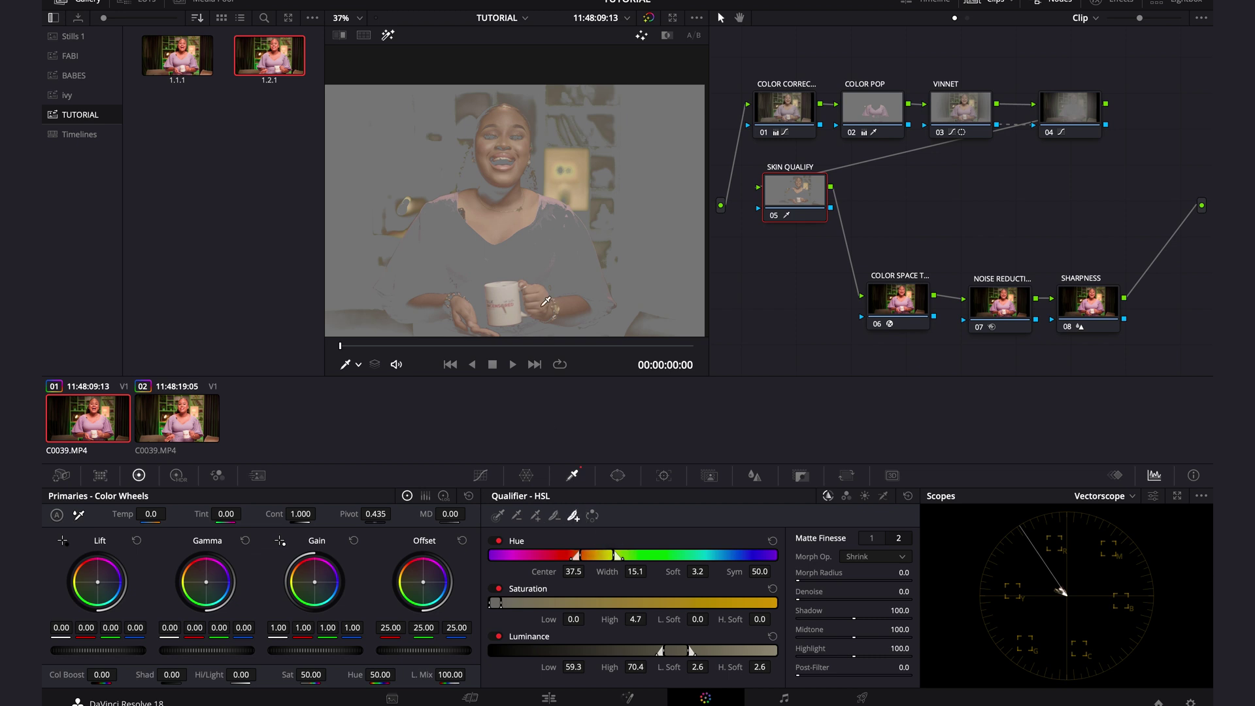
left_click(487, 191)
left_click(536, 516)
left_click(508, 190)
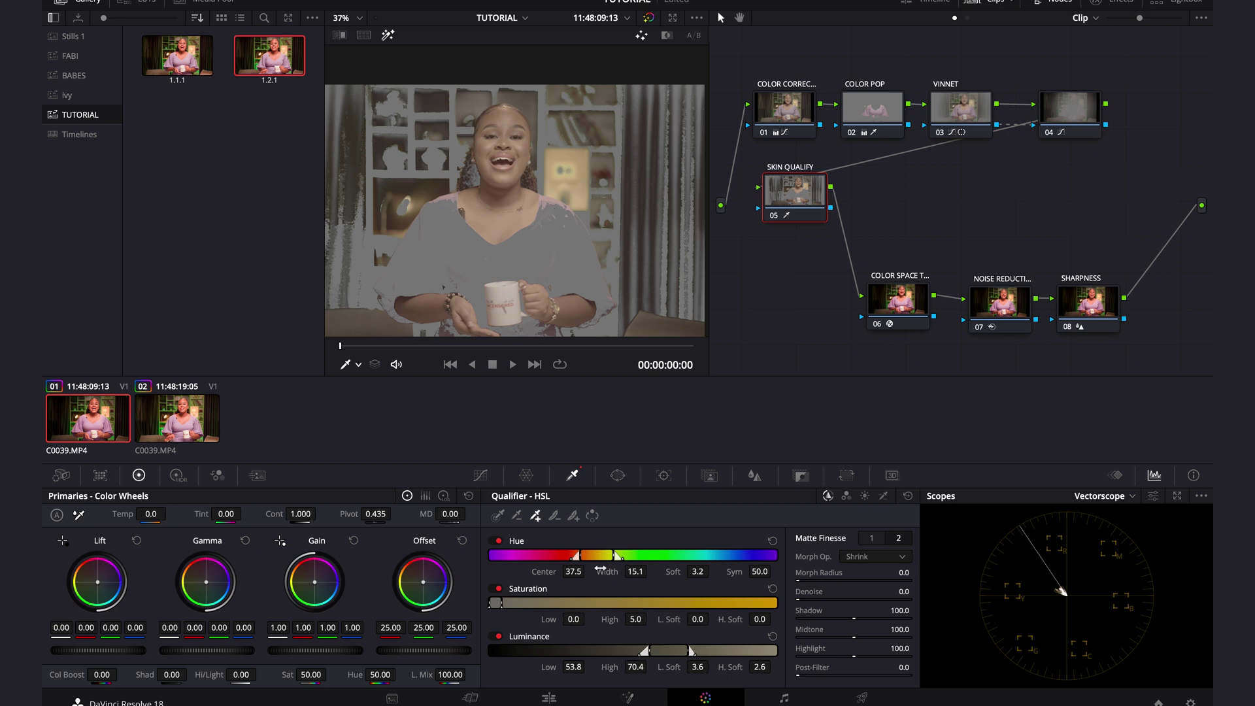
Shift the skin key's hue centre to 36.8 and set matte Denoise to 8.0
left_click_drag(573, 571, 602, 581)
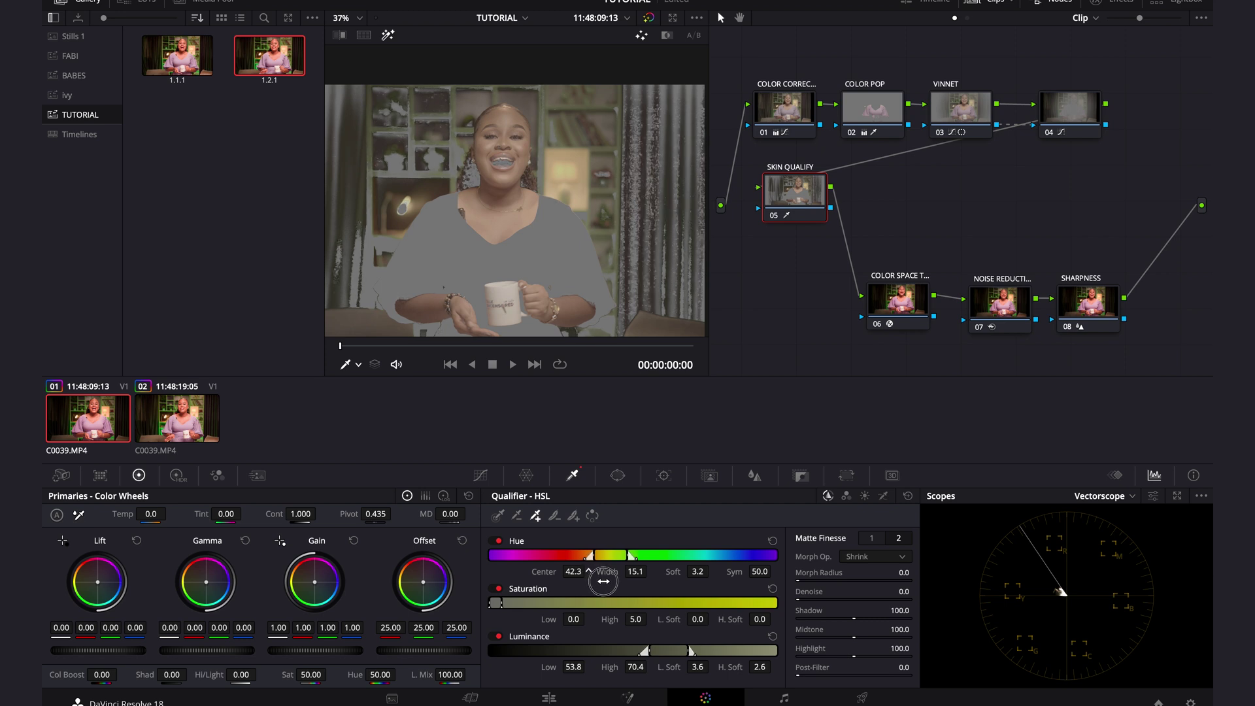
double_click(904, 591)
type("8")
key("Return")
Lower Saturation High to 3.5 and narrow the hue width to 14.6
scroll(538, 286, "down", 2)
scroll(539, 285, "up", 2)
left_click_drag(599, 623, 602, 623)
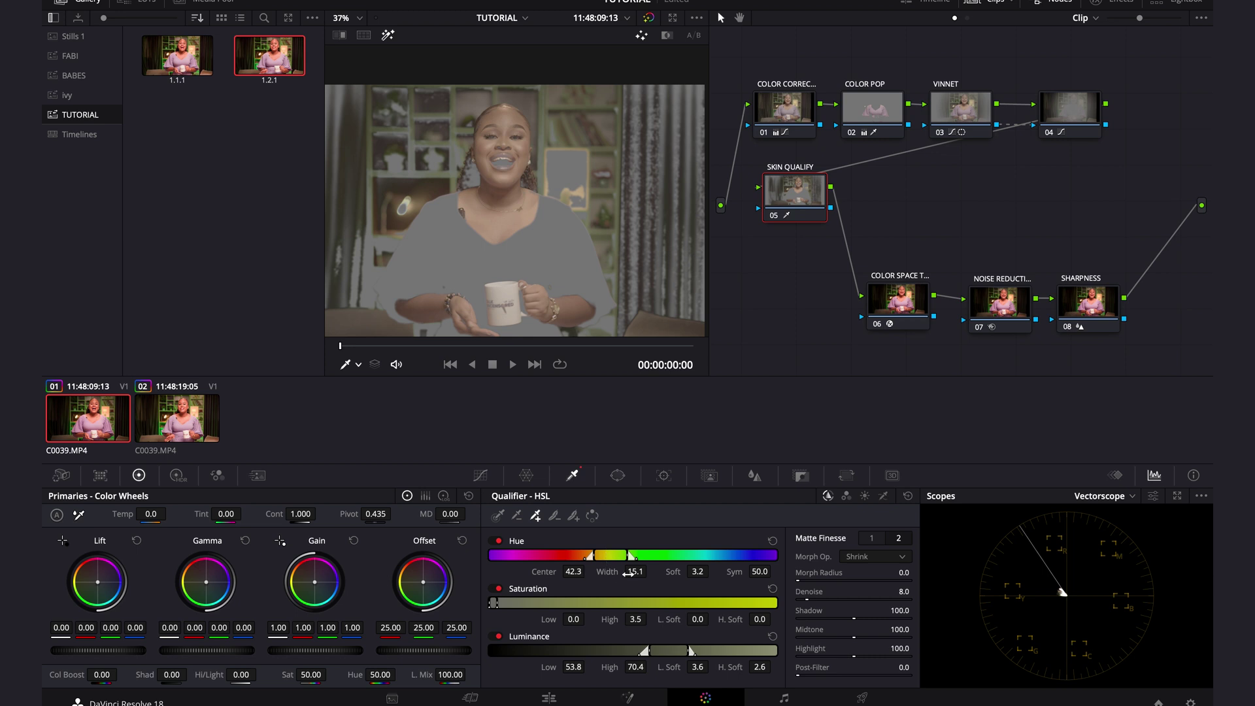
left_click_drag(628, 572, 542, 578)
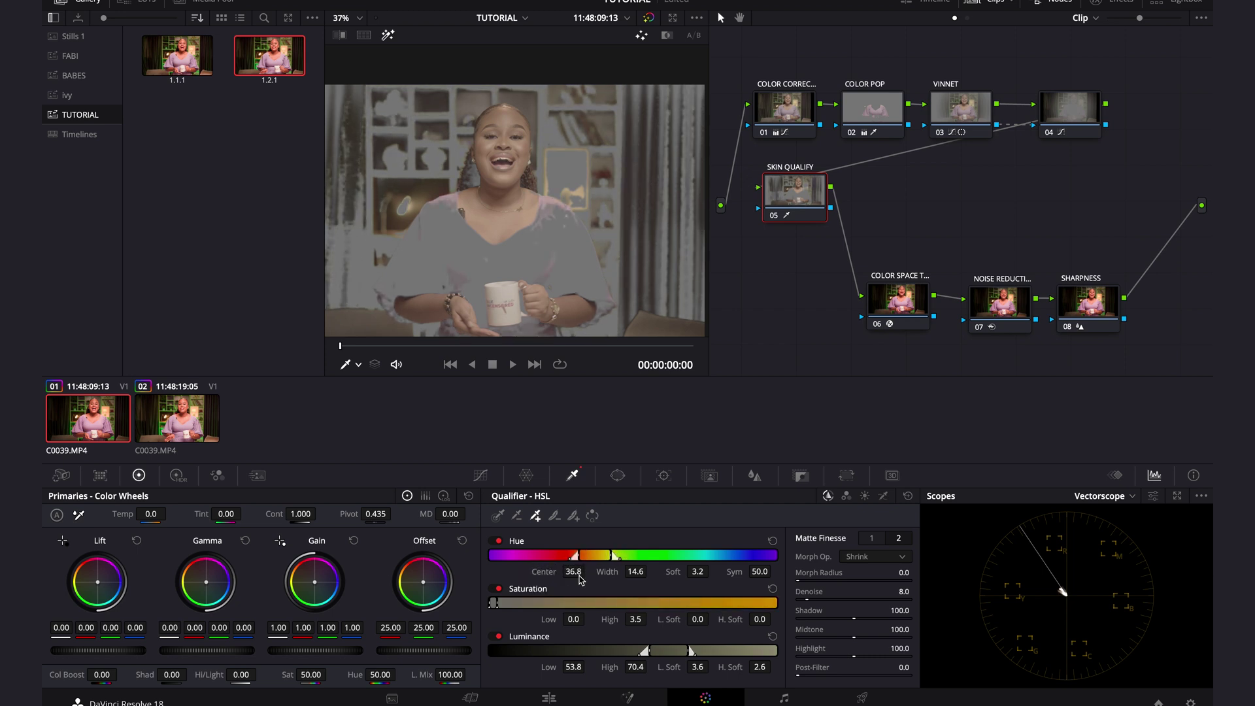
key("ctrl+minus")
key("ctrl+plus")
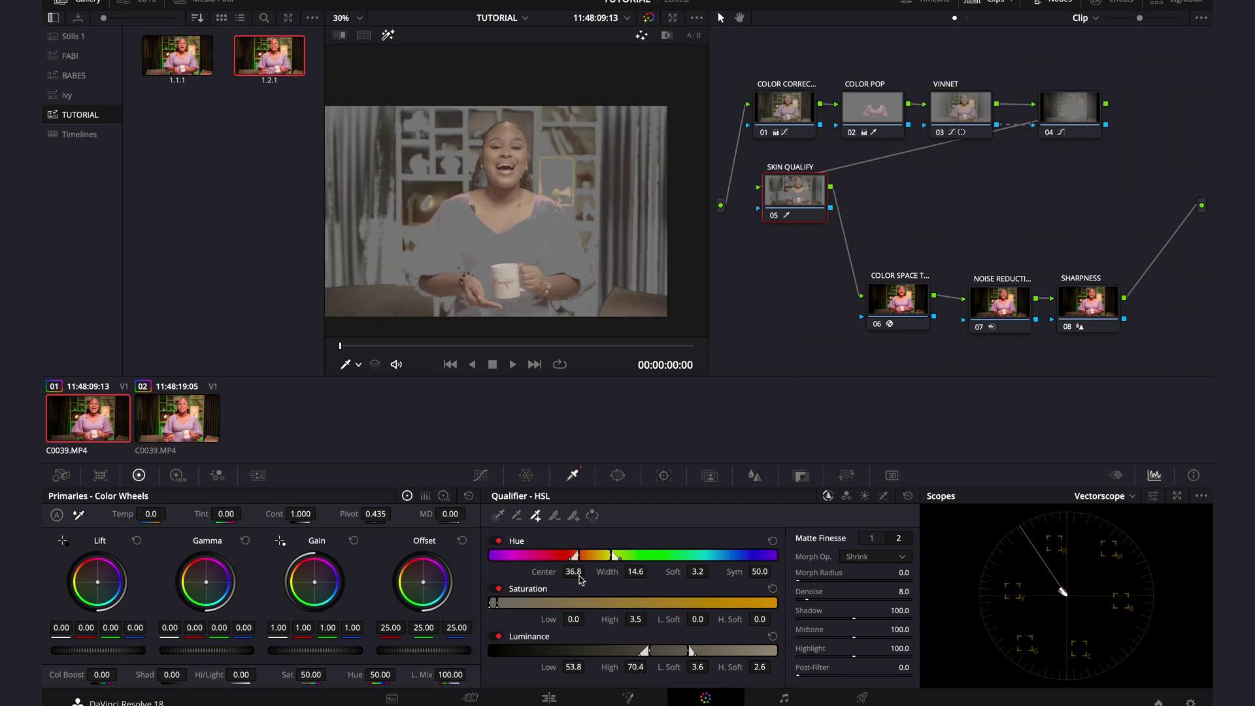
key("ctrl+plus")
key("ctrl+plus")
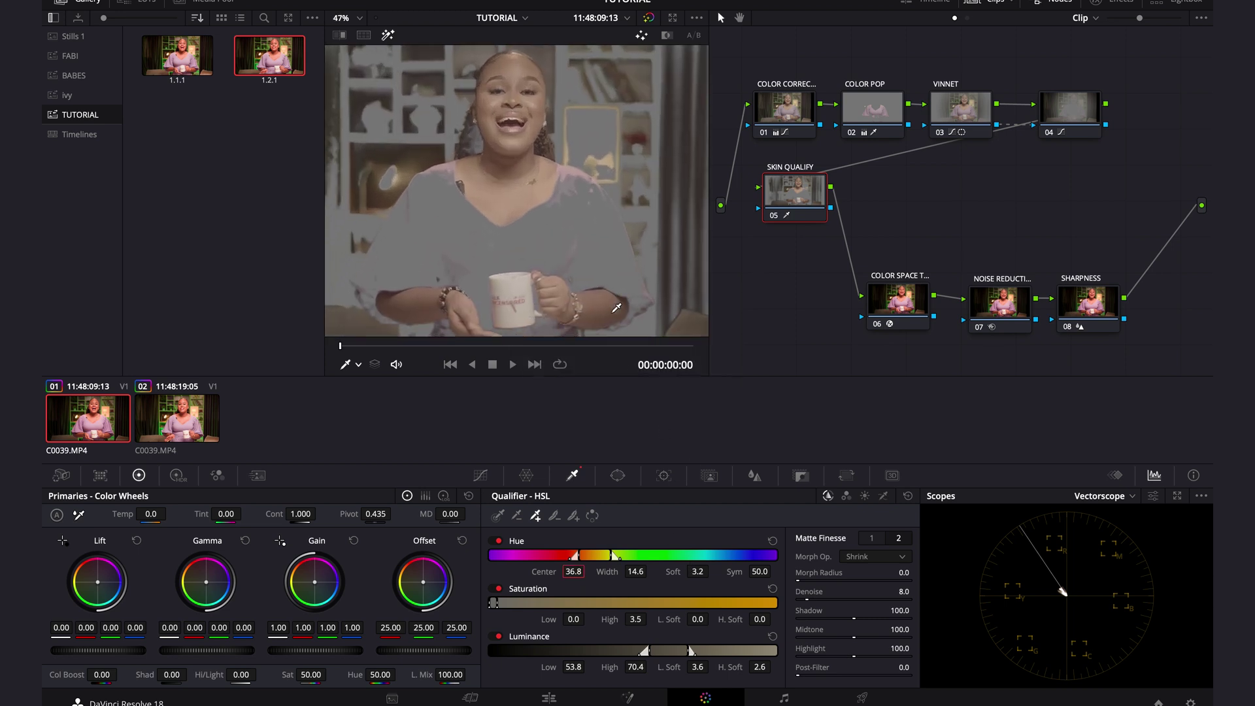
left_click(1201, 495)
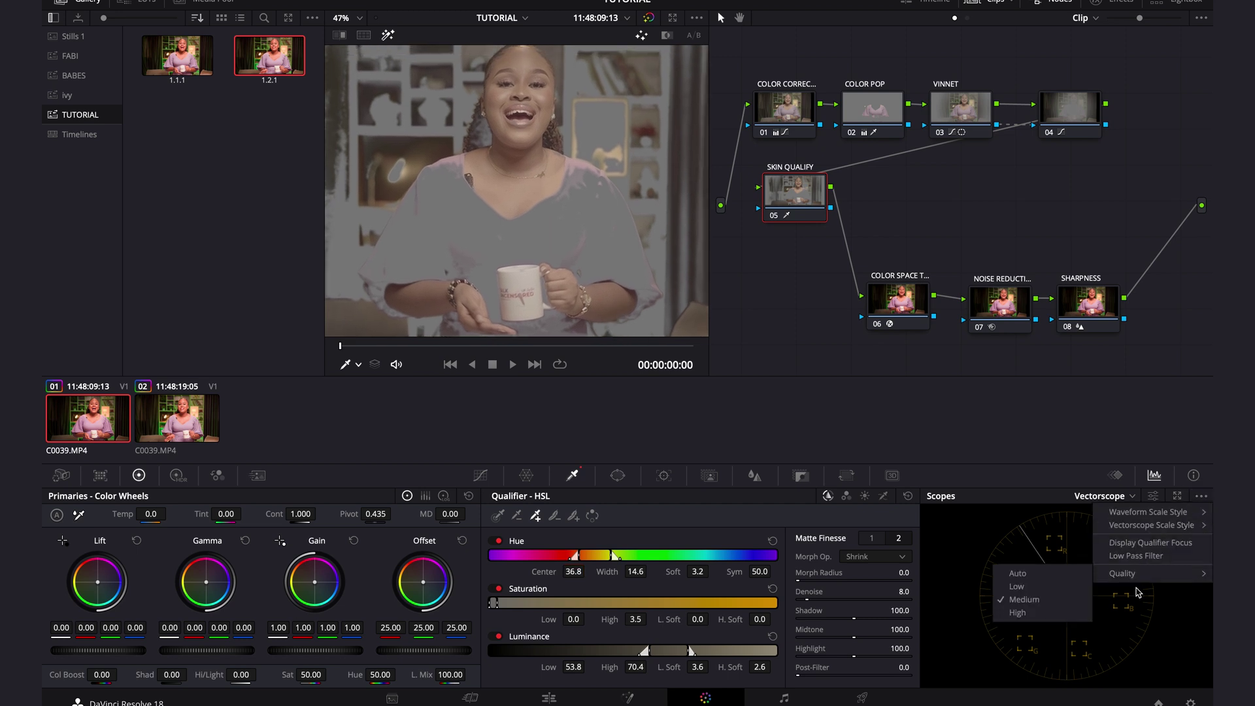
left_click(1187, 683)
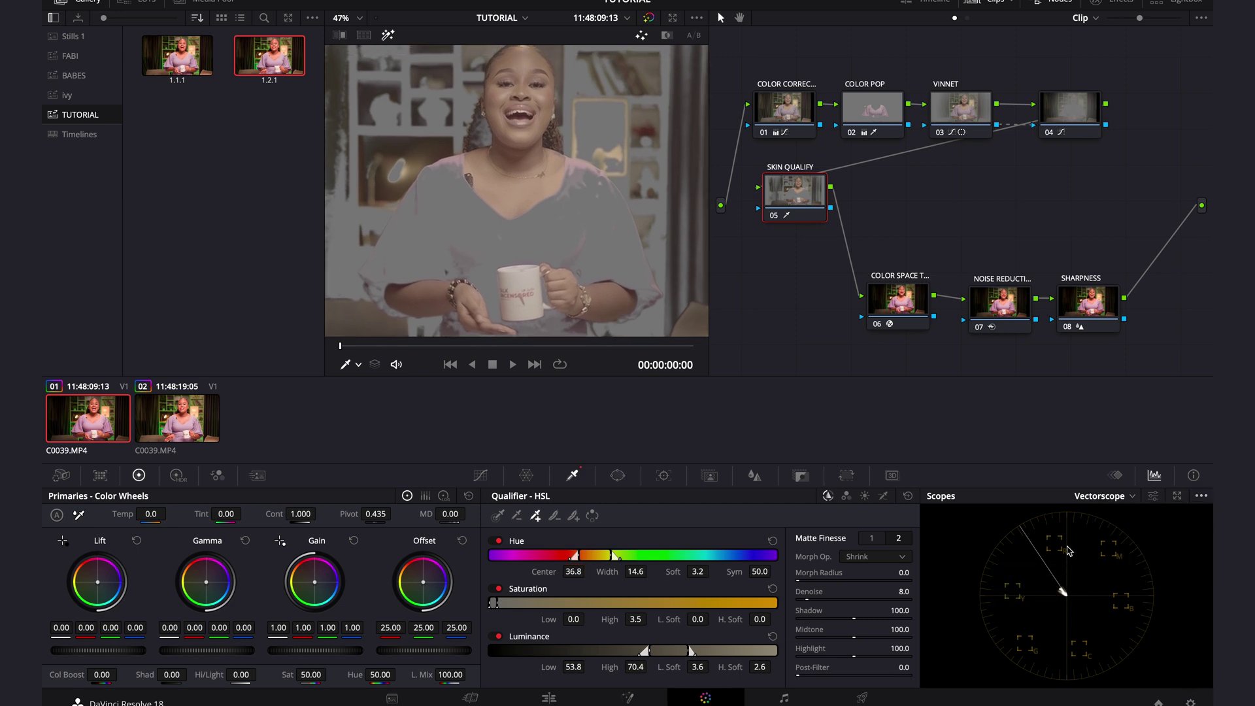
left_click(1155, 496)
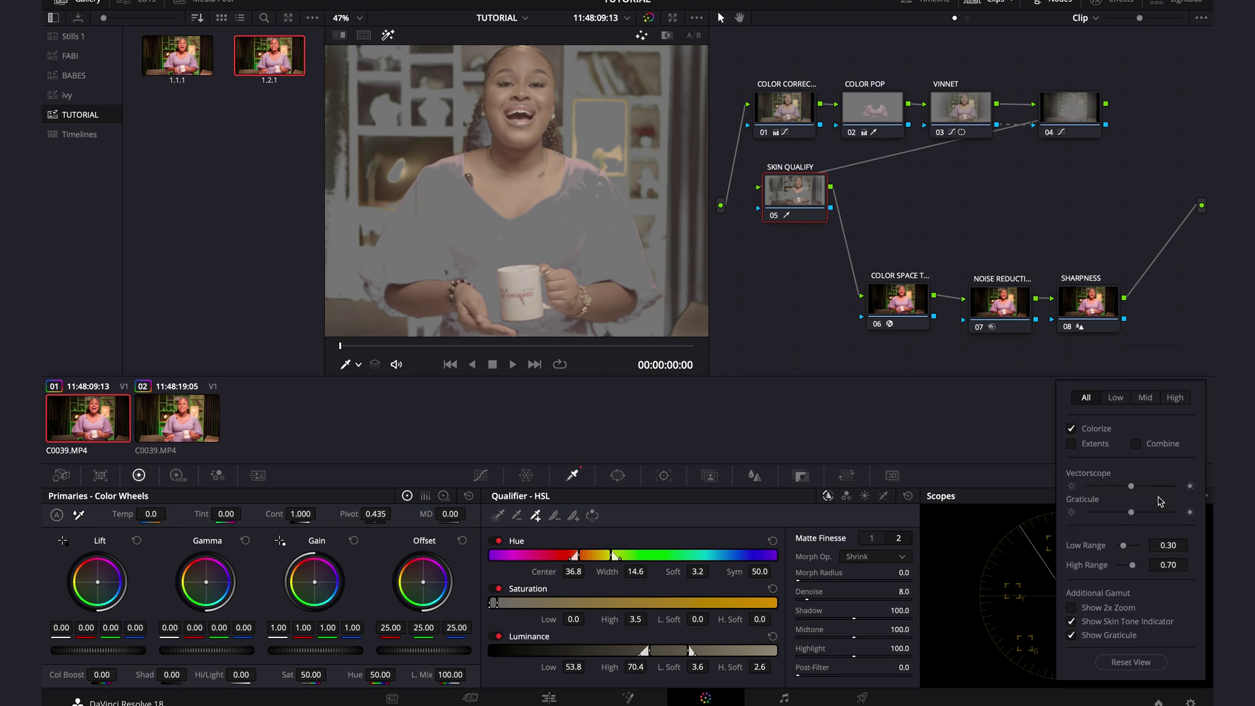
left_click(1072, 622)
left_click(1072, 622)
left_click(1071, 622)
left_click(1071, 622)
left_click(1072, 622)
left_click(1072, 622)
left_click(1132, 496)
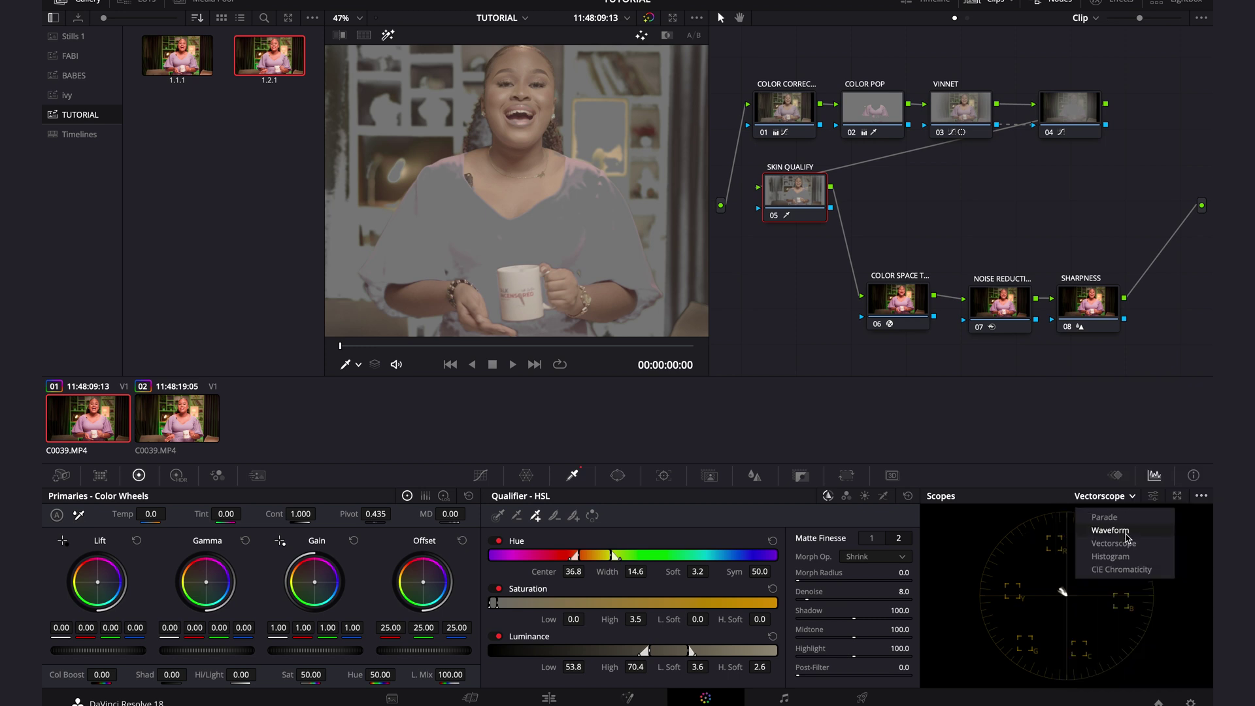
left_click(1126, 551)
left_click(1131, 496)
left_click(1114, 543)
left_click(1132, 498)
left_click(1112, 556)
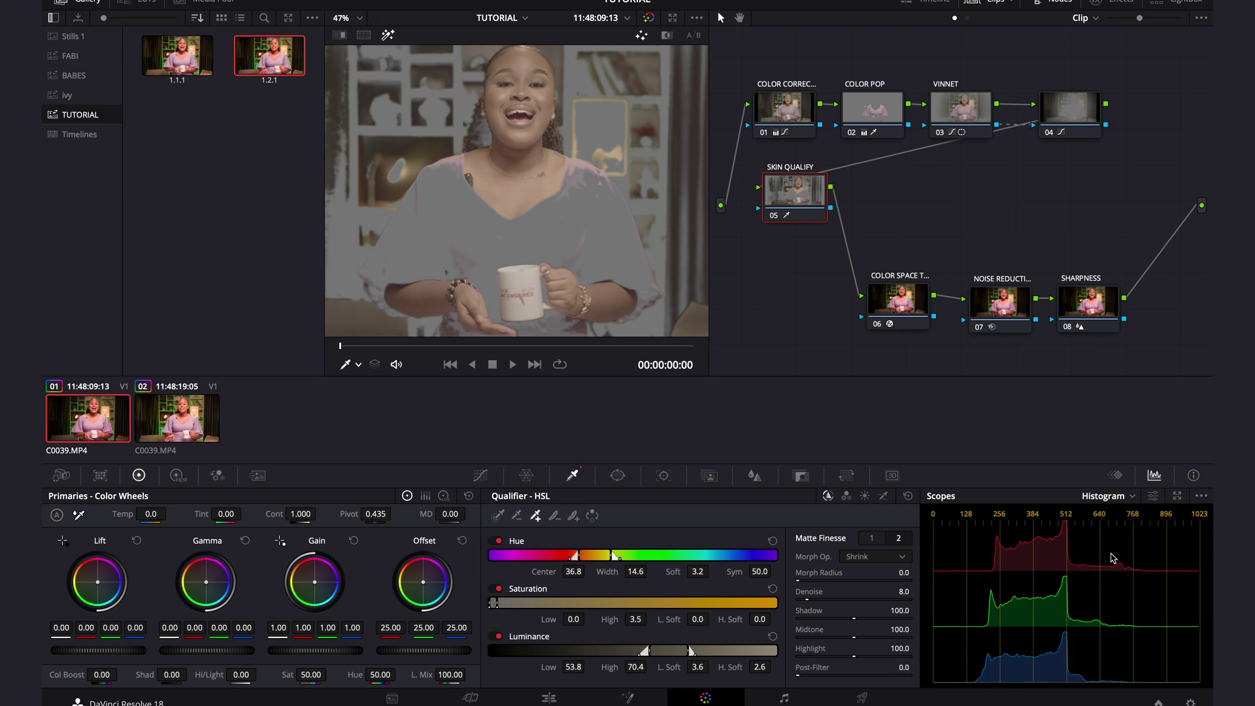
left_click(1117, 496)
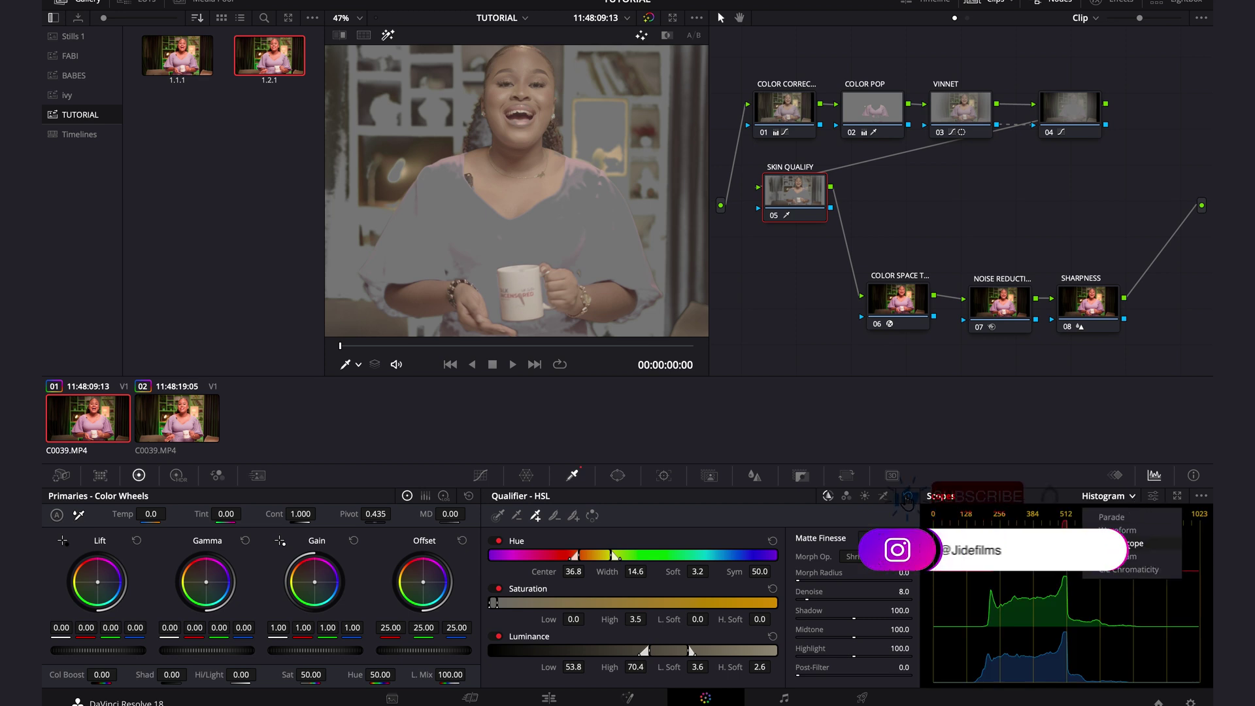
left_click(1115, 543)
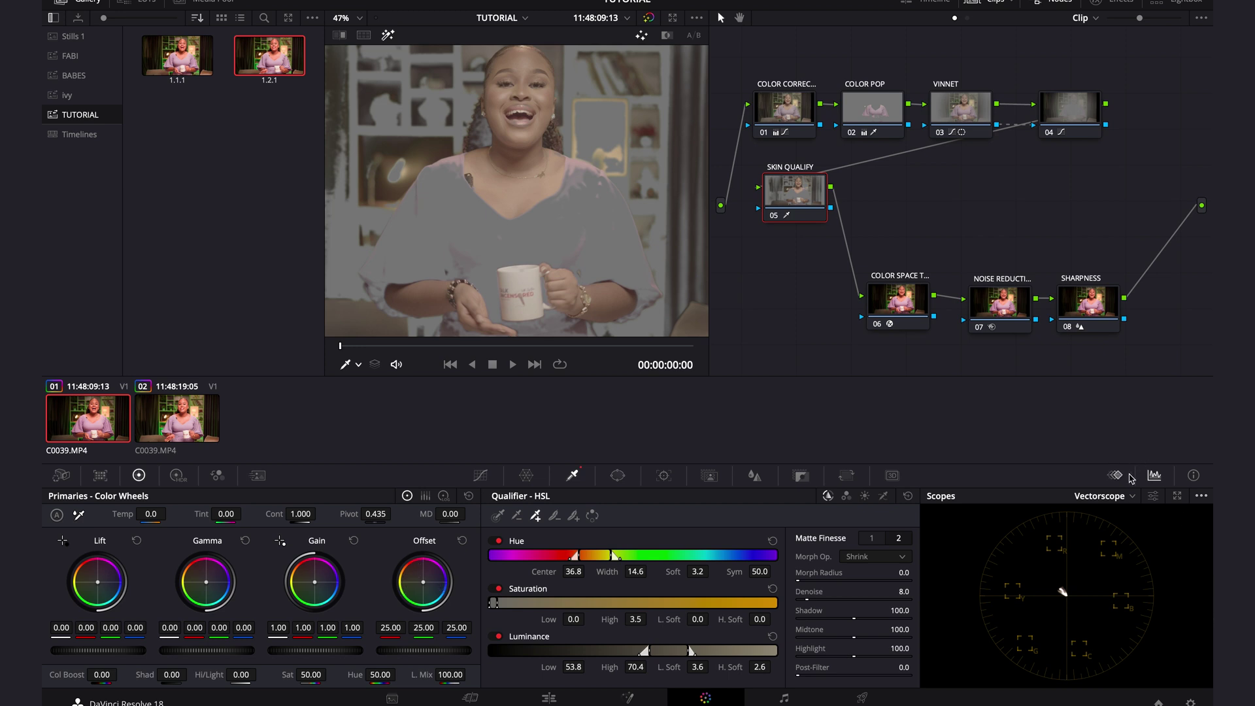
left_click(1131, 498)
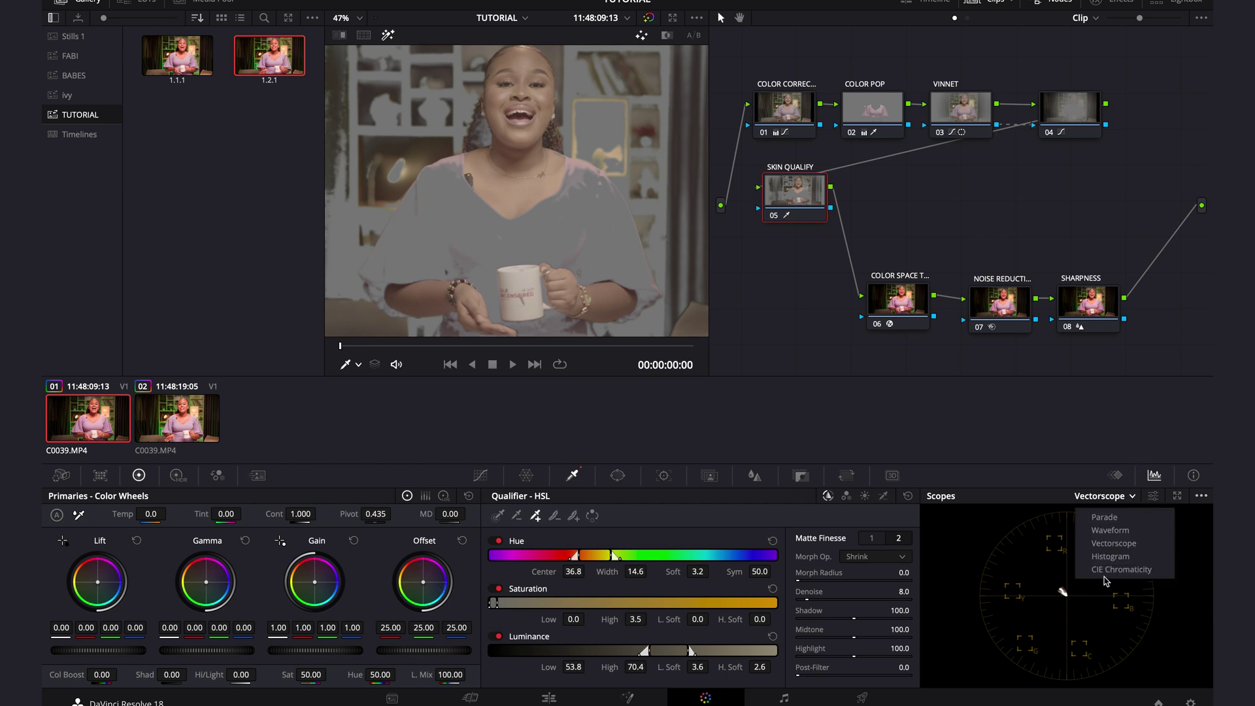
left_click(1161, 509)
left_click(1152, 495)
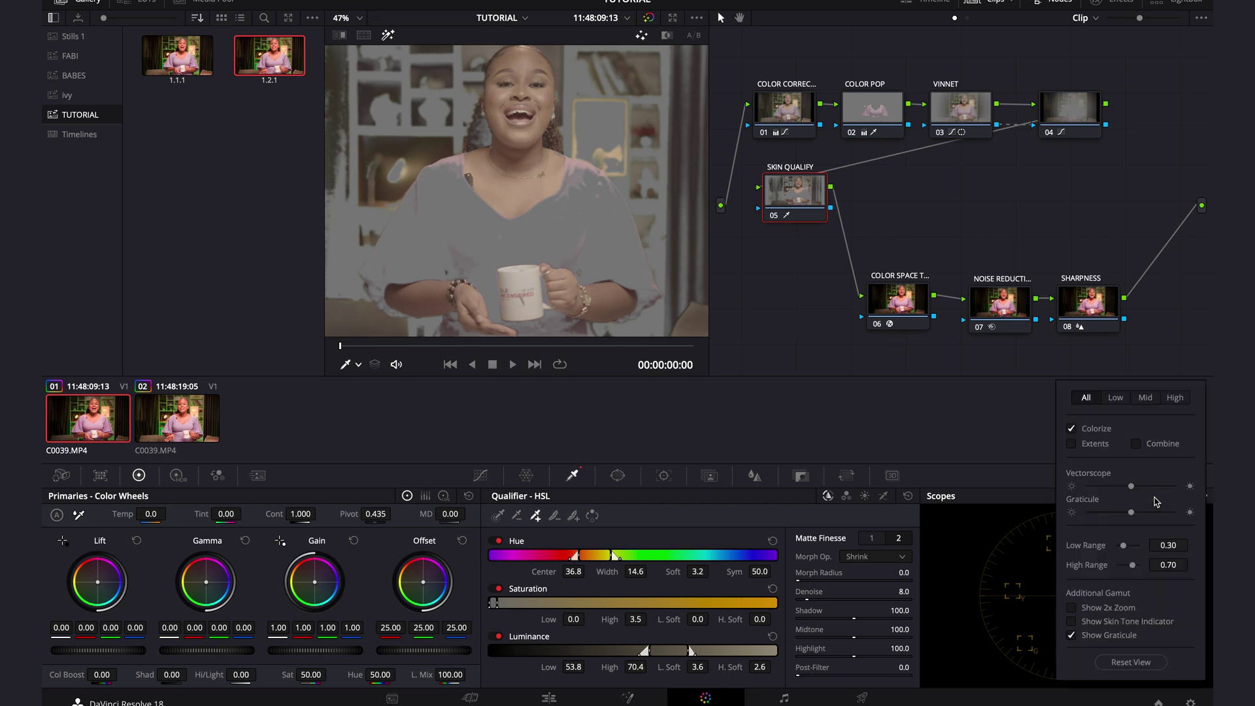
left_click(1075, 623)
left_click(998, 637)
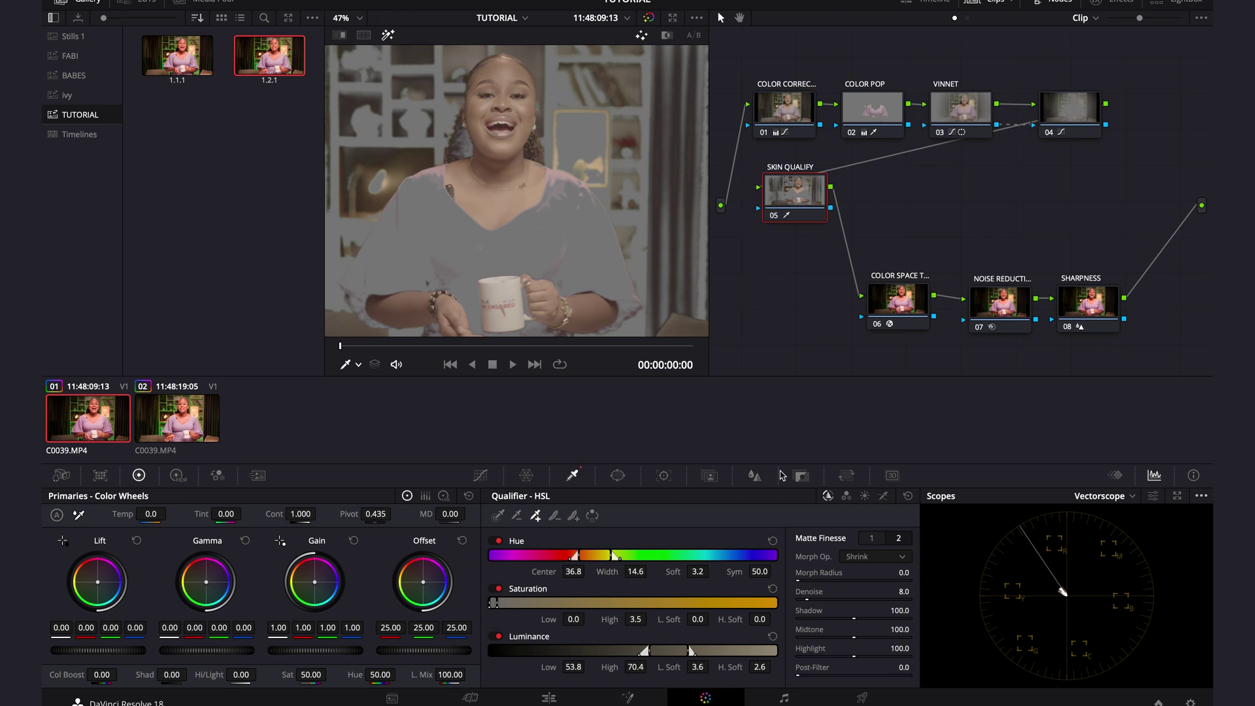
On Matte Finesse page 1, raise Clean Black to 7.9 and Blur Radius to 5.0
left_click(872, 538)
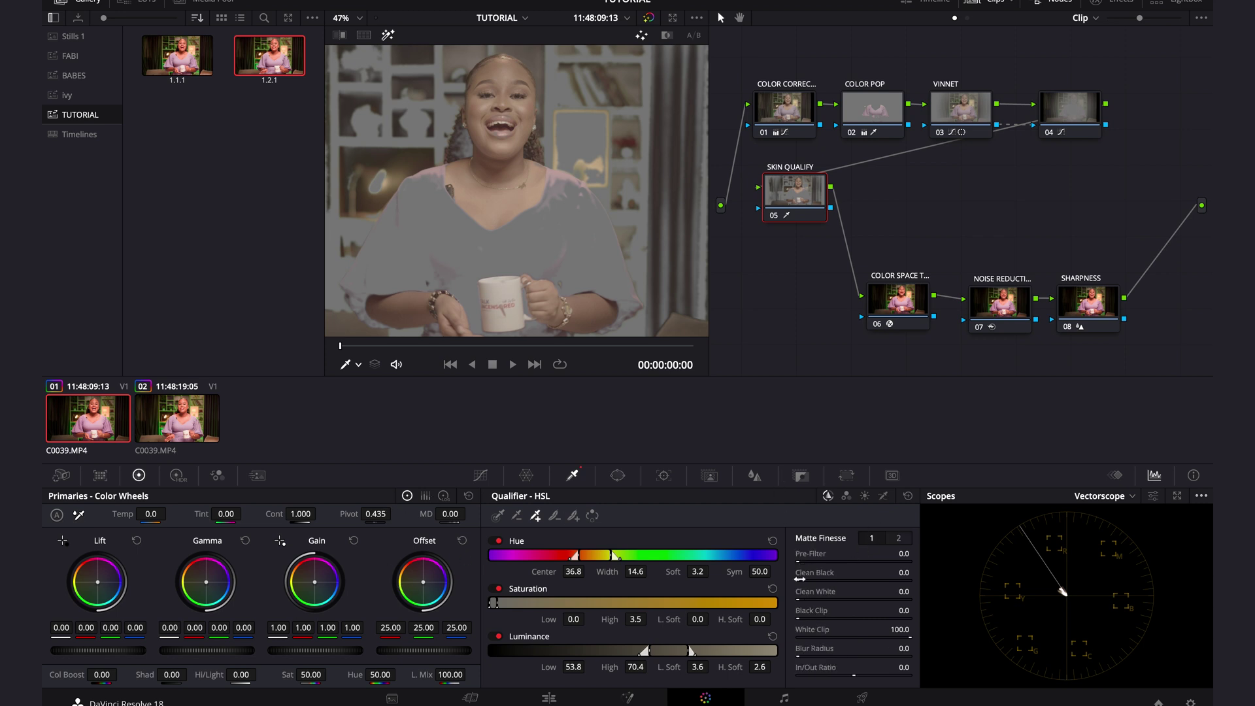
mouse_move(799, 579)
left_mouse_down()
mouse_move(855, 590)
mouse_move(799, 588)
left_mouse_up()
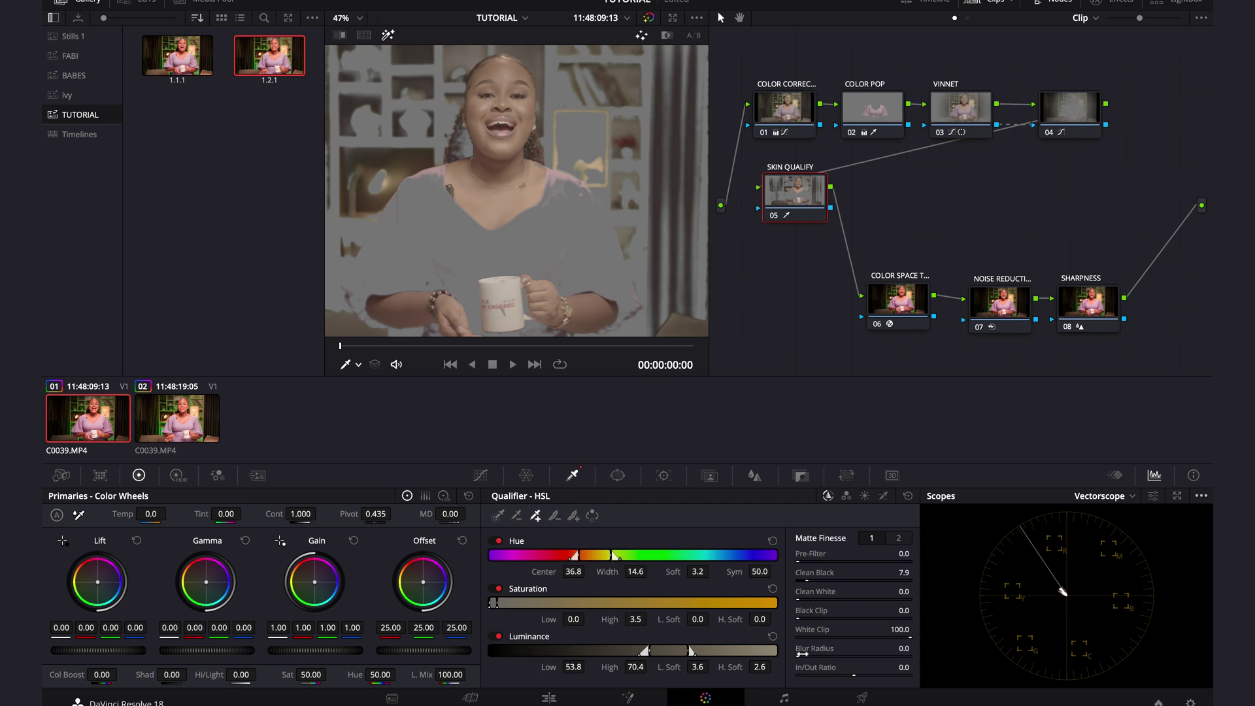
left_click_drag(802, 653, 836, 662)
left_click(897, 538)
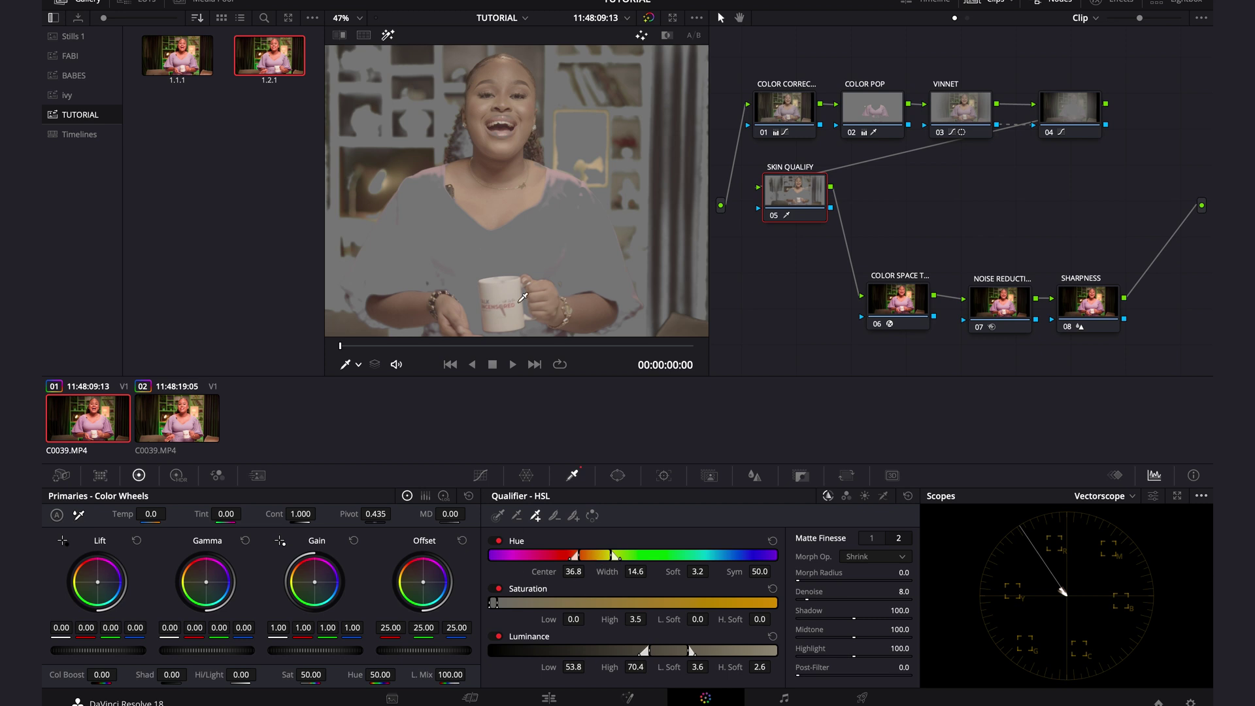
scroll(523, 297, "up", 5)
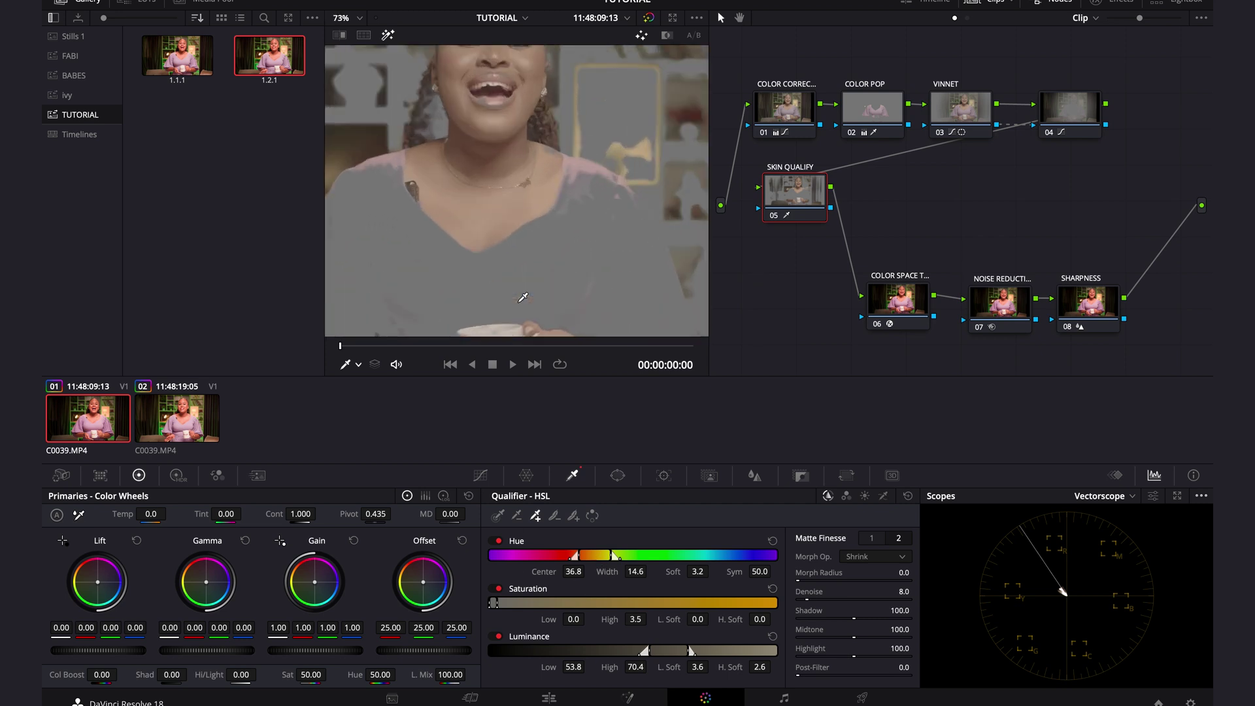
scroll(523, 297, "down", 2)
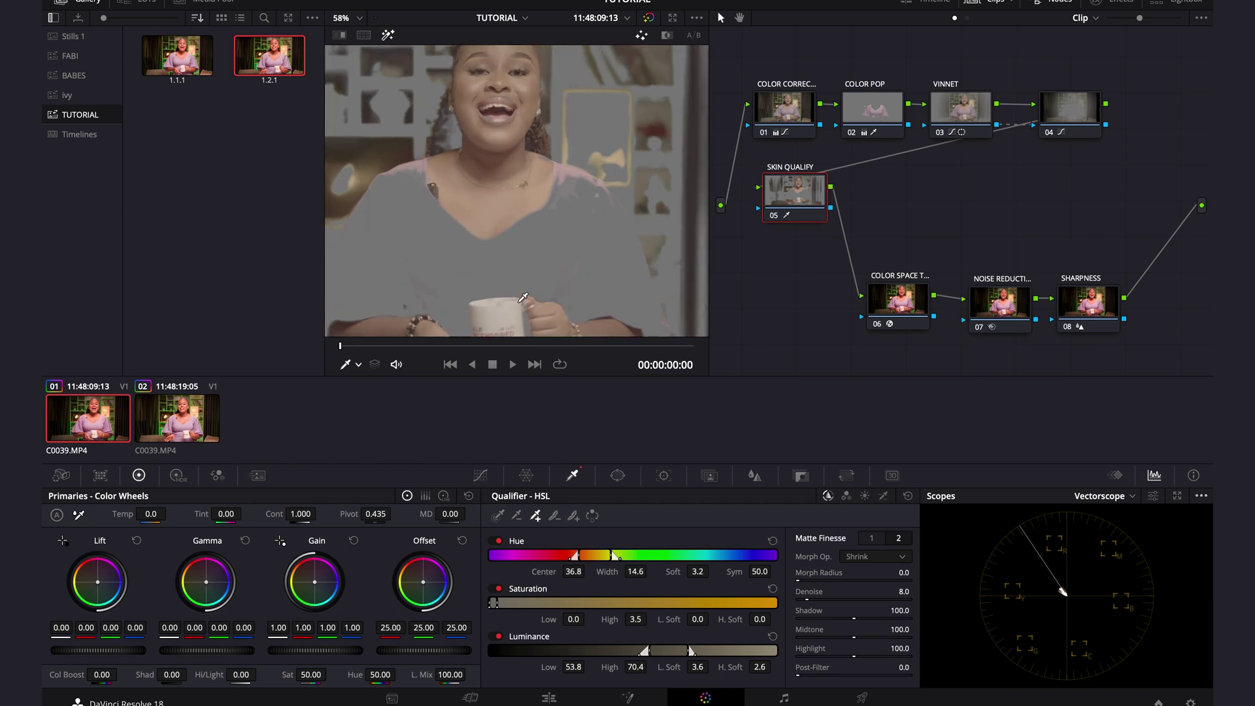
scroll(523, 297, "up", 2)
scroll(523, 298, "down", 4)
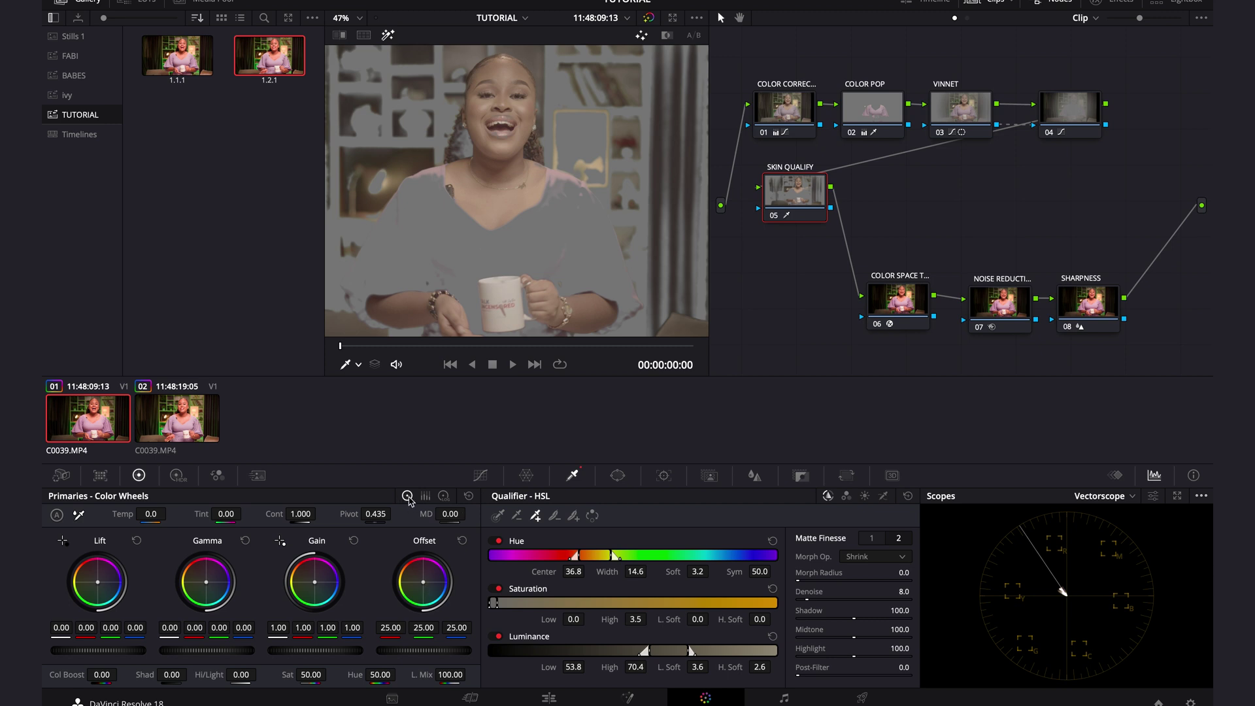
left_click(444, 496)
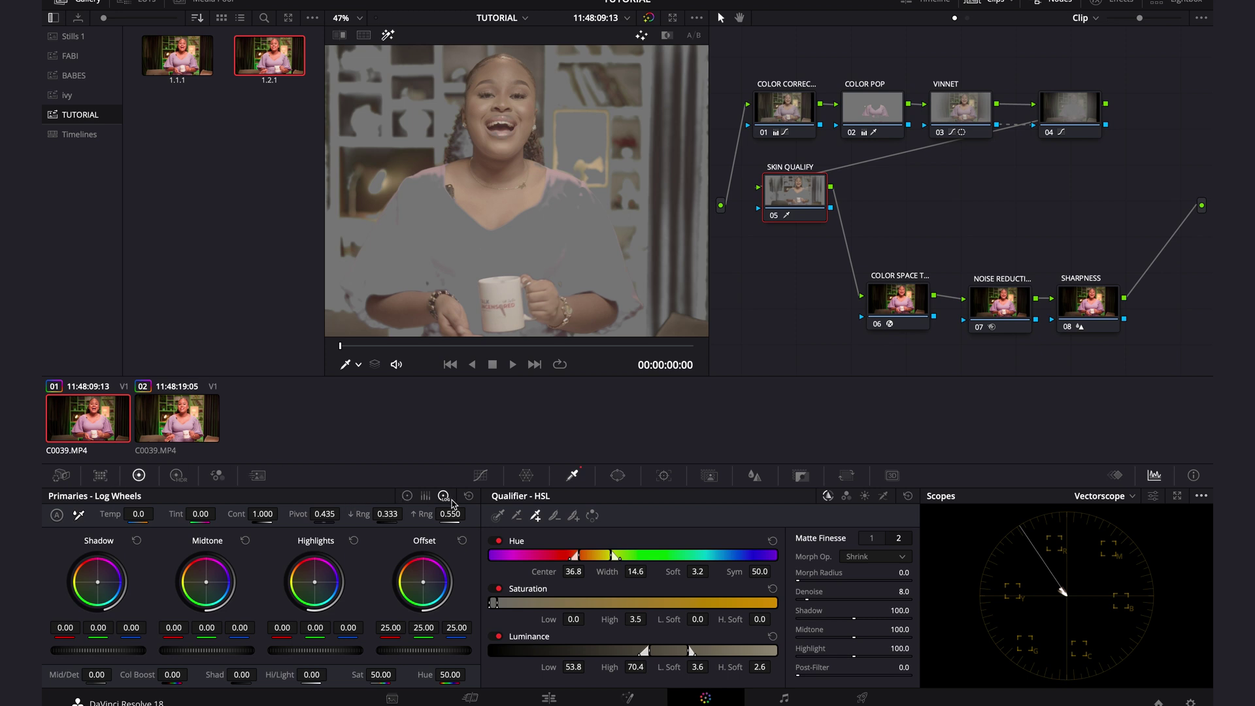
left_click(406, 496)
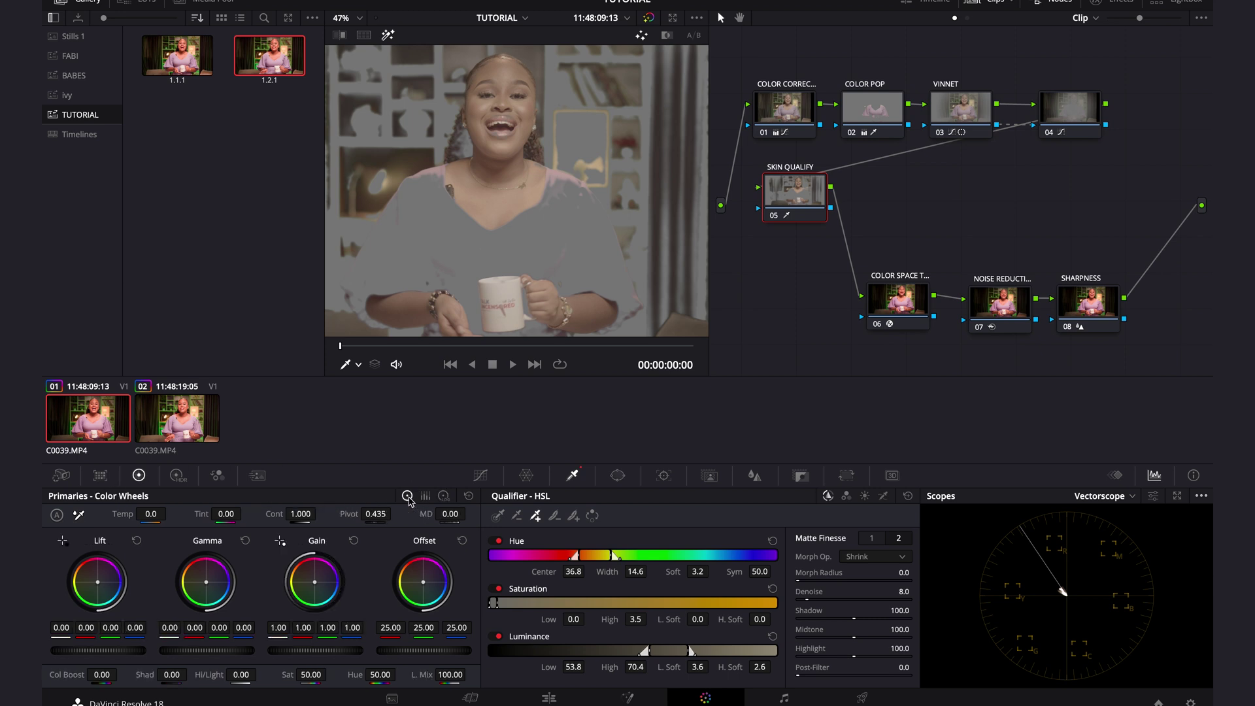
left_click(444, 496)
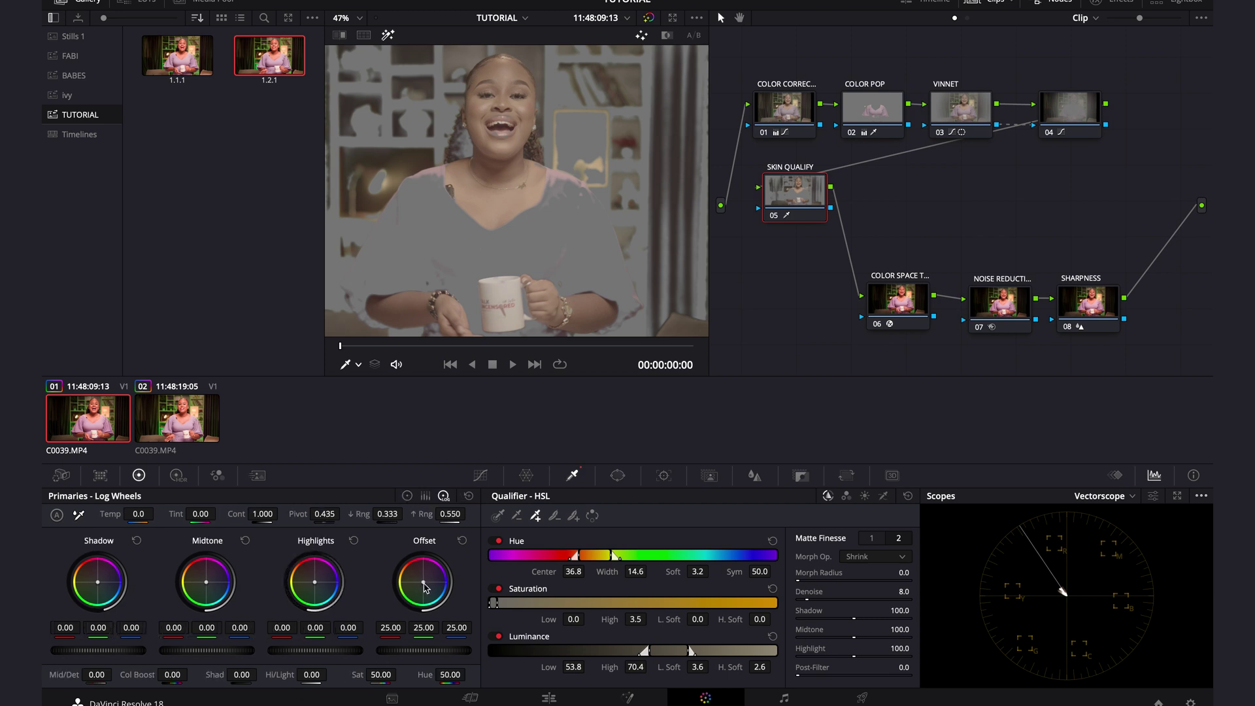
left_click_drag(425, 586, 402, 556)
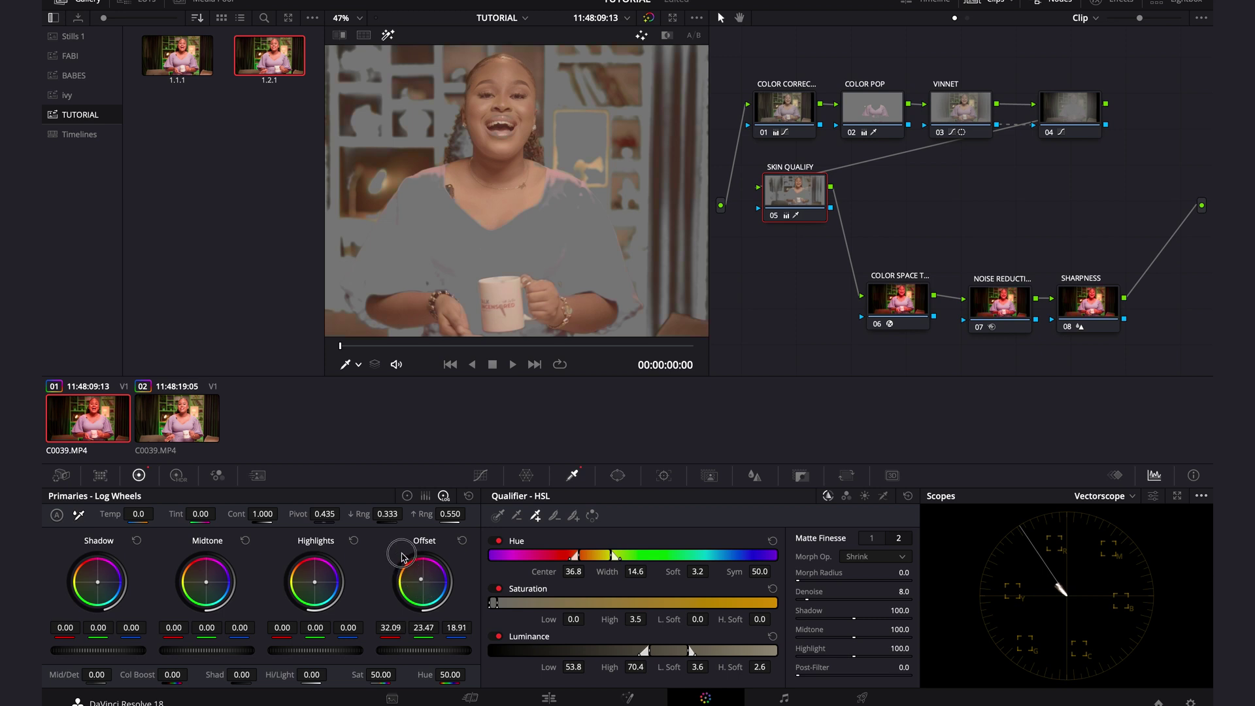
left_click_drag(403, 556, 530, 500)
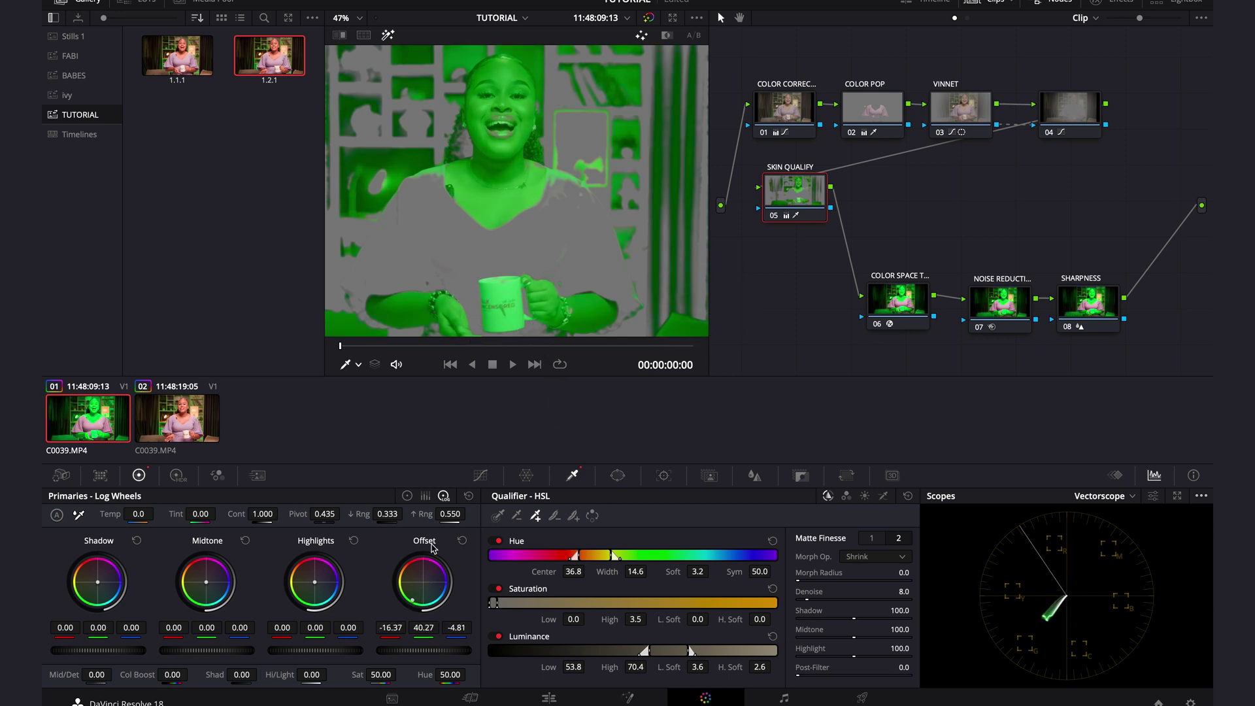
left_click(462, 540)
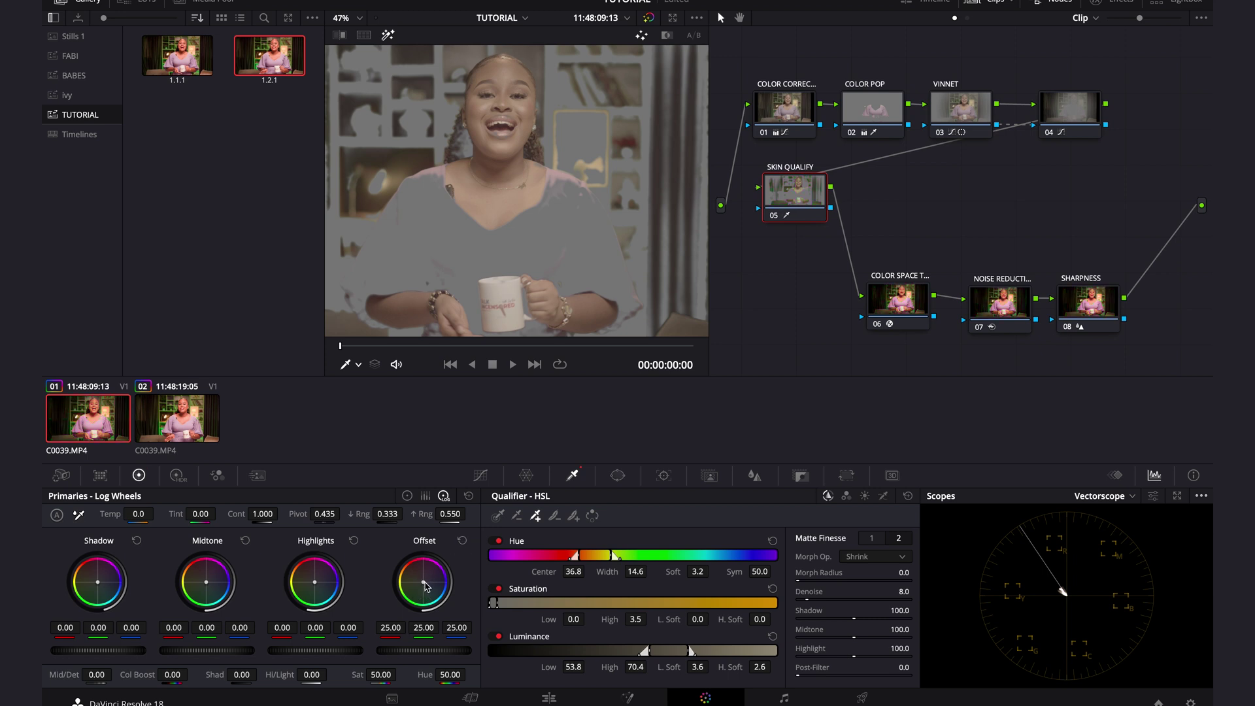
left_click_drag(425, 585, 416, 556)
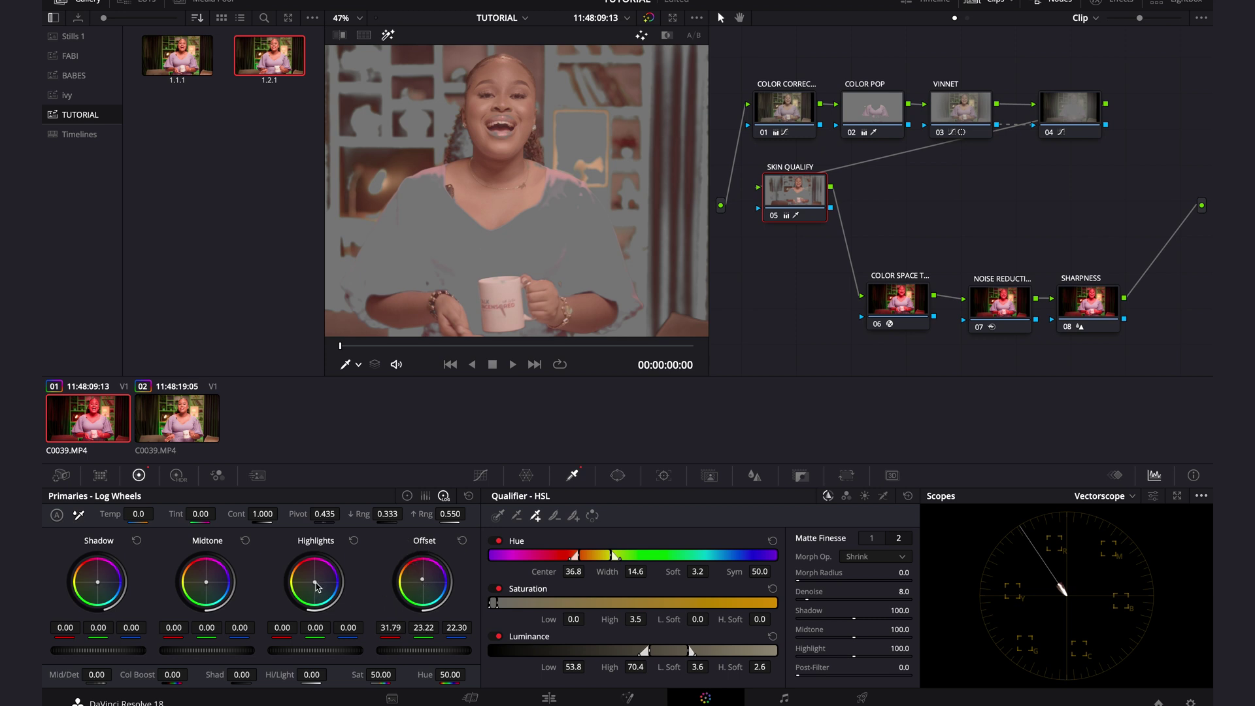
Nudge skin highlights cooler, warm midtones and shadows, and set Offset to 25.28 / 24.94 / 24.44
left_click_drag(316, 586, 333, 601)
left_click_drag(333, 600, 334, 599)
left_click_drag(206, 586, 111, 451)
left_click_drag(99, 586, 96, 583)
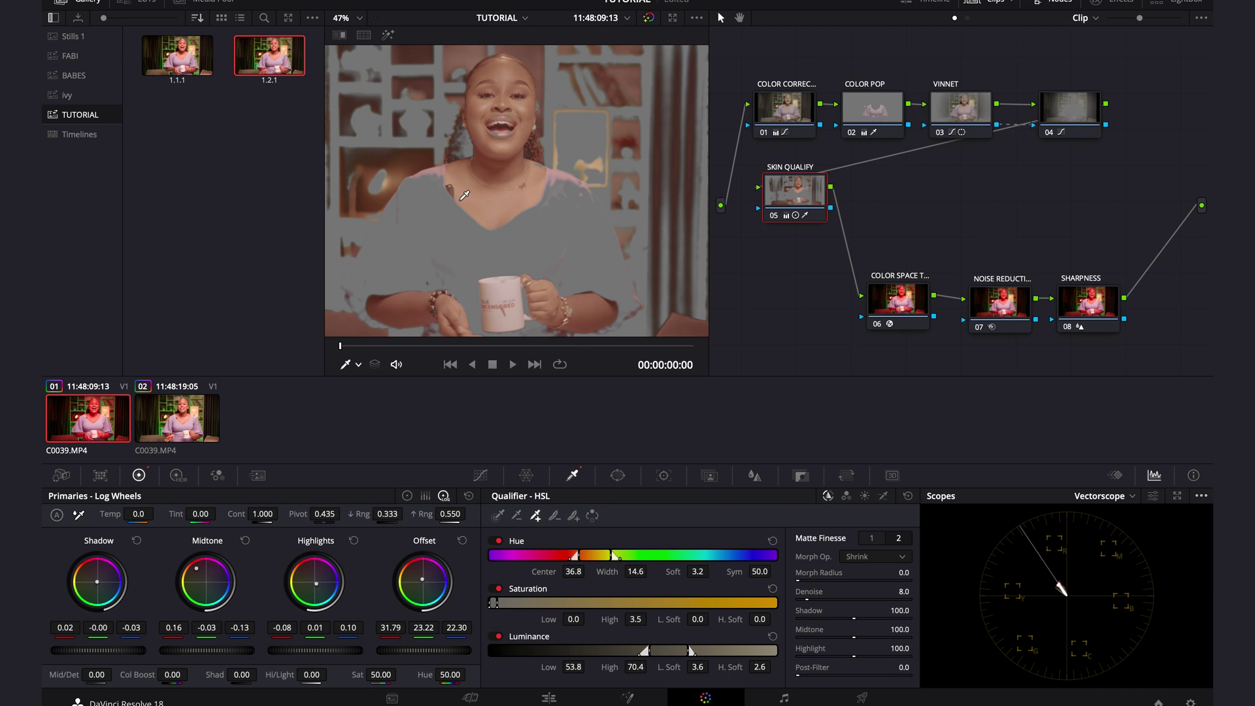
key("shift+h")
left_click_drag(422, 580, 432, 611)
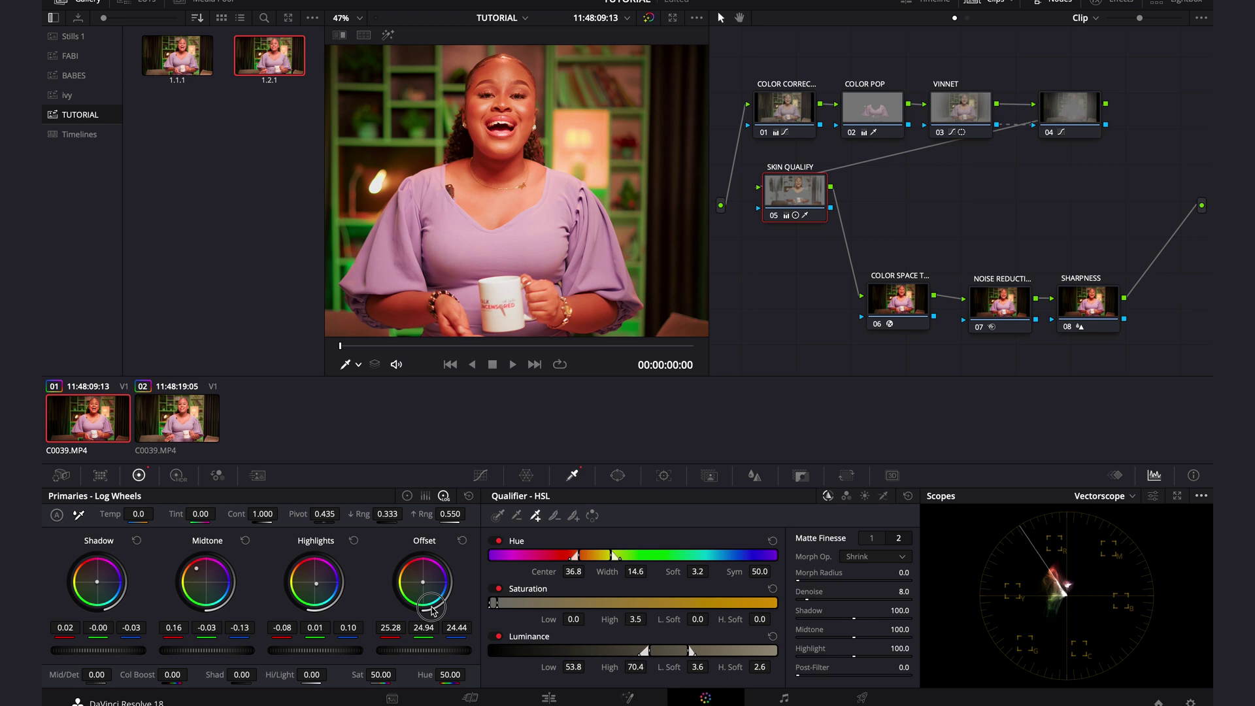
left_click_drag(432, 611, 432, 611)
Bypass the SKIN QUALIFY node to compare, then flip the Highlight matte view on and off
left_click(774, 218)
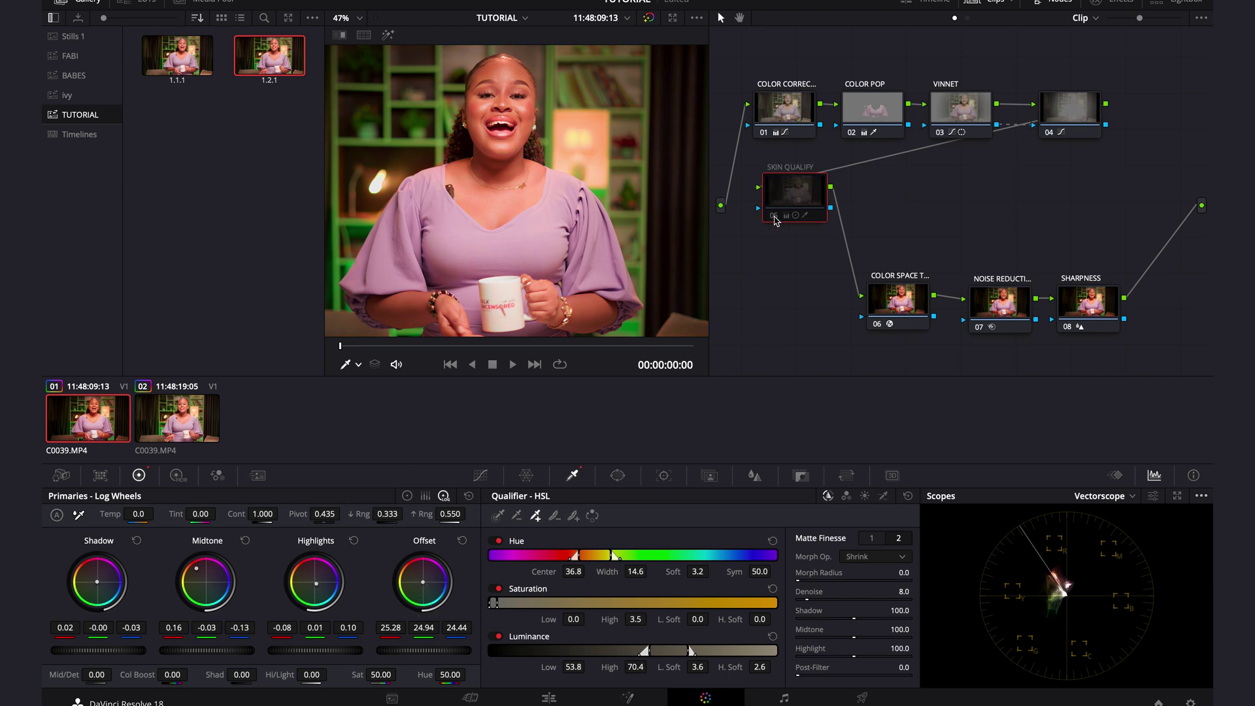
left_click(774, 218)
left_click(774, 218)
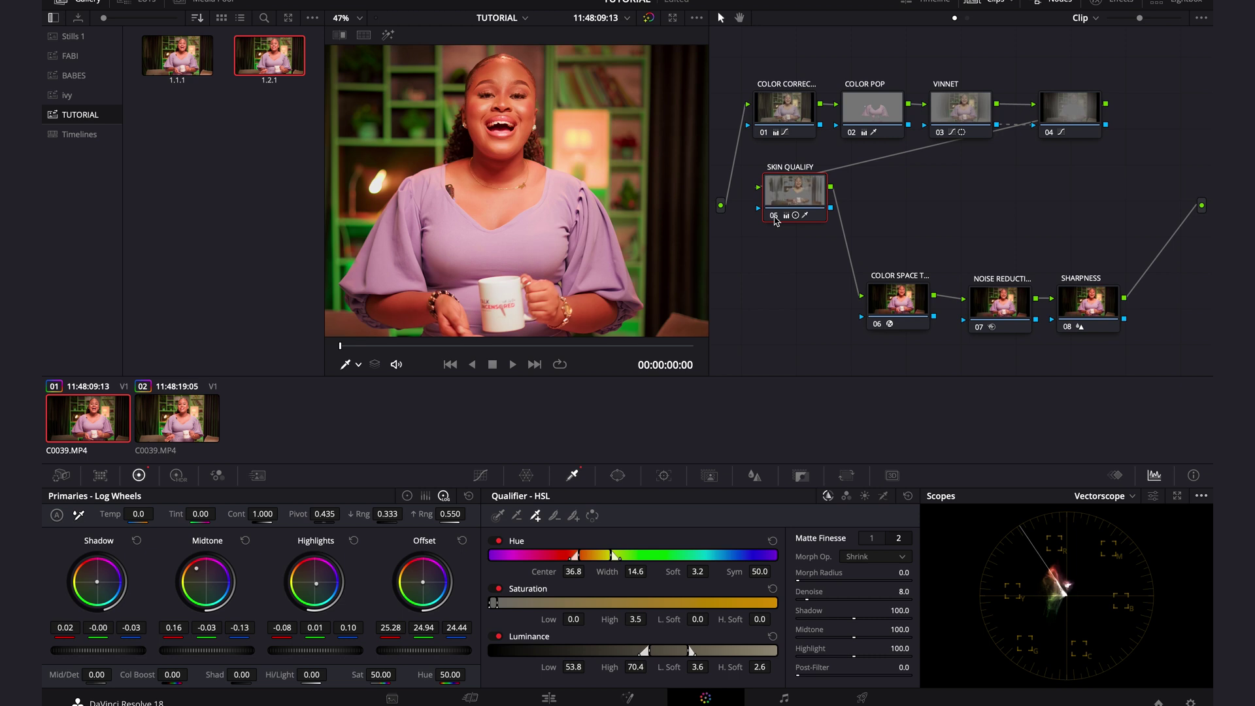
left_click(388, 35)
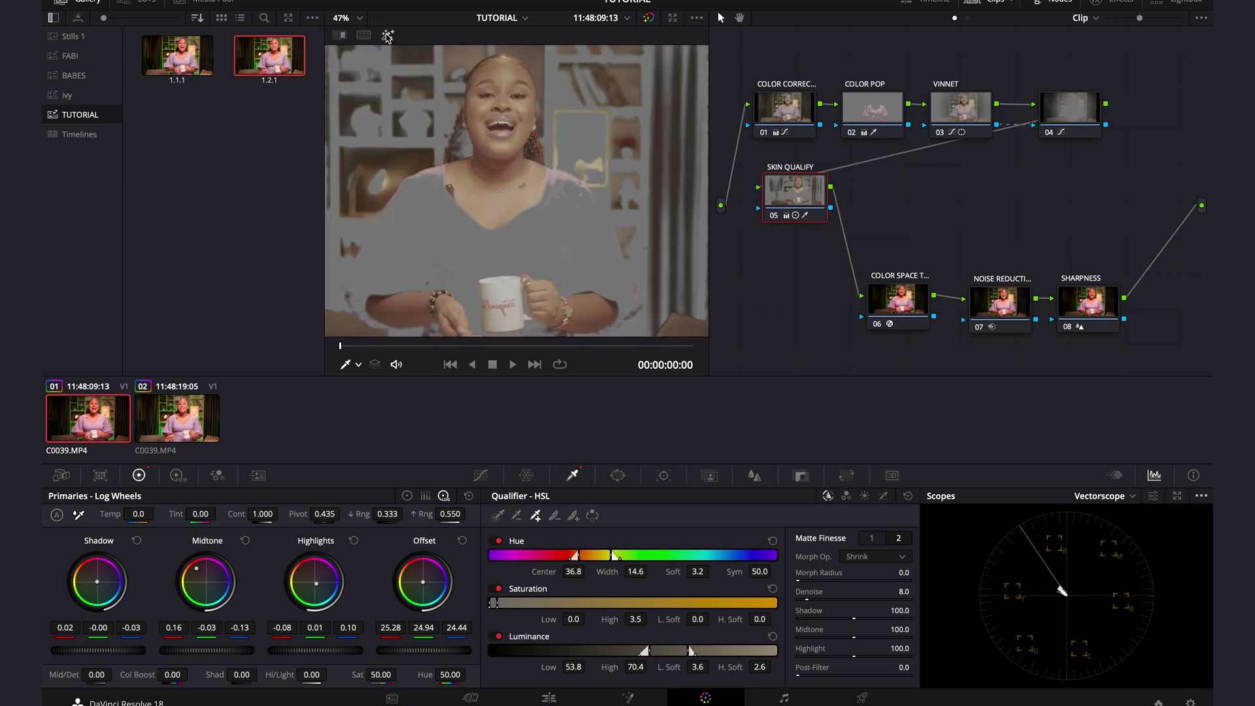
left_click(388, 35)
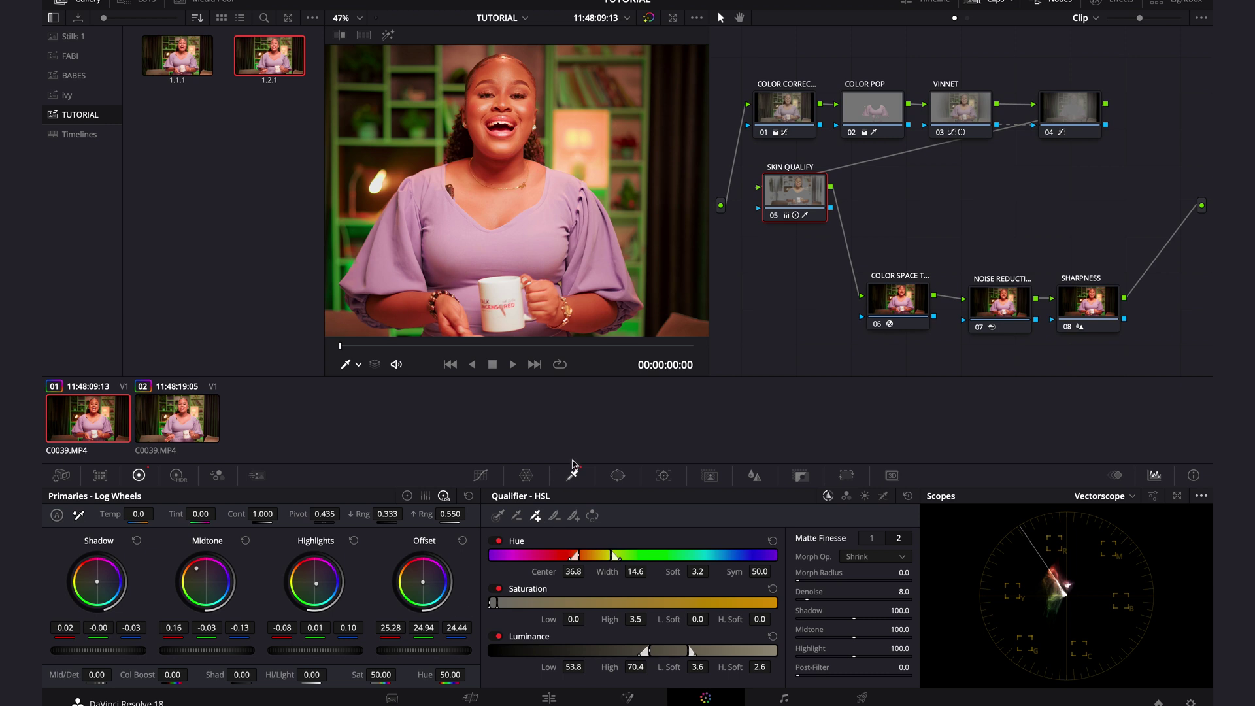
Enable a circle window on the skin node and fit it around the woman's face
left_click(617, 476)
left_click(509, 579)
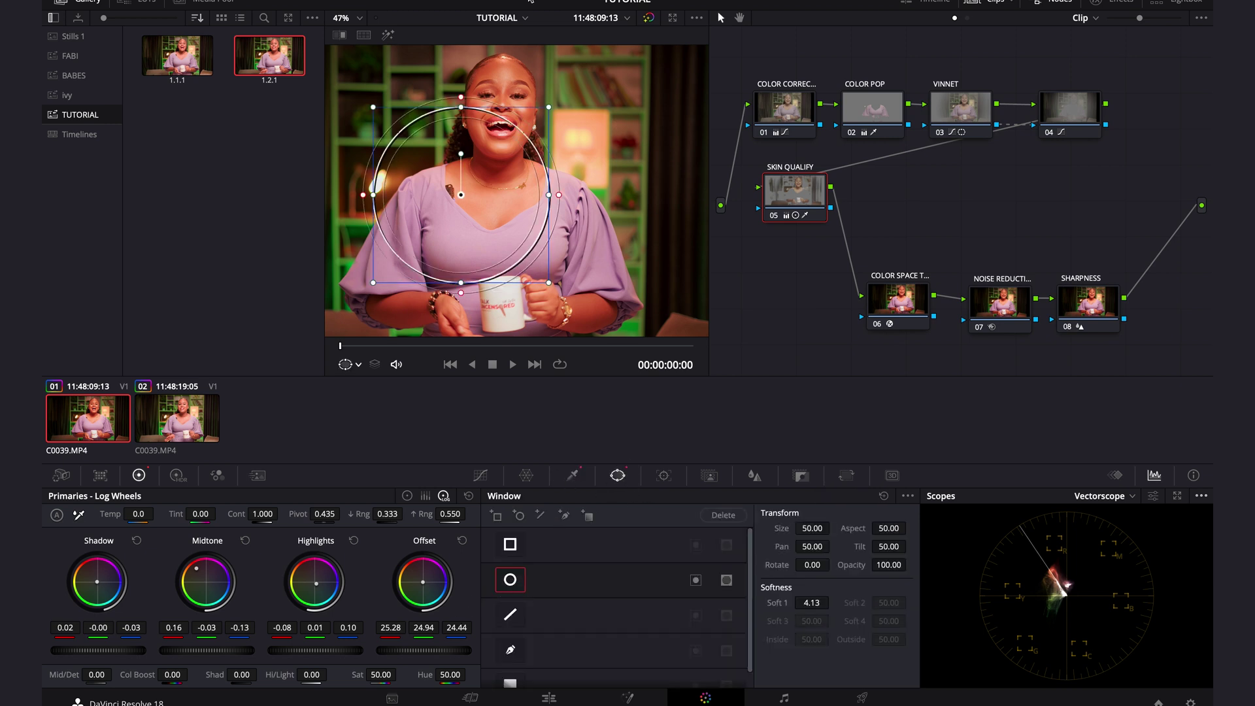
left_click_drag(511, 177, 545, 142)
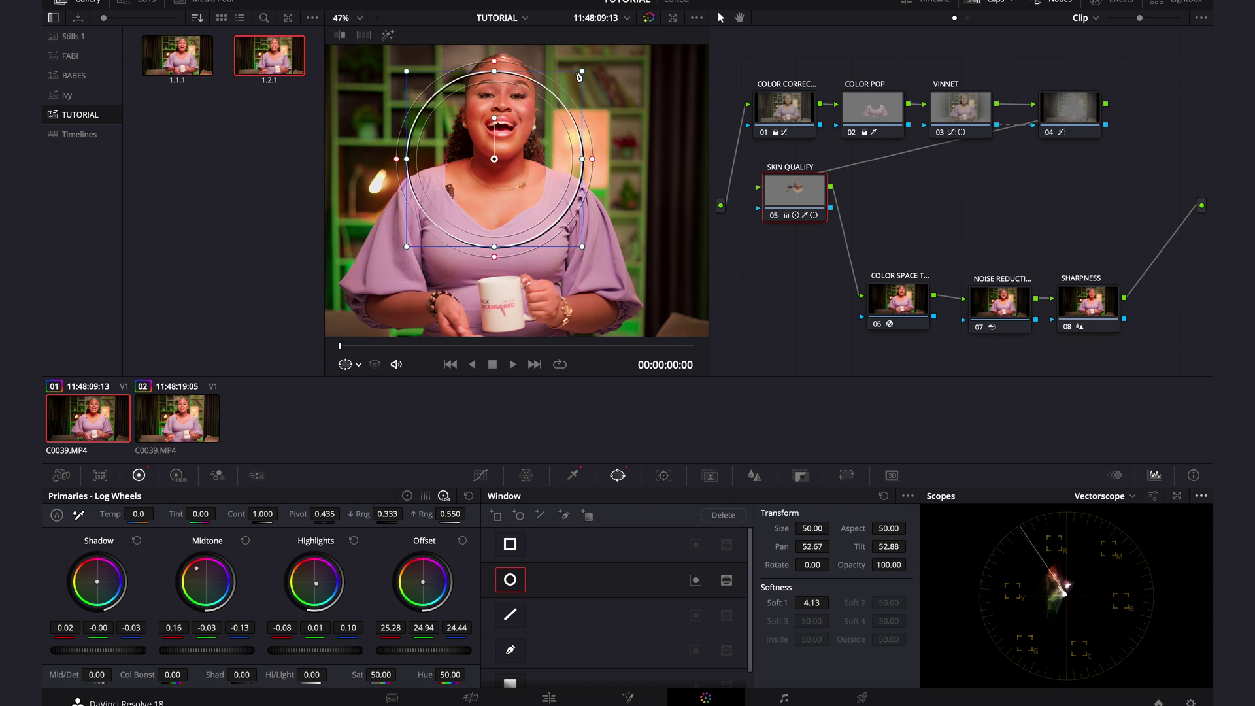
left_click_drag(582, 71, 530, 123)
left_click_drag(504, 174, 518, 104)
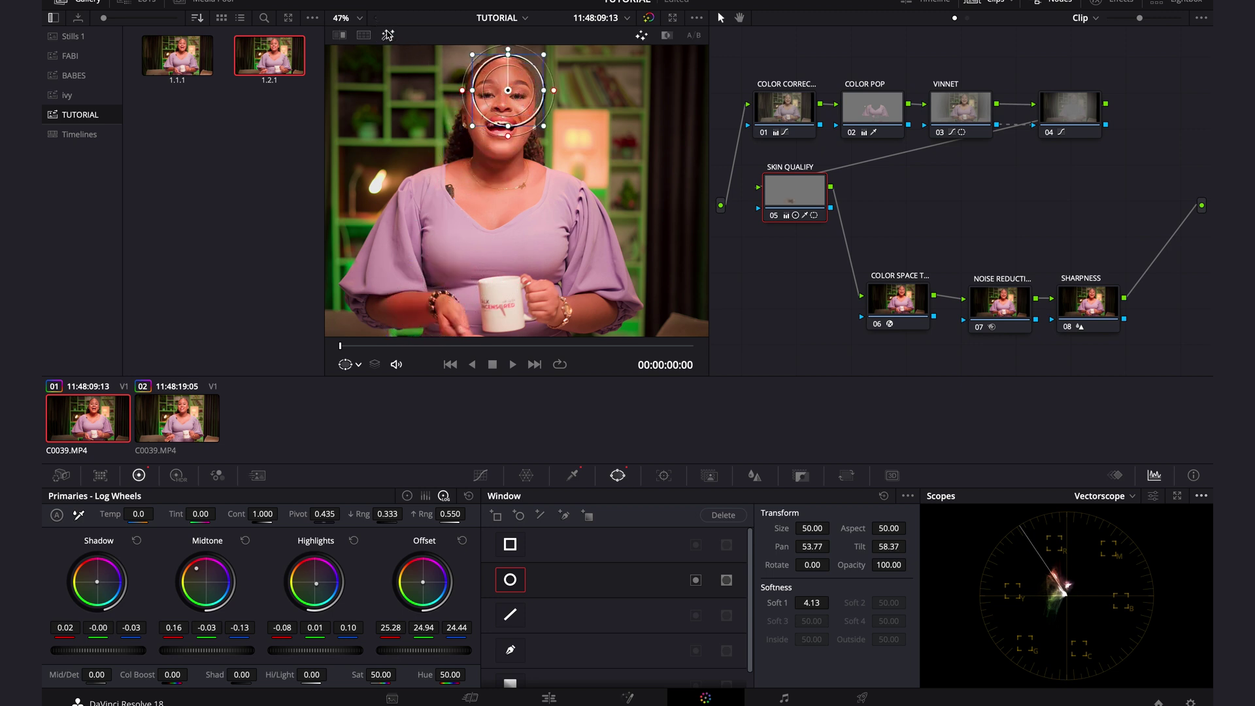
key("shift+h")
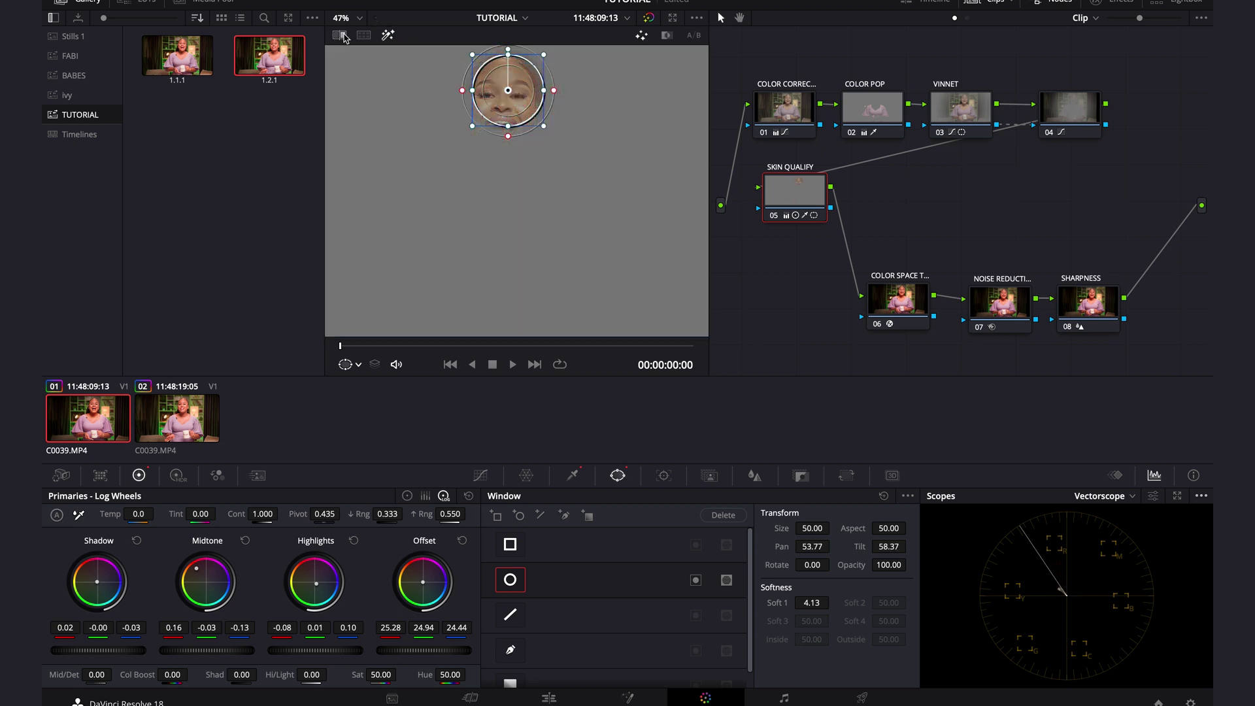
left_click_drag(528, 83, 527, 76)
left_click_drag(545, 123, 533, 120)
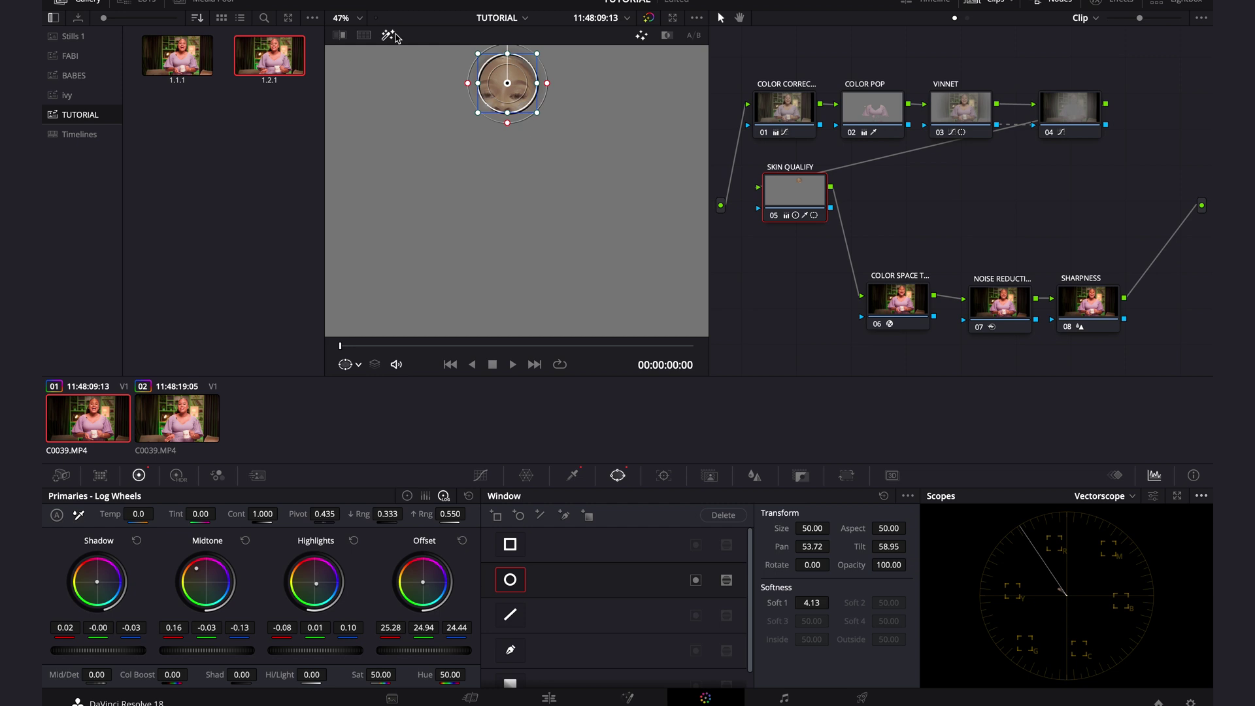
Disable the circle window, turn off Highlight, and zoom the viewer out to 37%
left_click(510, 580)
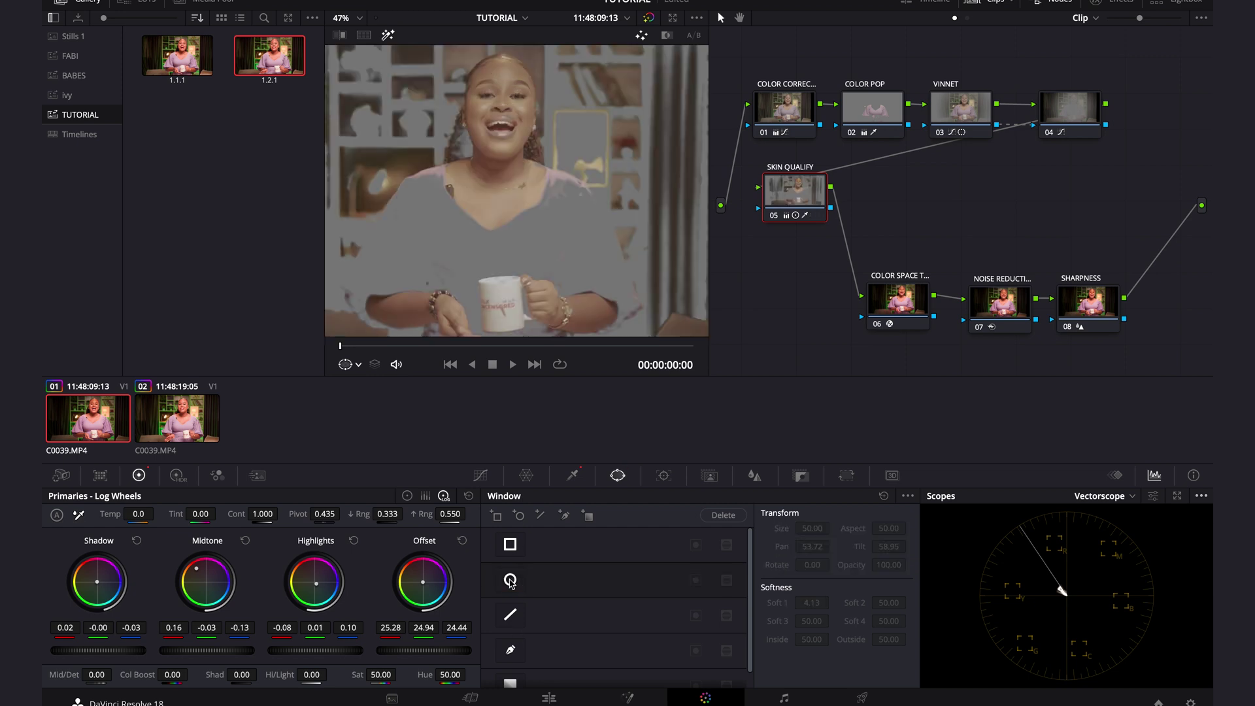
left_click(391, 37)
key("shift+h")
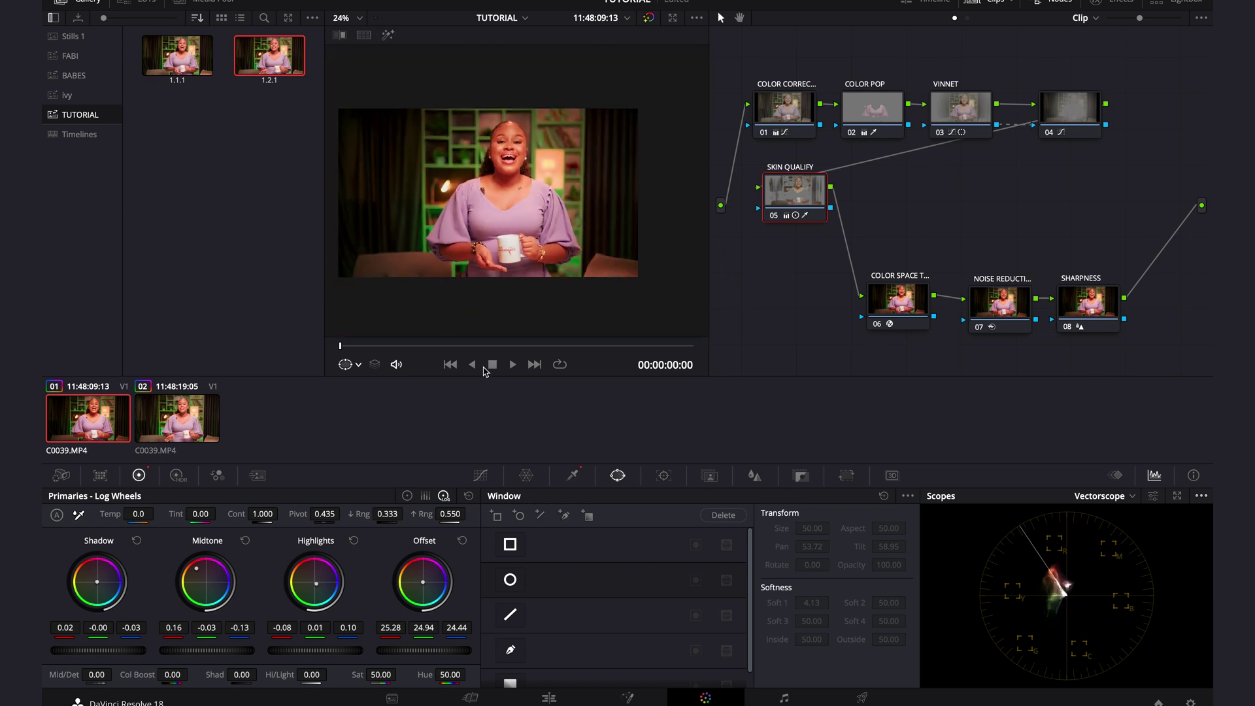
key("ctrl+minus")
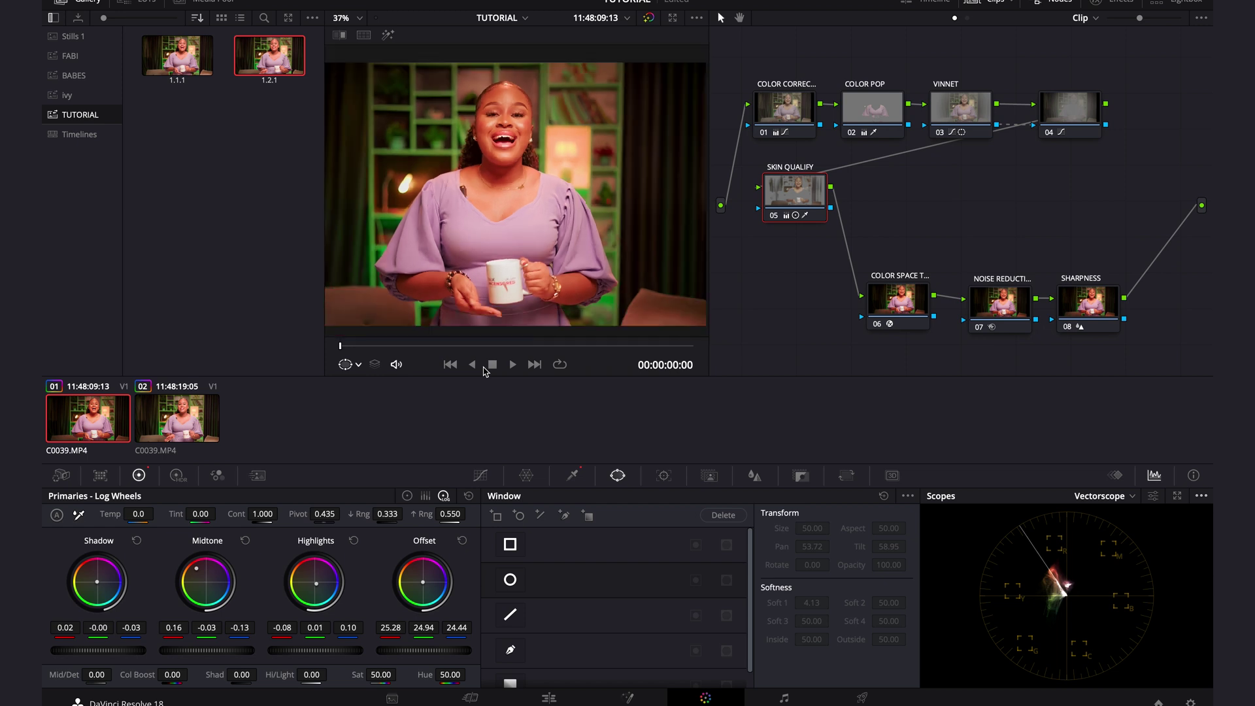
Toggle the SKIN QUALIFY node (05) off and on to compare the skin grade
left_click(771, 216)
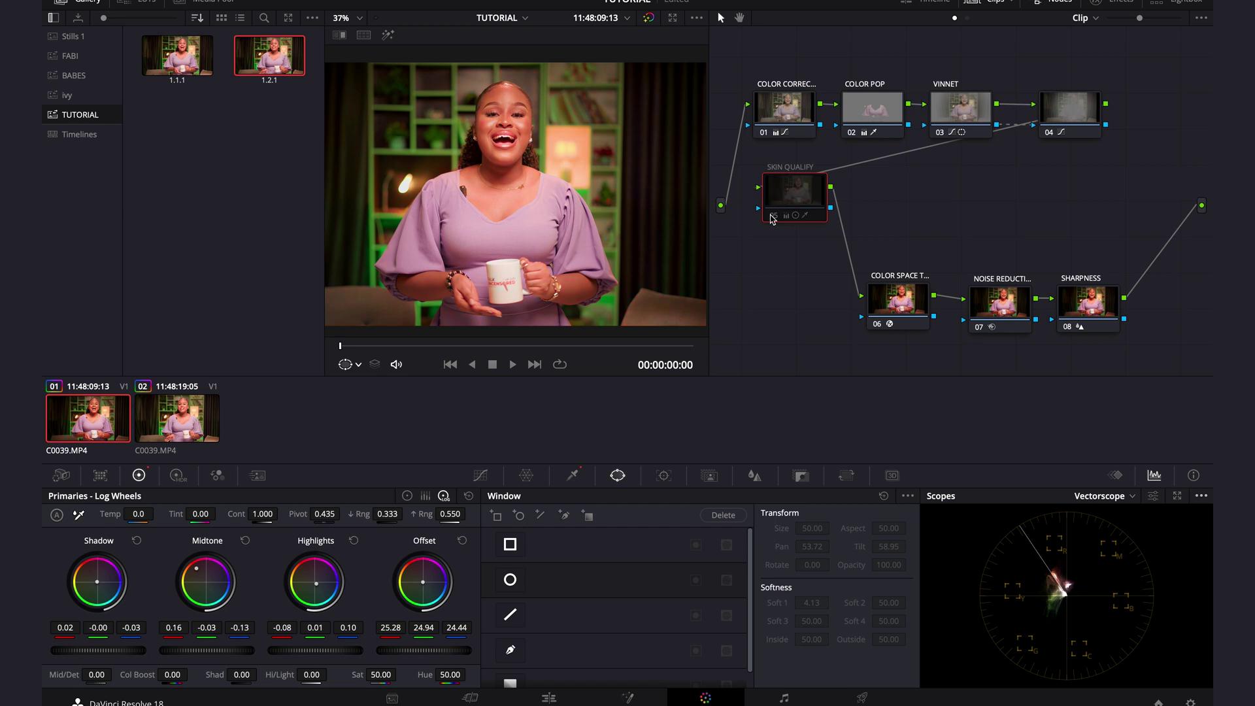
left_click(772, 216)
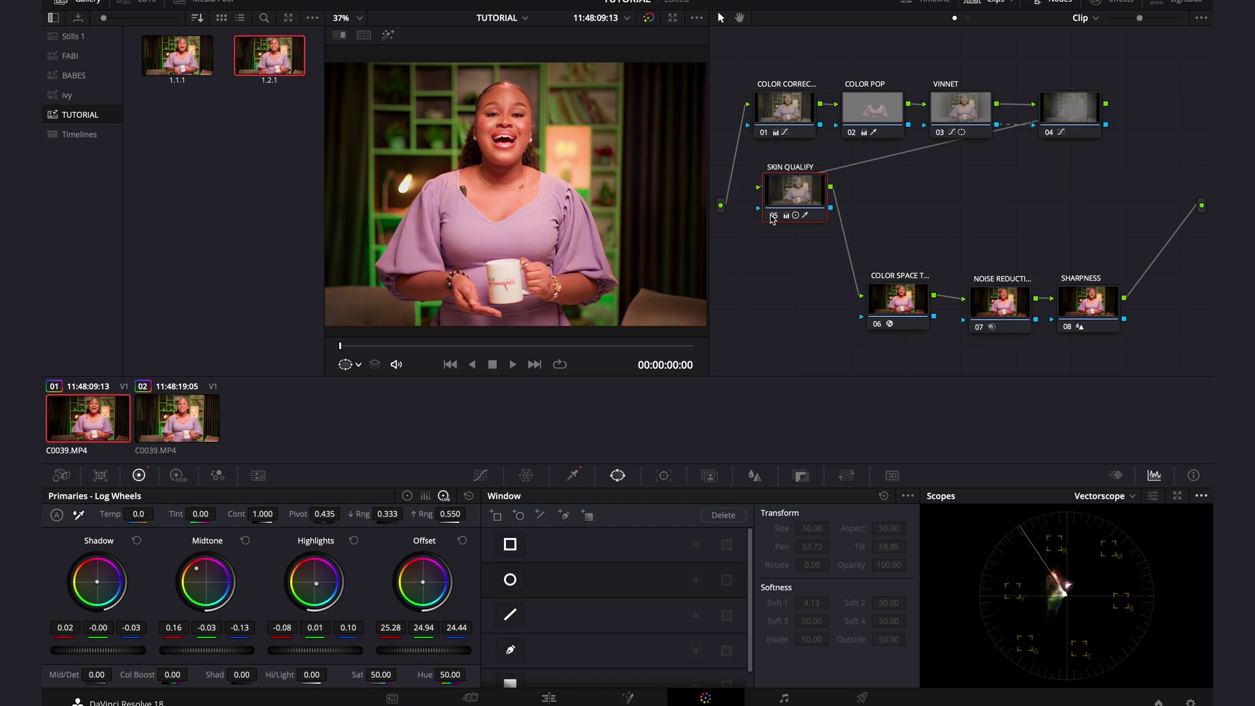
left_click(772, 216)
scroll(626, 251, "up", 2)
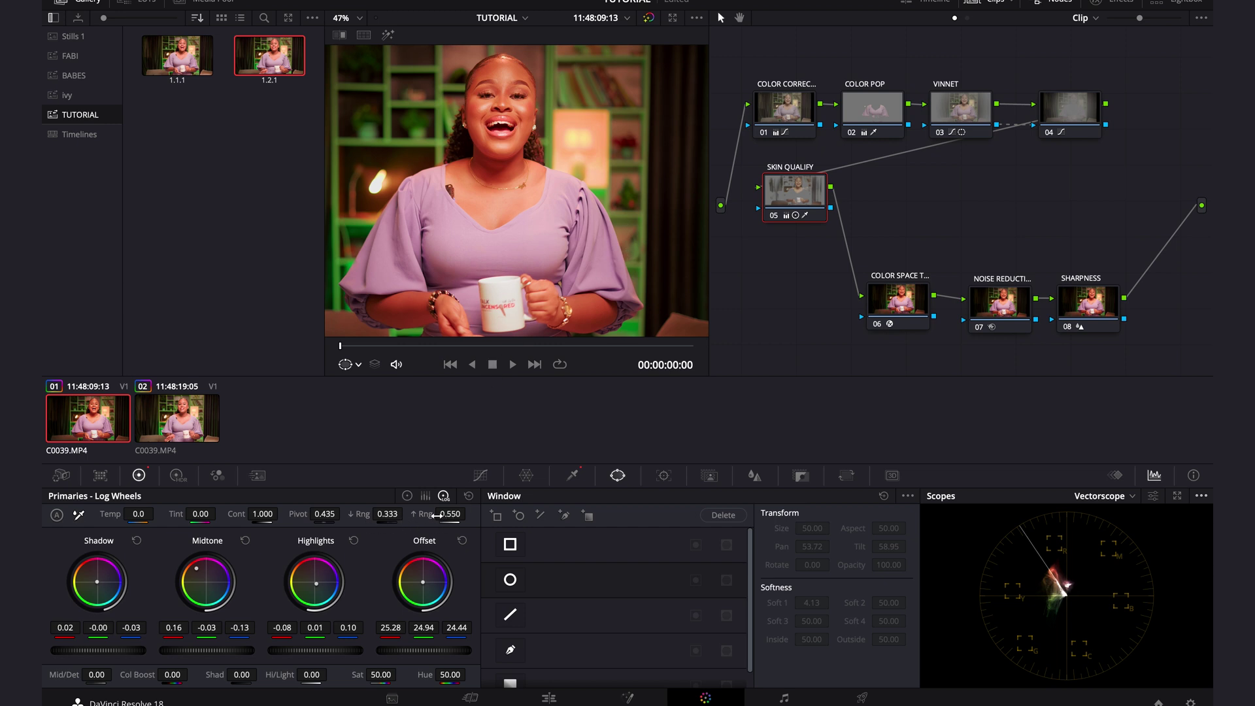
Scrub the Log Wheels Low Range to 0.379 and bring High Range down to 0.000
left_click_drag(389, 513, 313, 514)
key("ctrl+minus")
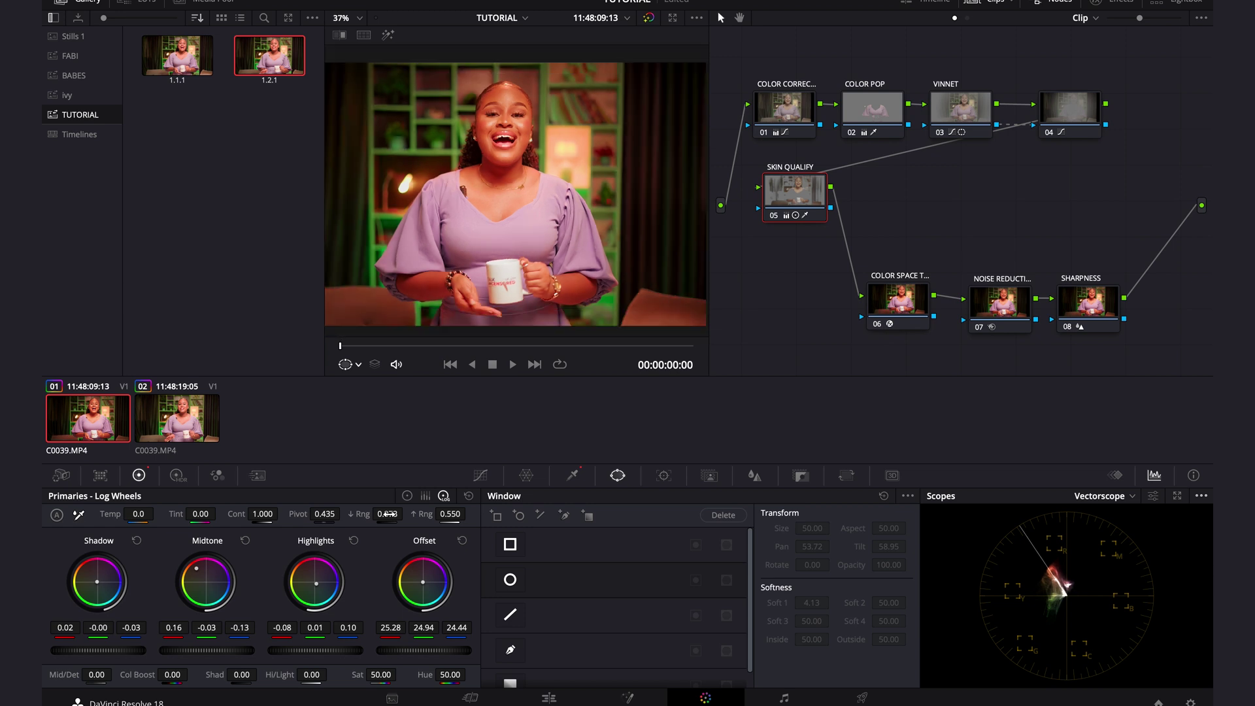
key("ctrl+equal")
key("ctrl+equal")
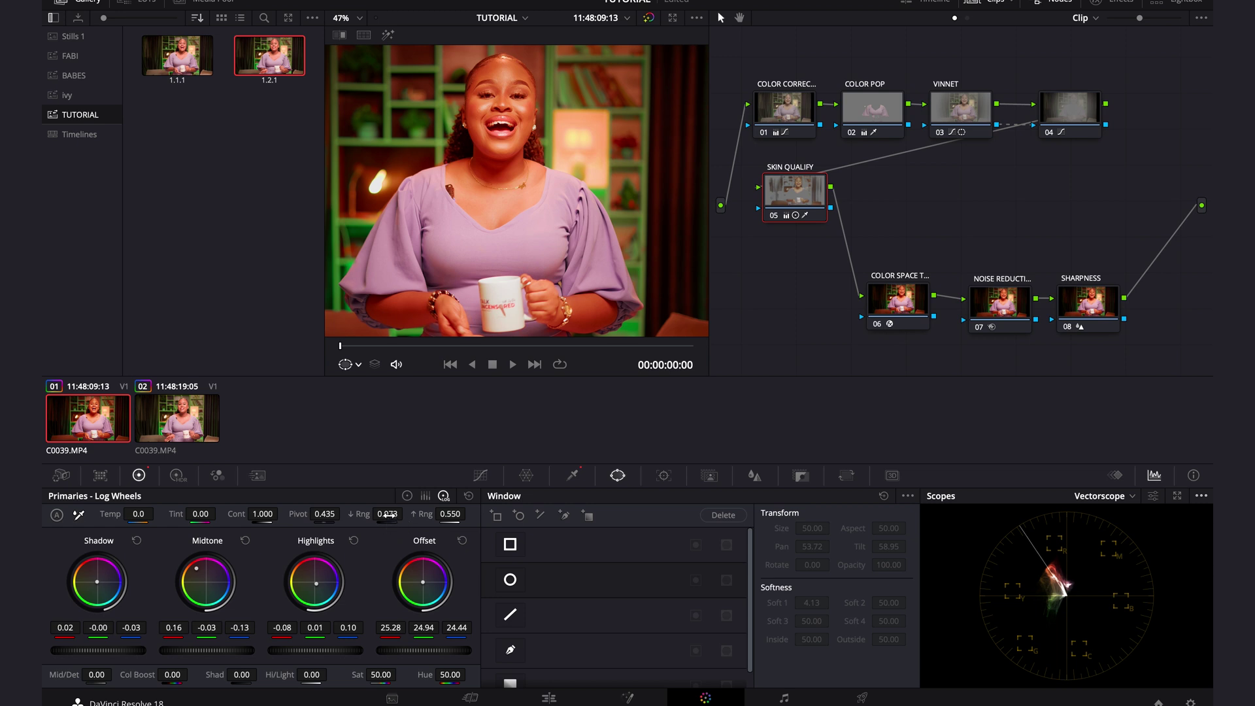
key("ctrl+minus")
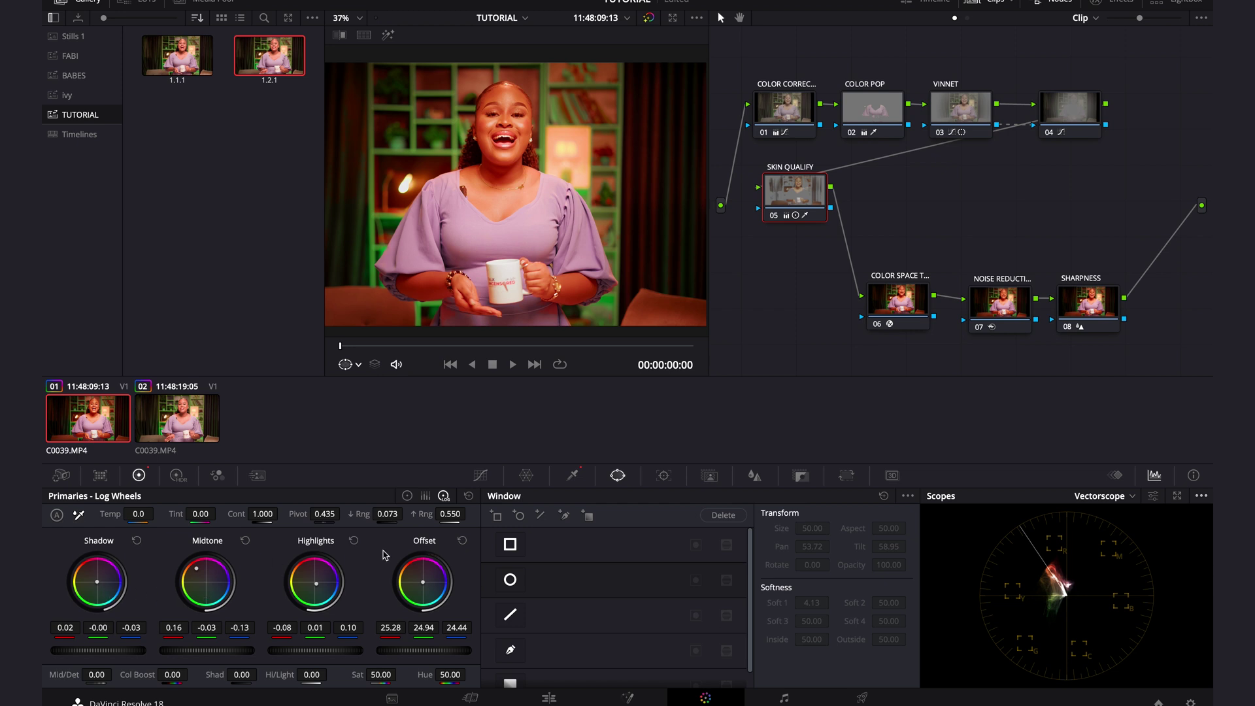
left_click_drag(391, 514, 415, 520)
left_click_drag(419, 522, 509, 539)
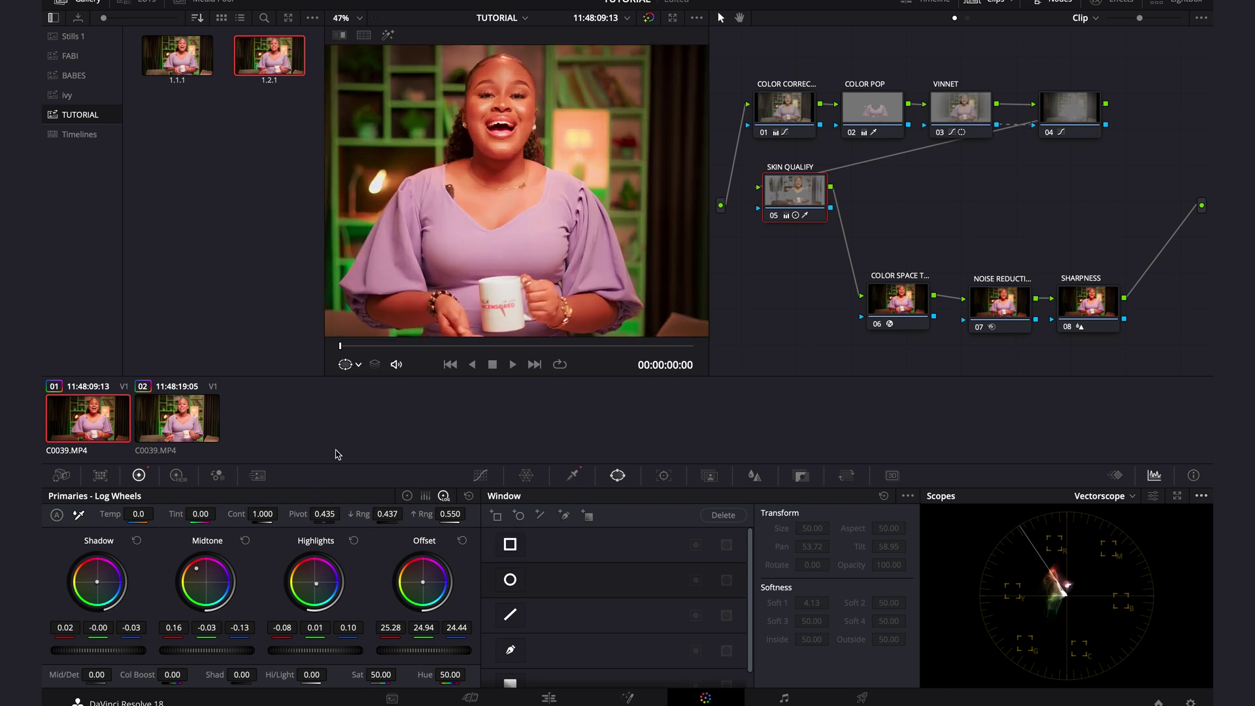
left_click_drag(388, 514, 372, 514)
left_click_drag(452, 514, 211, 529)
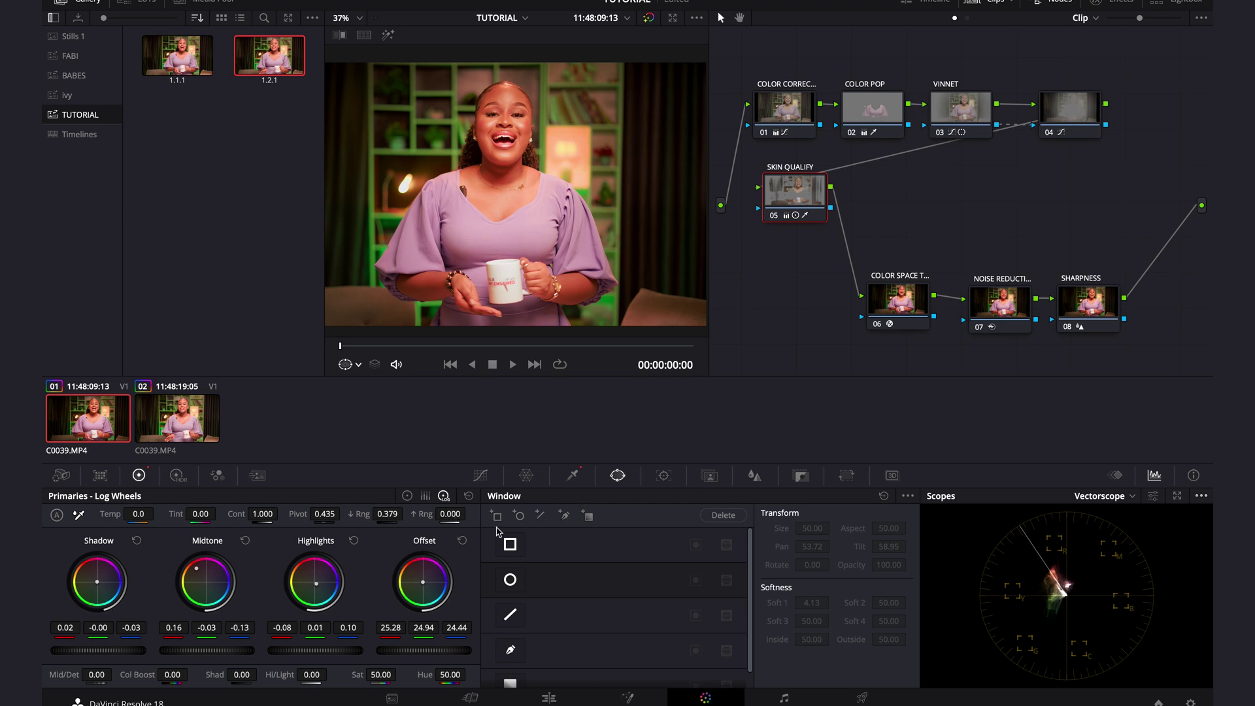
Drag the Log Wheels High Range up from 0.644 to 0.726
left_click(450, 513)
left_click_drag(450, 513, 535, 526)
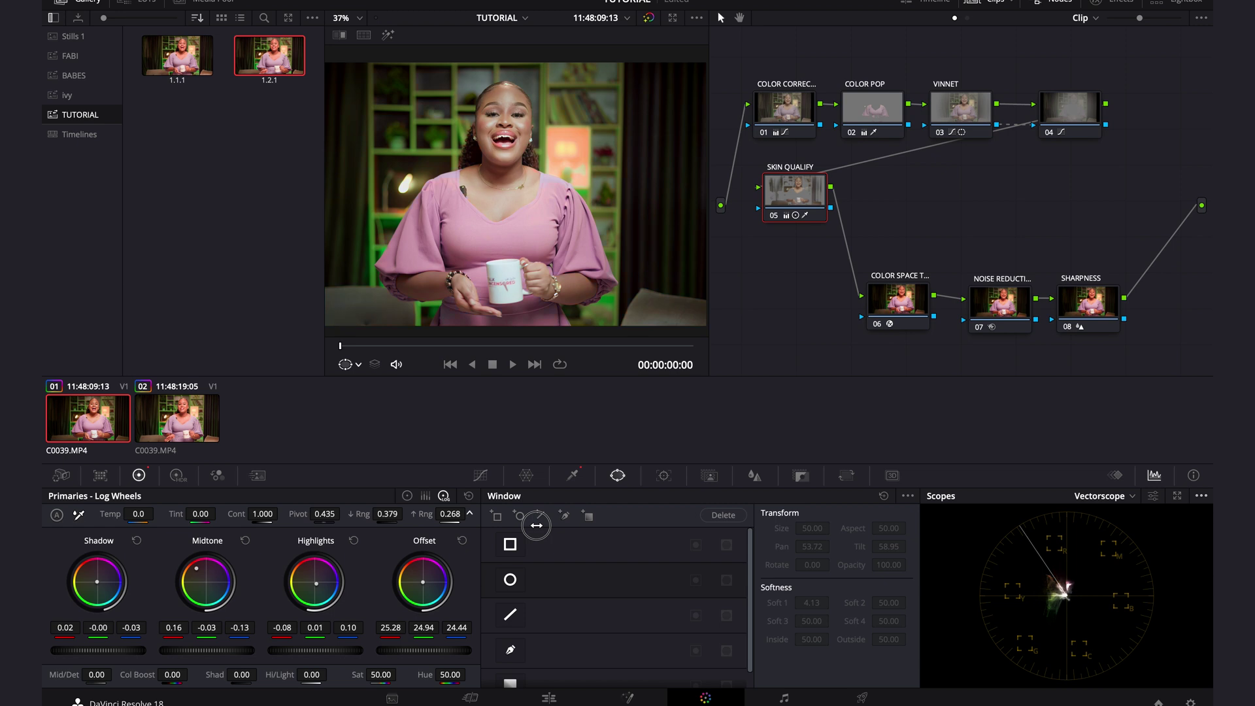
left_click_drag(536, 525, 565, 525)
mouse_move(450, 514)
left_mouse_down()
mouse_move(513, 533)
mouse_move(448, 519)
left_mouse_up()
left_click_drag(450, 516, 491, 521)
scroll(534, 193, "down", 3)
scroll(534, 193, "up", 3)
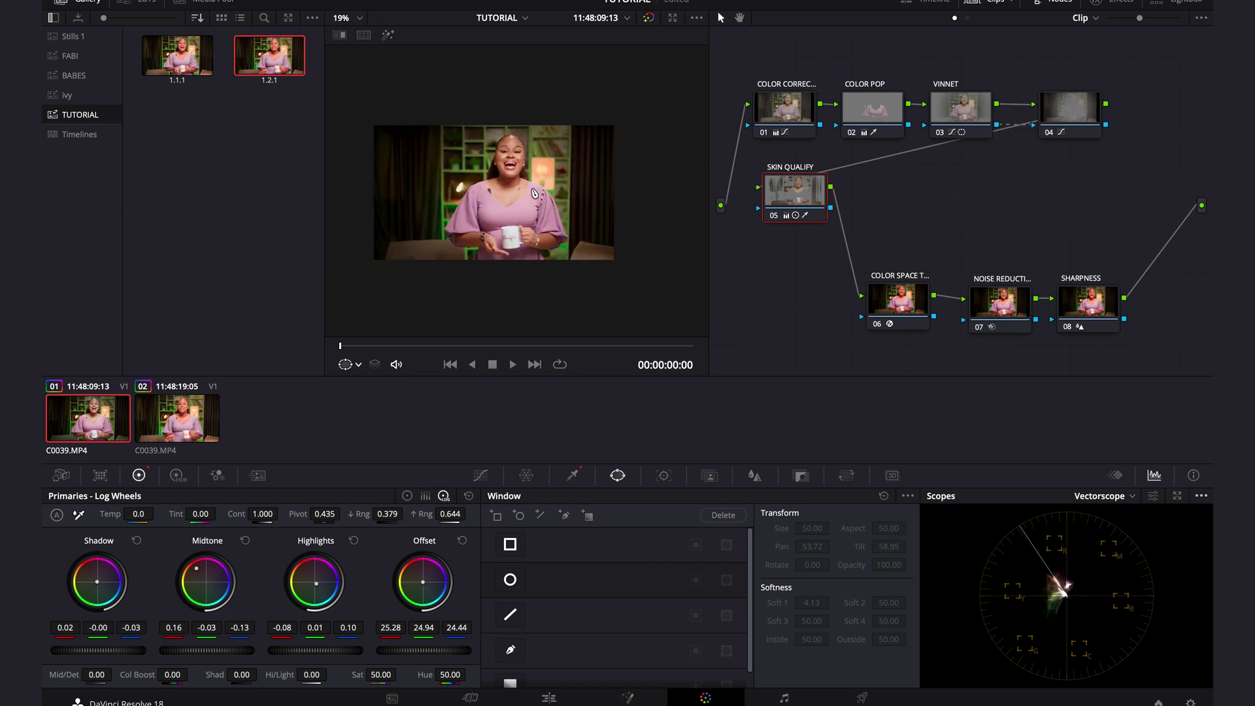
scroll(534, 194, "up", 2)
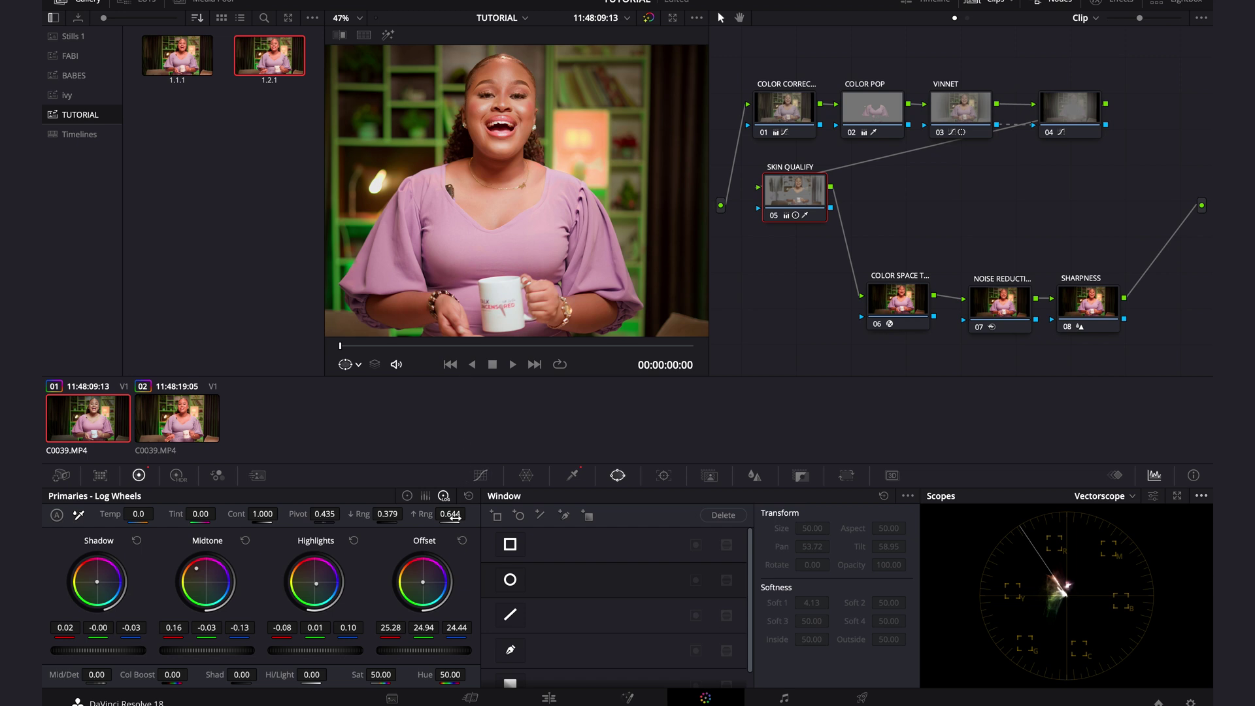
left_click_drag(450, 515, 479, 516)
Compare against the bypassed SKIN QUALIFY node, save the TUTORIAL project, and re-enable the node
key("ctrl+minus")
key("ctrl+minus")
key("ctrl+minus")
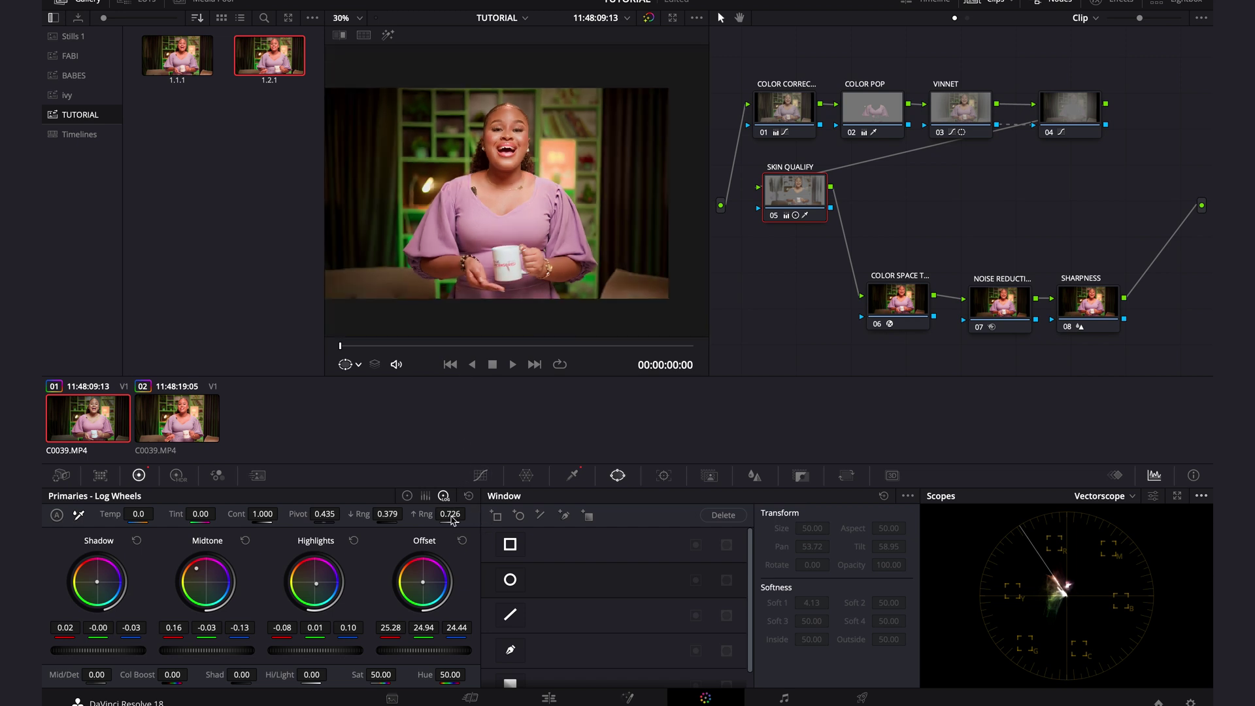
key("ctrl+plus")
key("ctrl+plus")
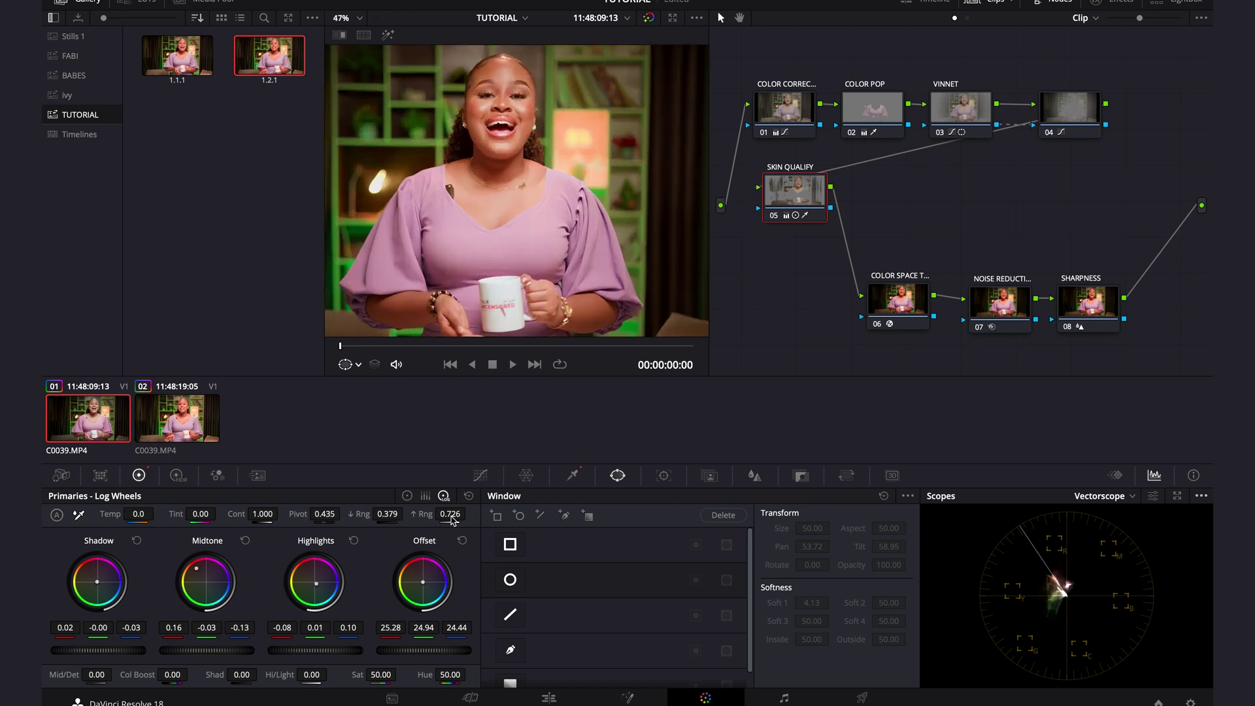
key("ctrl+plus")
key("ctrl+minus")
left_click(773, 215)
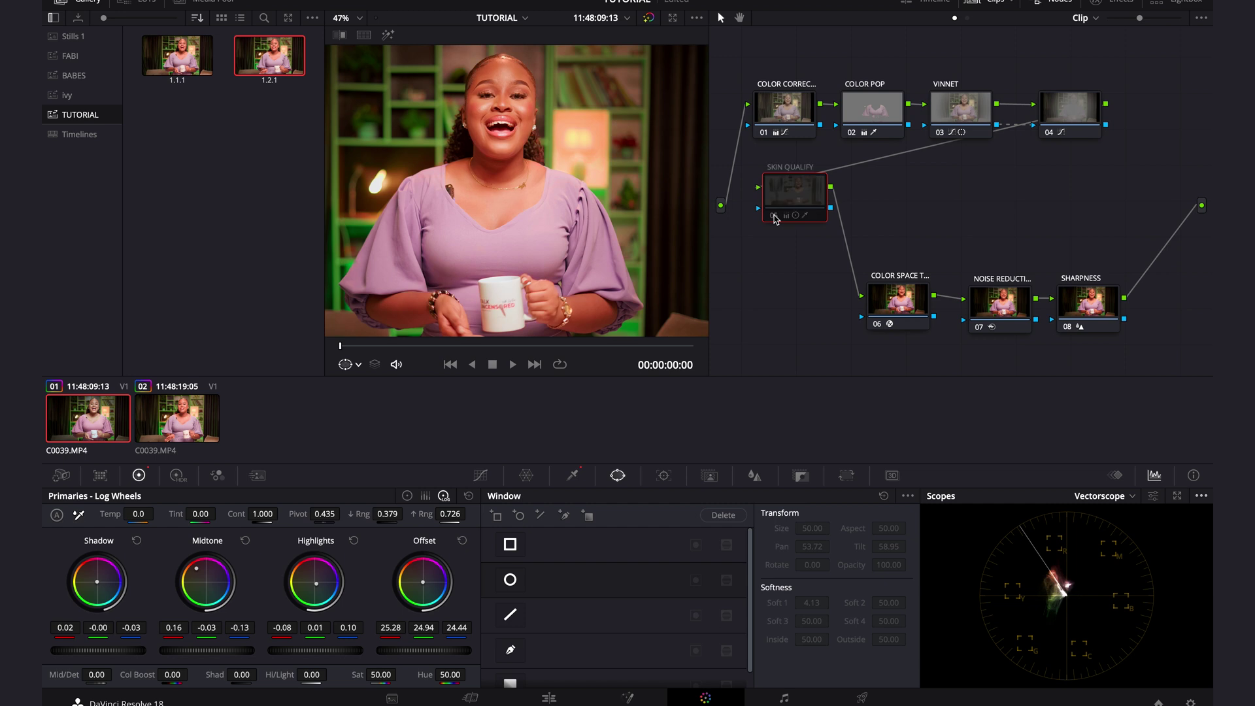
key("ctrl+s")
left_click(774, 216)
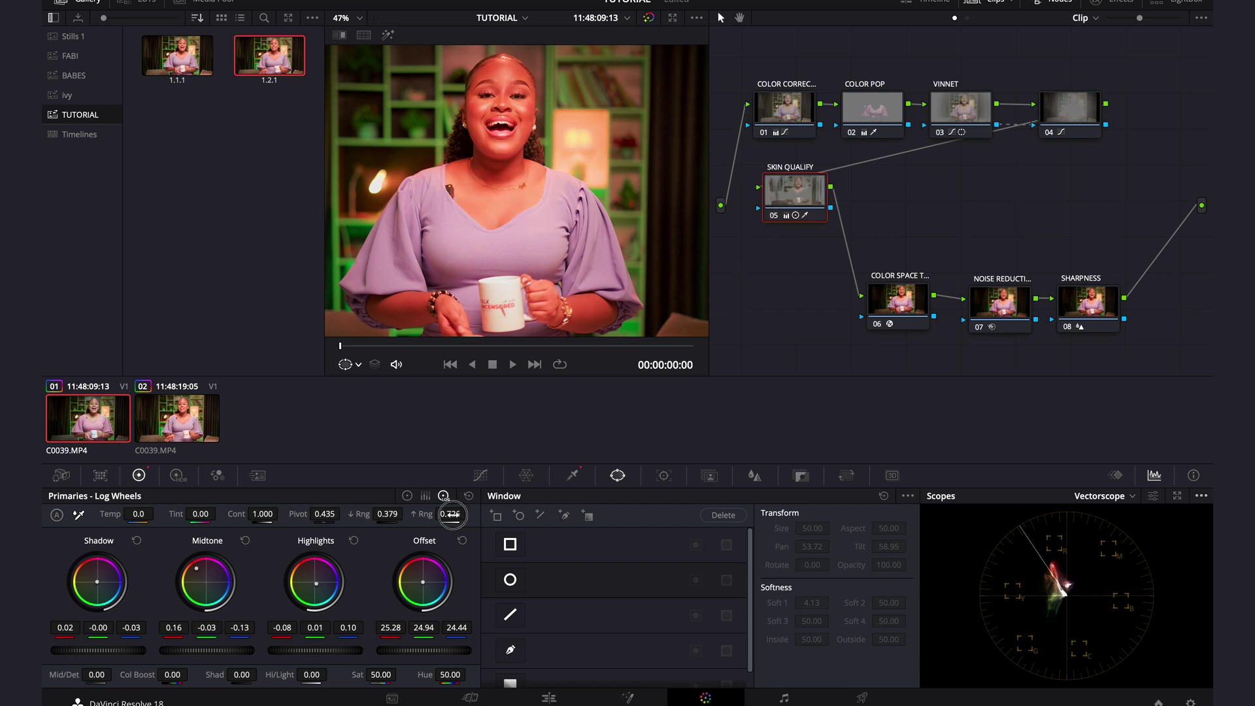
Enter 0.412 as the Log Wheels High Range and save the project
left_click_drag(458, 521, 482, 529)
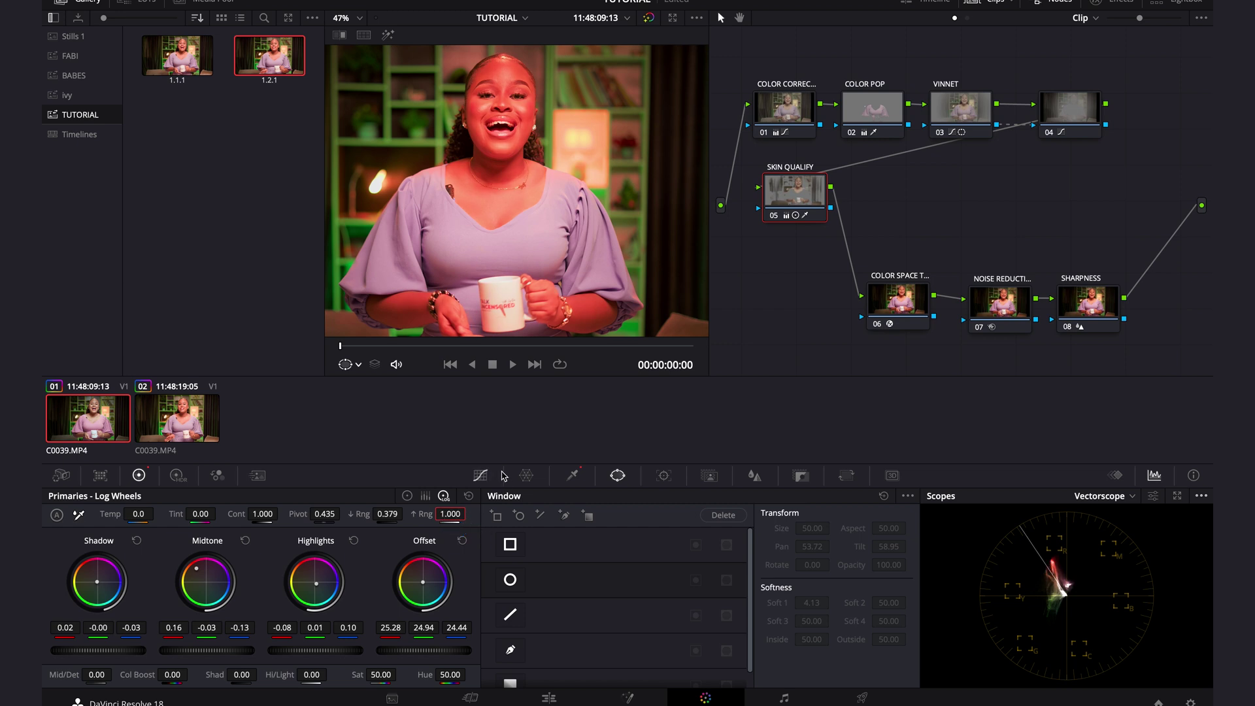
left_click(451, 518)
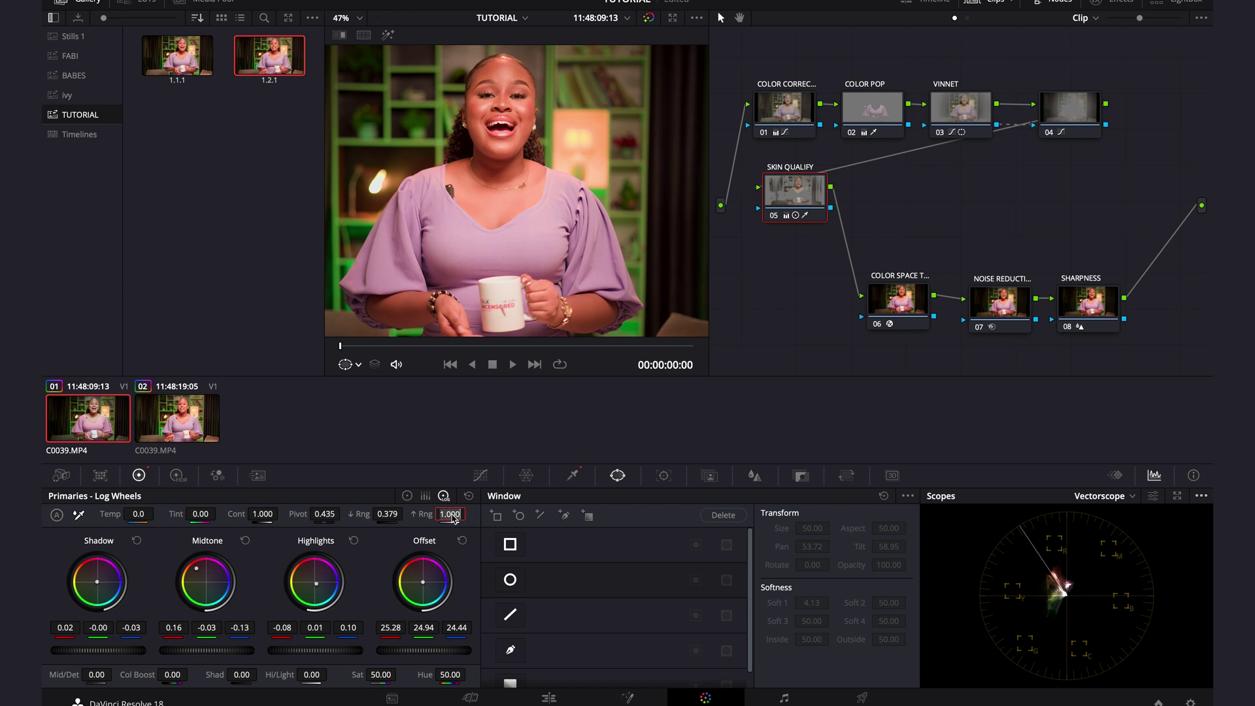
type("0.412")
key("Return")
scroll(563, 306, "down", 2)
key("ctrl+s")
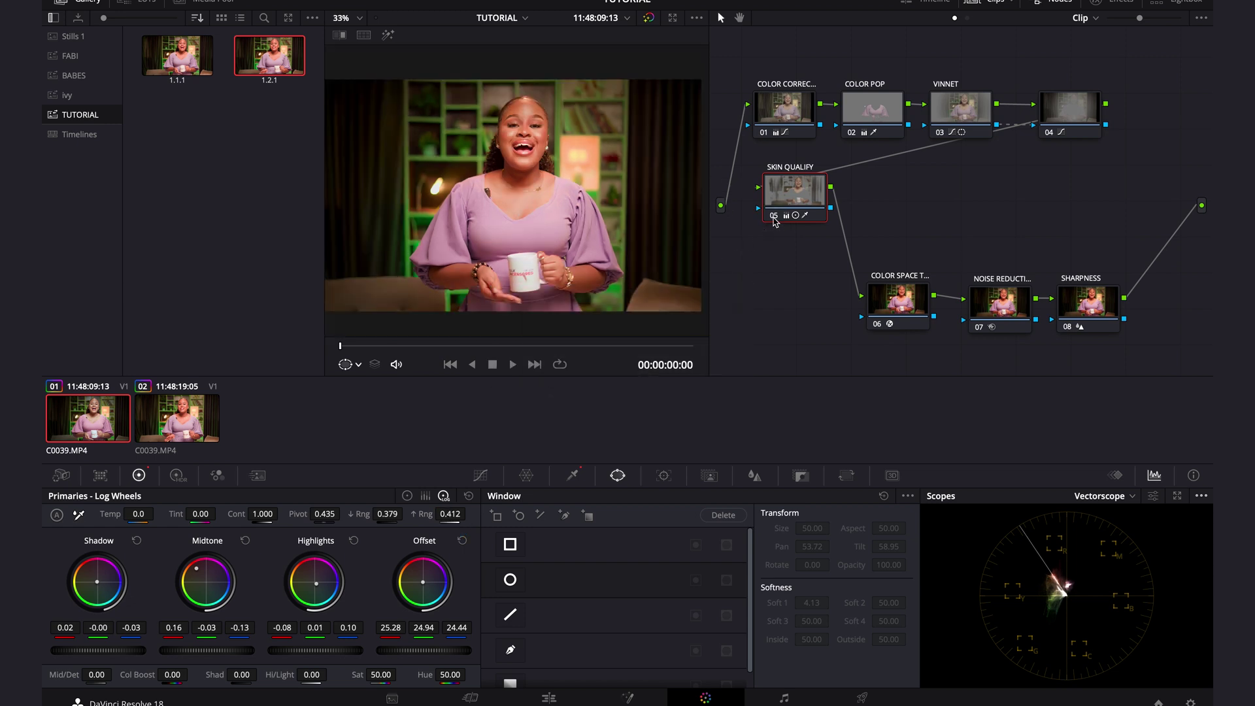
Compare with node 05 bypassed, lower Low Range to 0.339, save, and show Color Bars
left_click(773, 217)
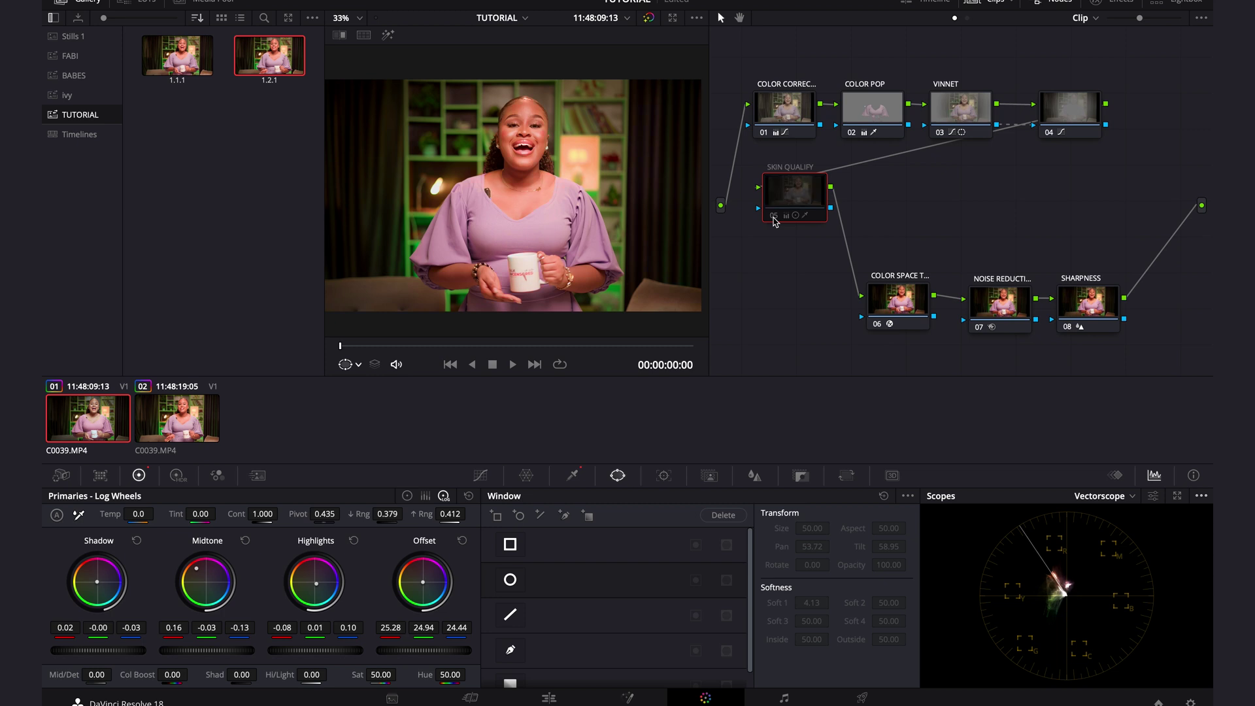
key("shift+z")
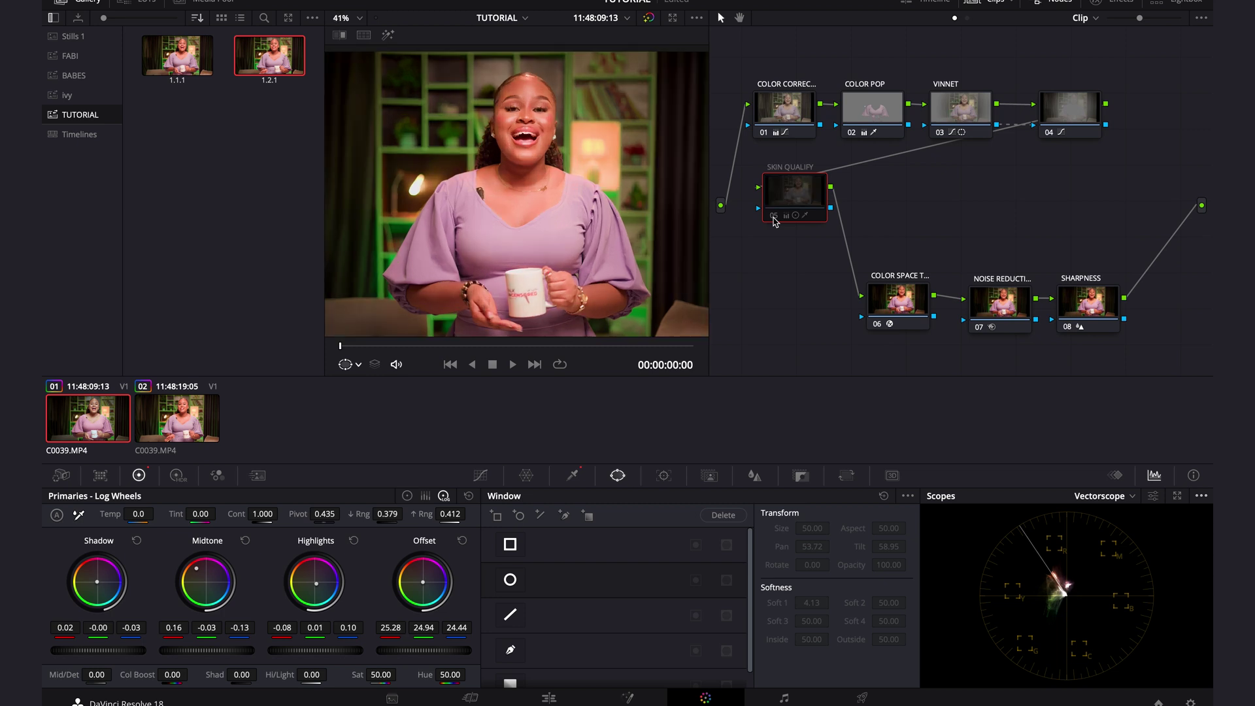
left_click(773, 217)
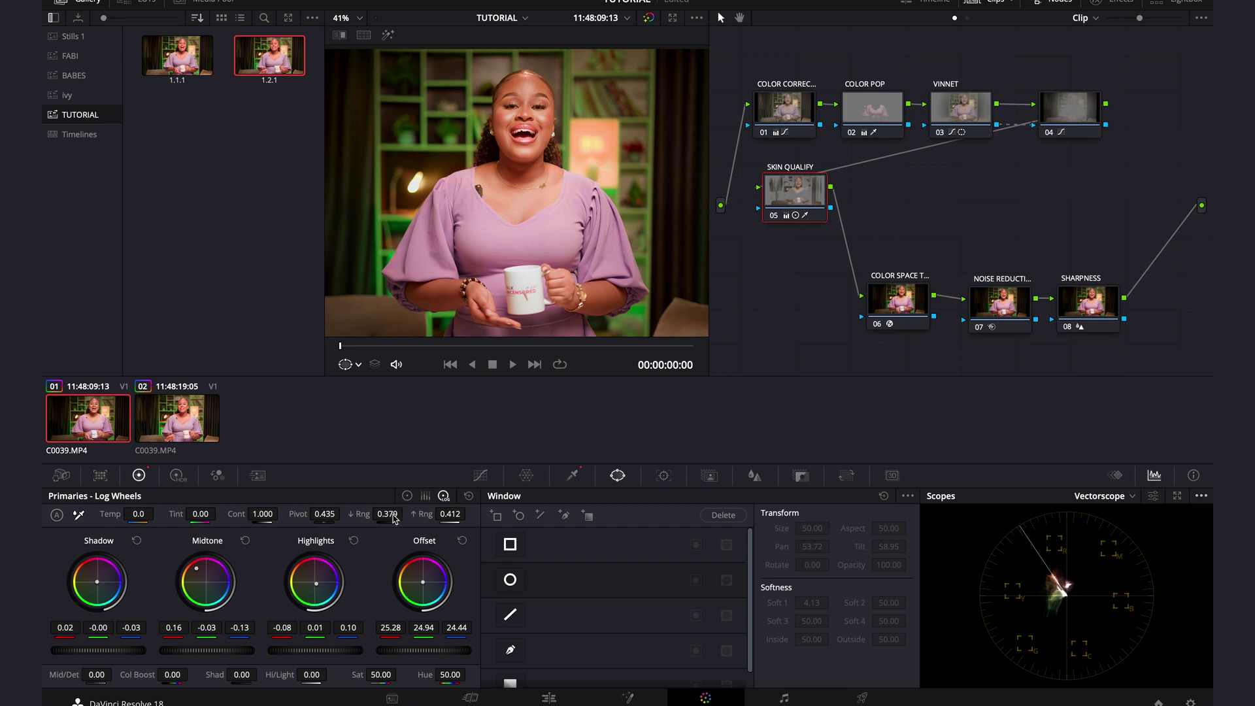
left_click_drag(396, 517, 379, 518)
key("ctrl+s")
left_click(425, 497)
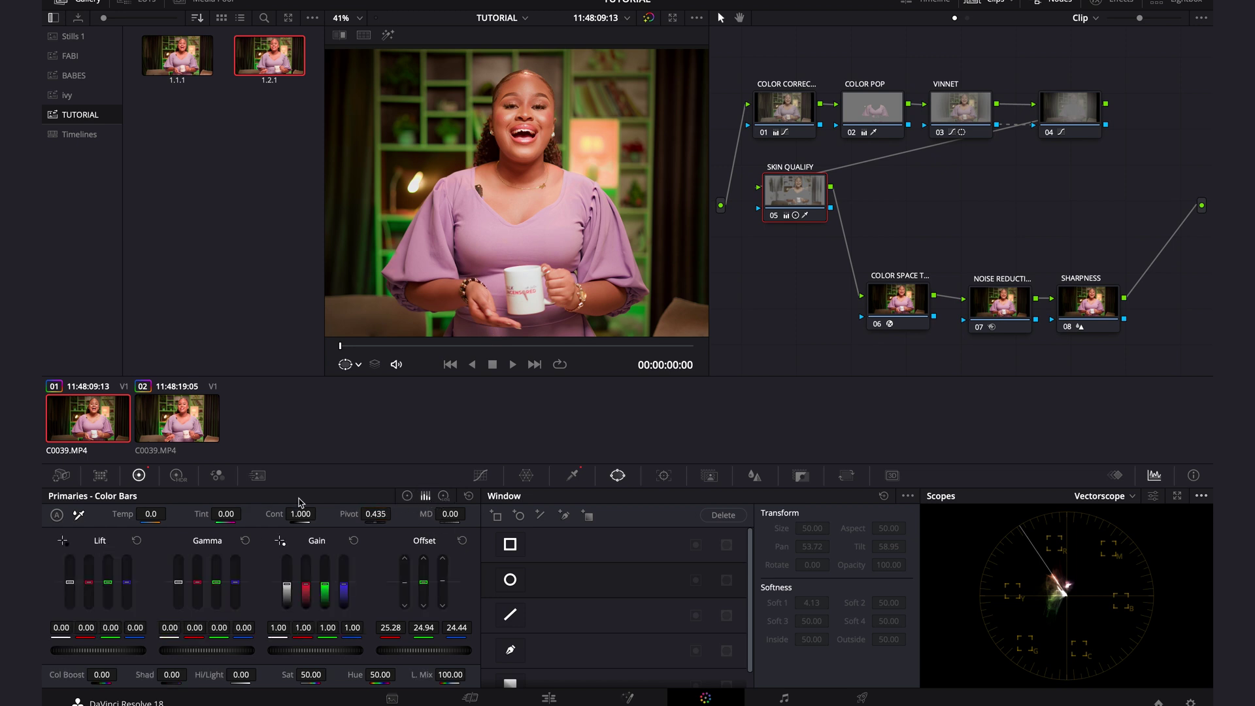
In Color Wheels, drag the SKIN QUALIFY node's Midtone Detail down to -36.00
left_click(409, 498)
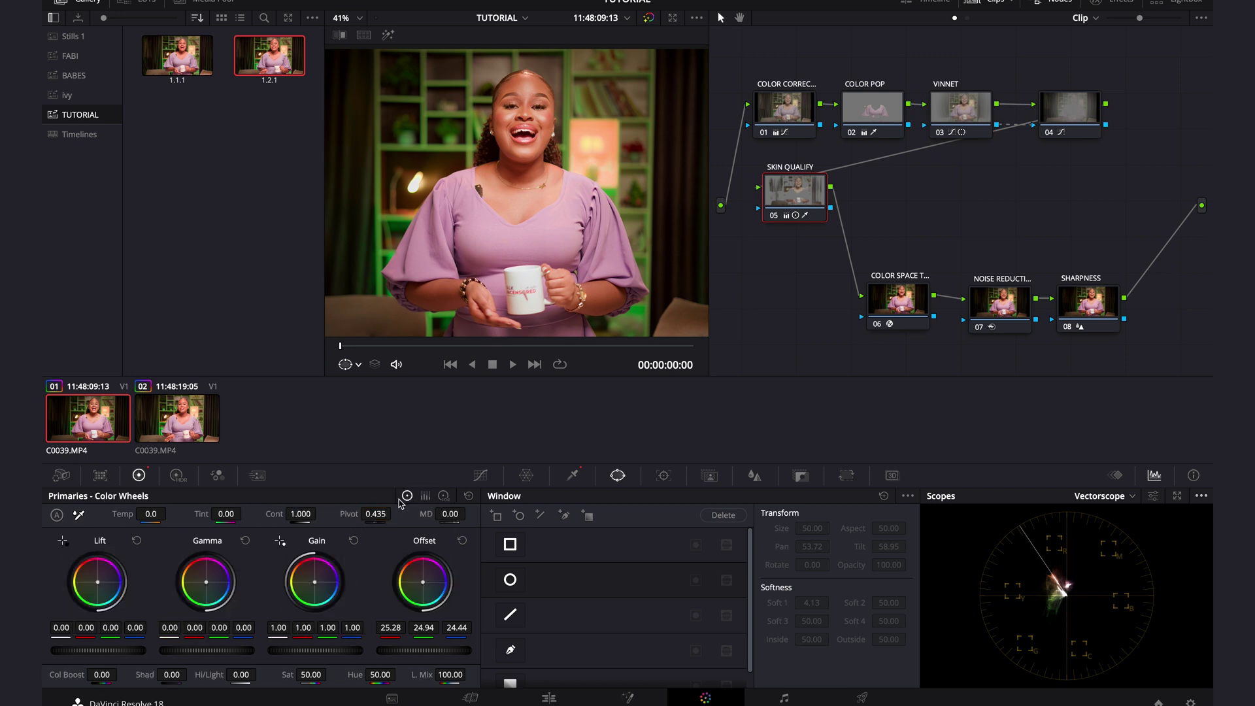
left_click(455, 517)
key("Return")
scroll(484, 145, "up", 5)
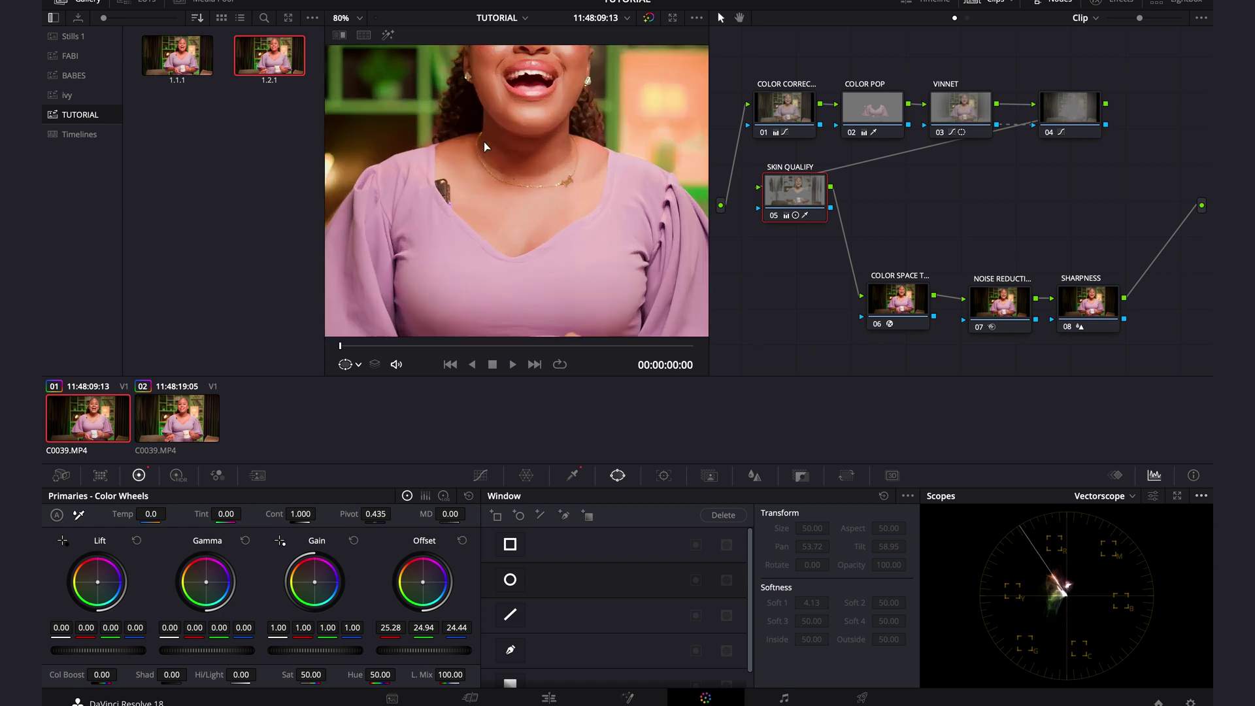
scroll(484, 145, "up", 8)
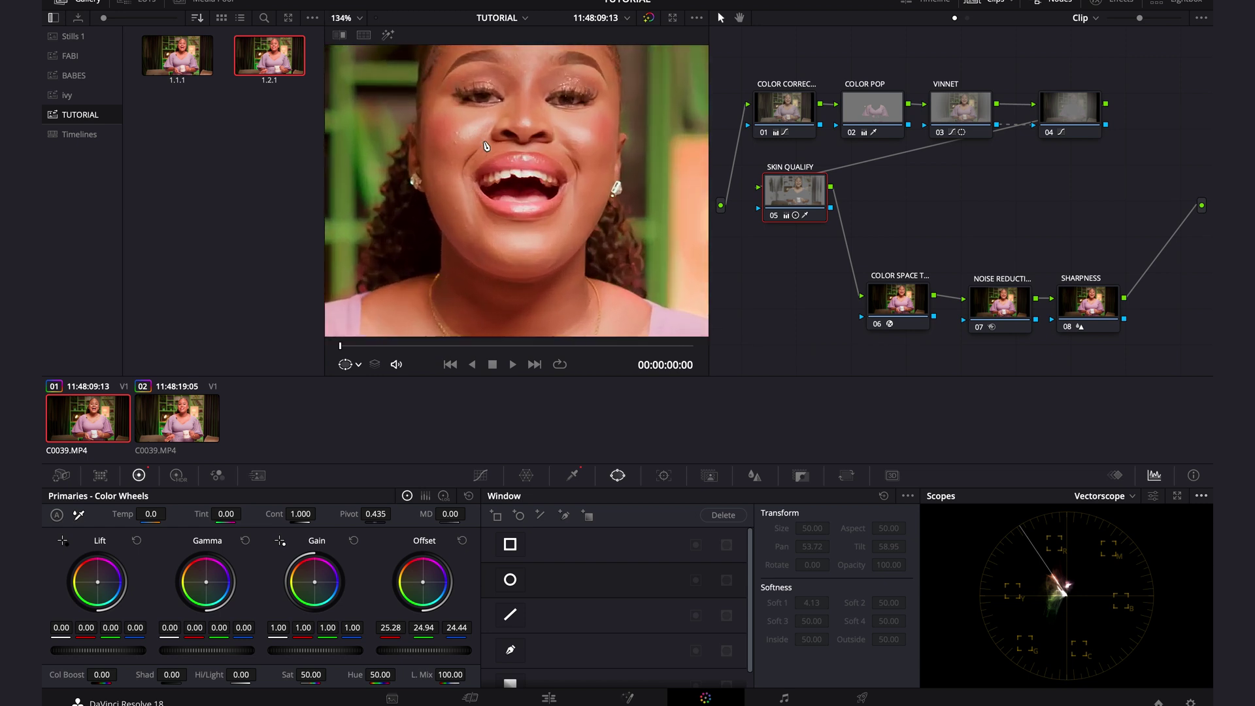
scroll(484, 145, "down", 3)
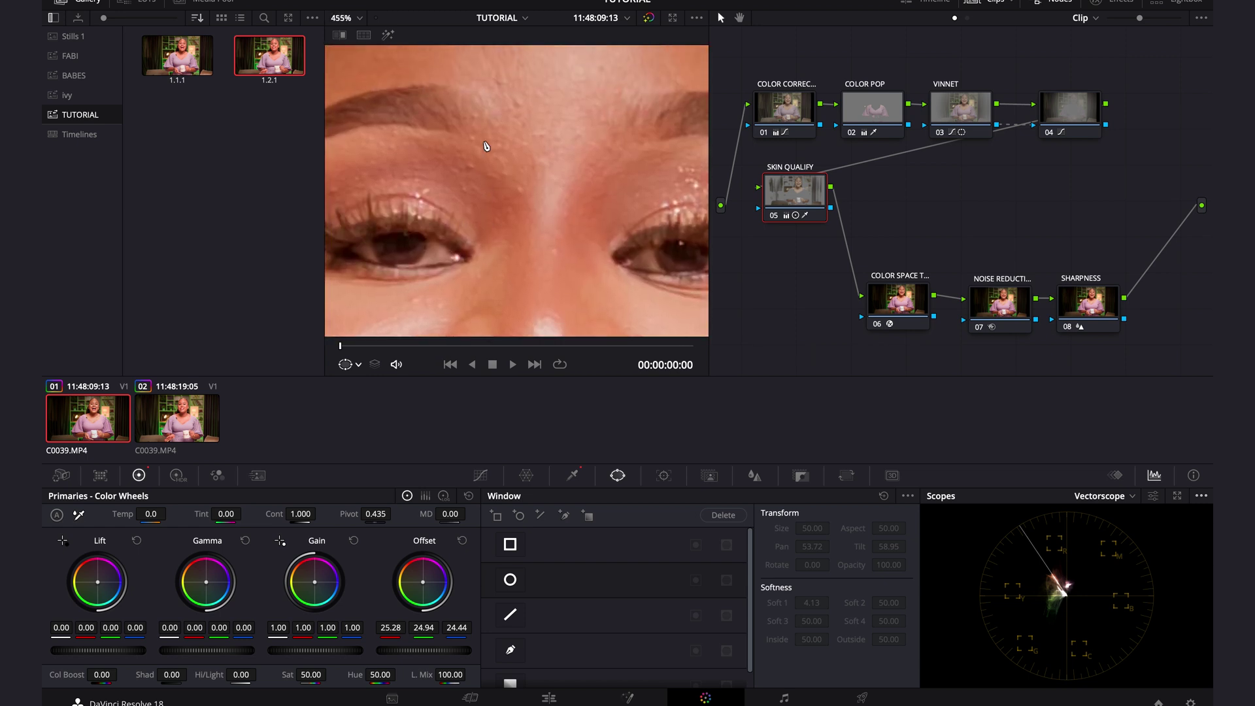
scroll(483, 142, "down", 1)
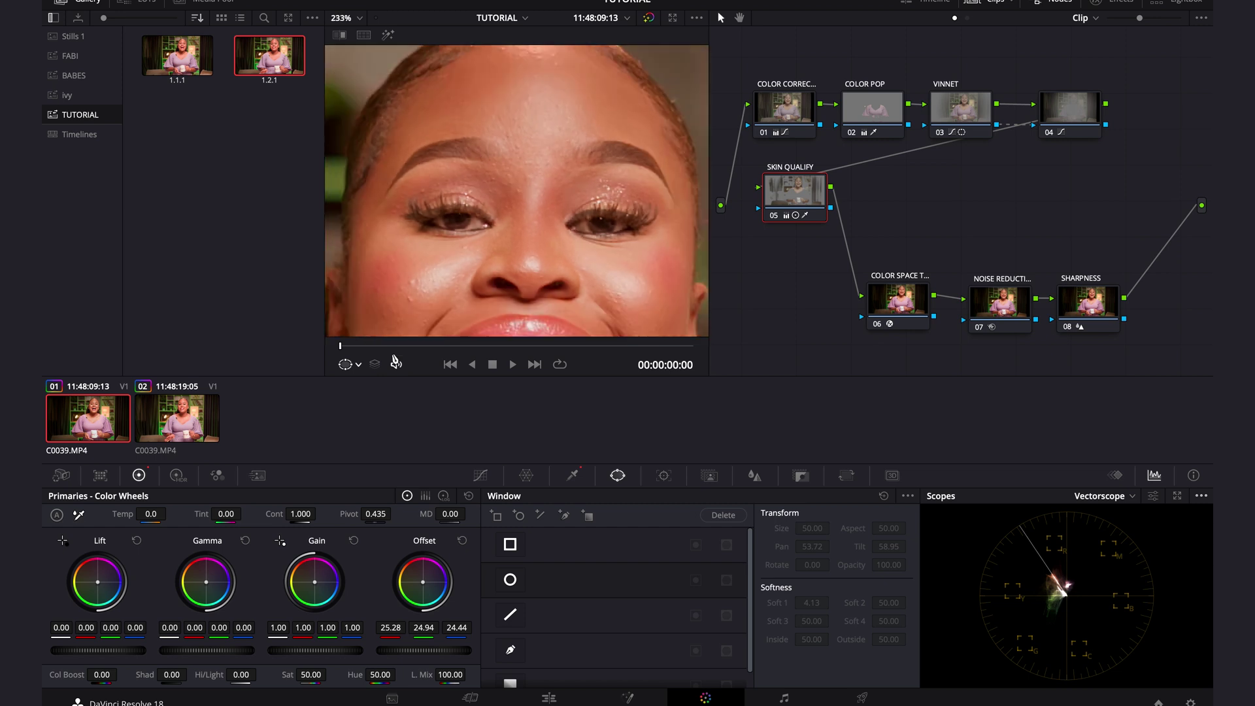
left_click_drag(448, 520, 418, 518)
key("shift+z")
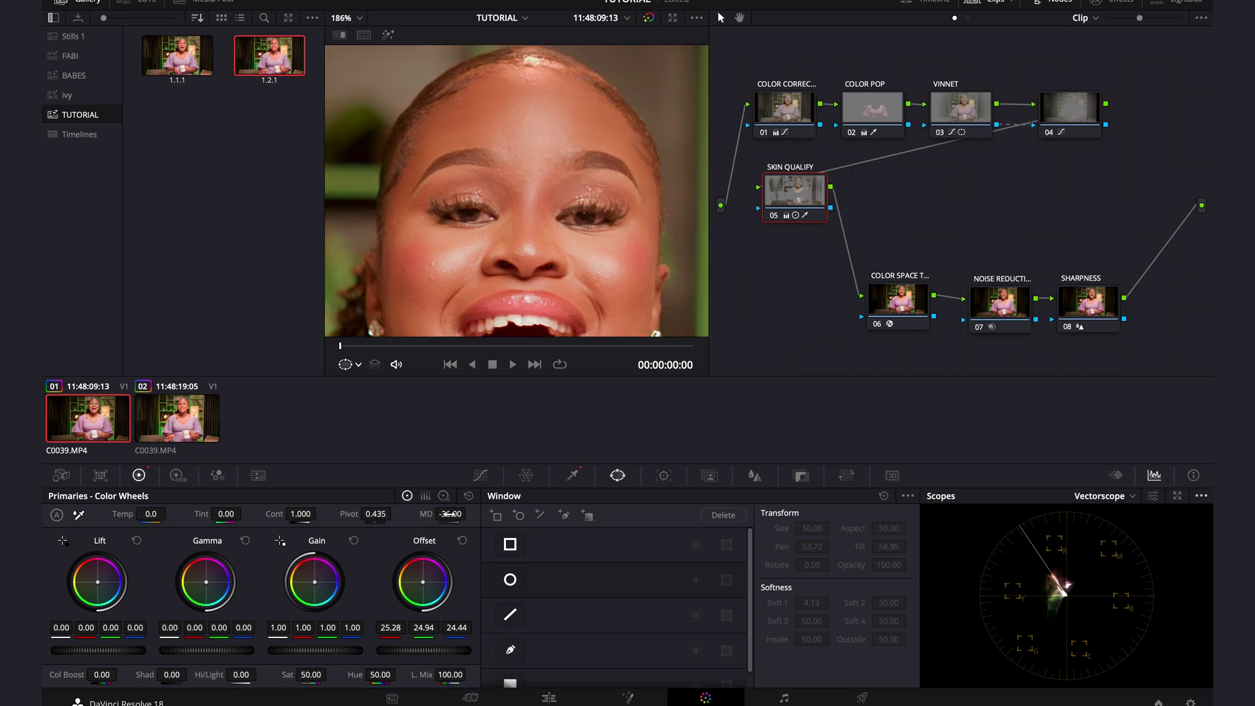
scroll(589, 267, "down", 4)
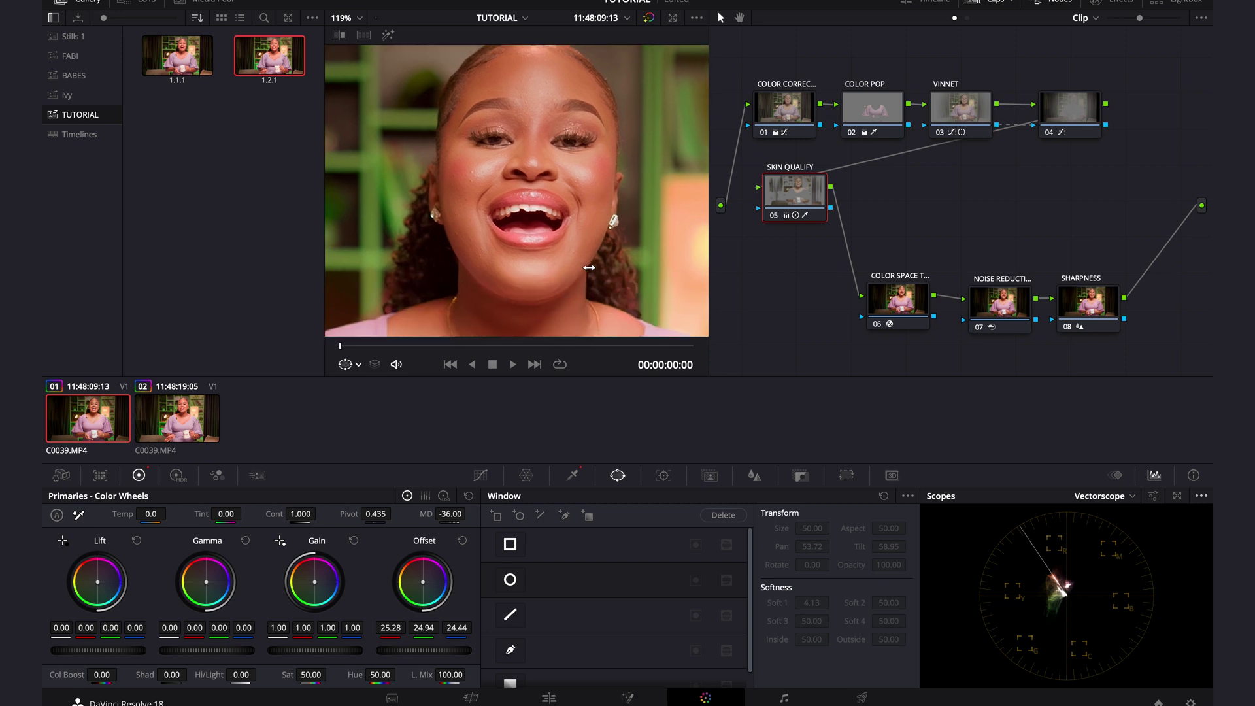
scroll(589, 267, "down", 3)
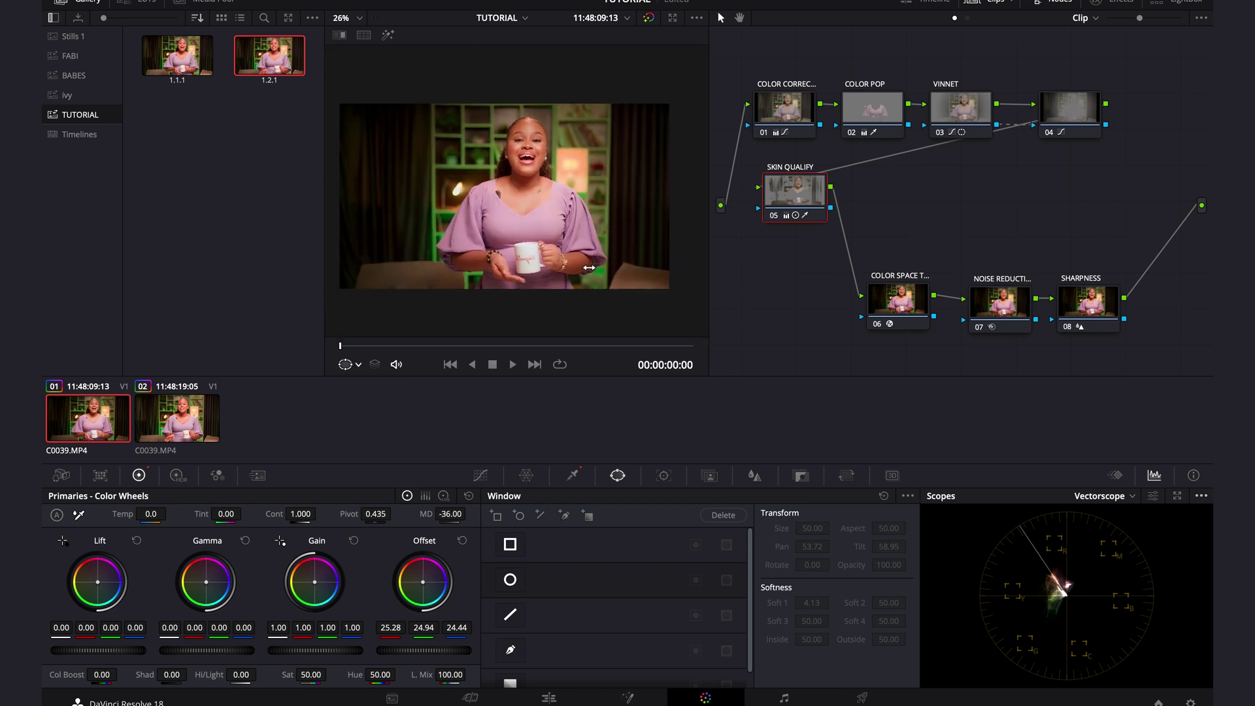
scroll(589, 267, "up", 1)
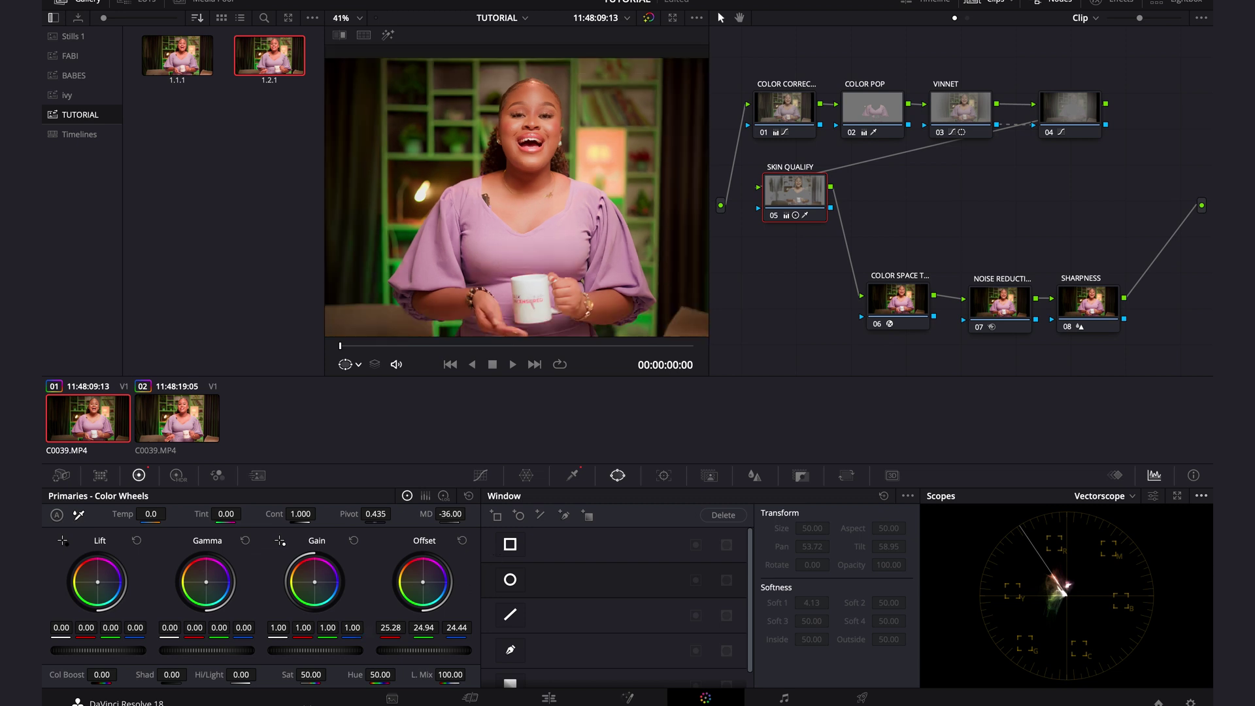
Set the Color Wheels saturation on node 05 to 55
left_click(311, 679)
type("55")
key("Return")
scroll(575, 215, "down", 2)
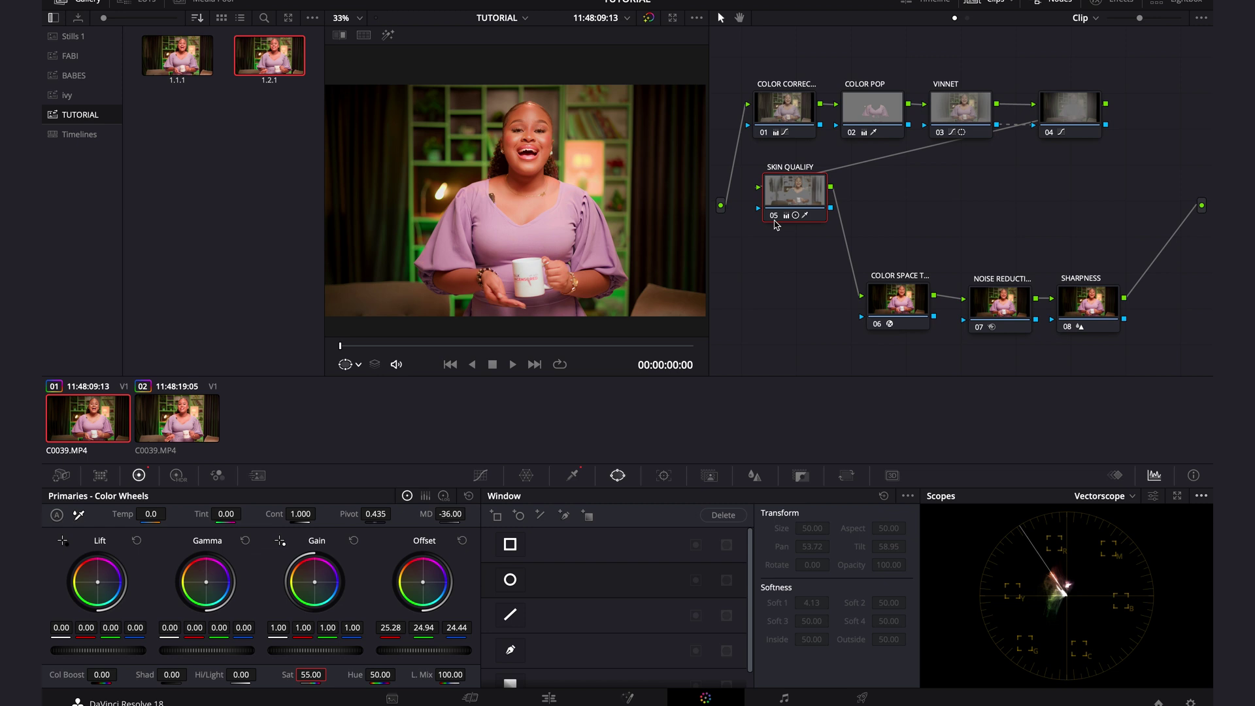
Toggle the SKIN QUALIFY node off and back on to compare, then fit the frame
left_click(776, 218)
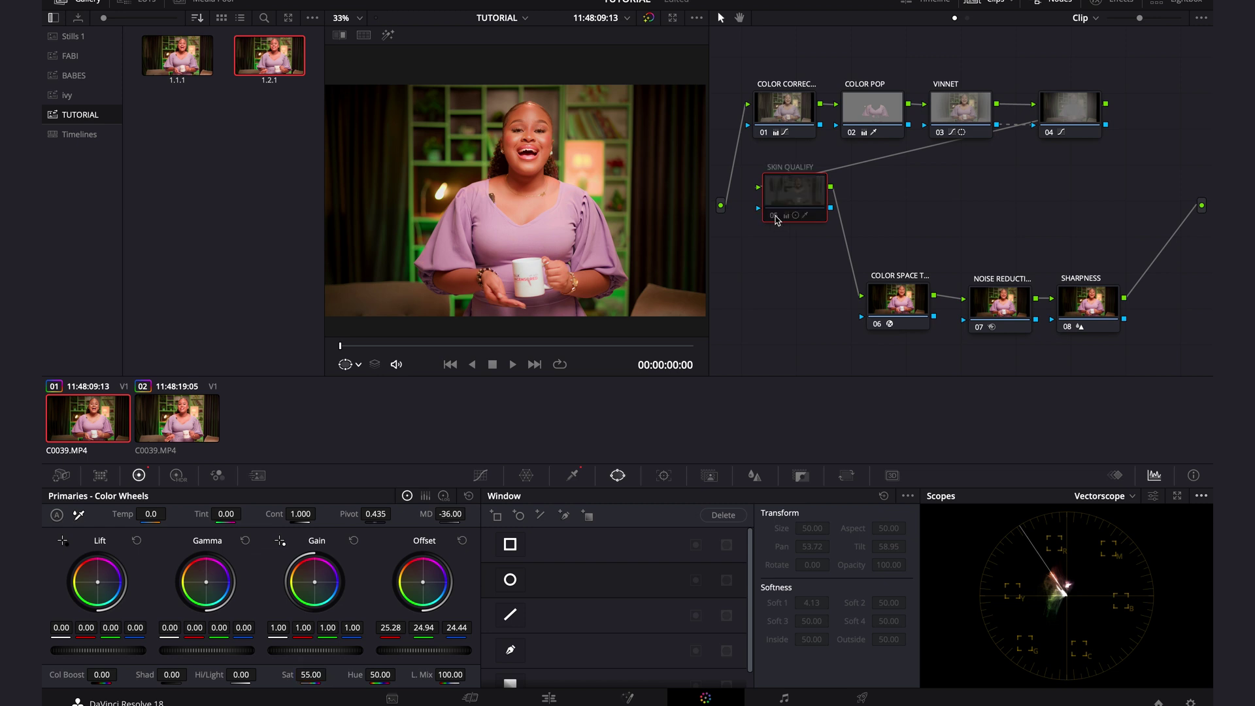
scroll(646, 213, "up", 6)
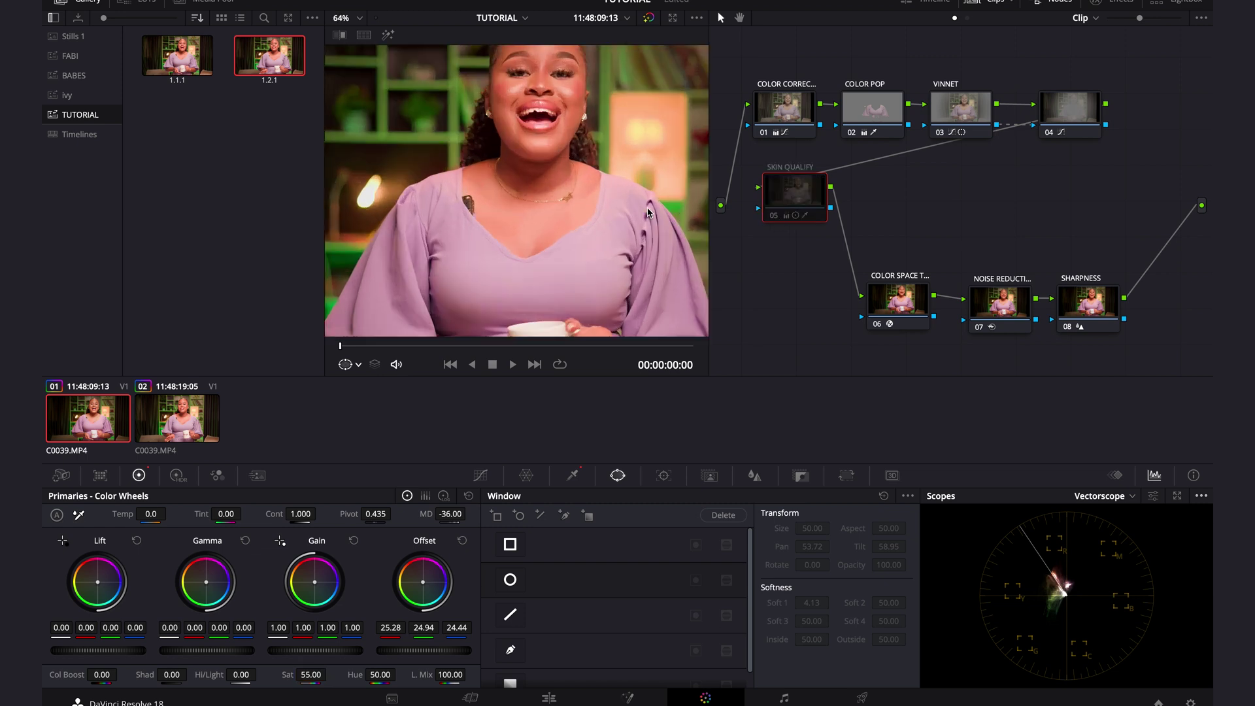
scroll(647, 213, "down", 2)
scroll(647, 212, "down", 2)
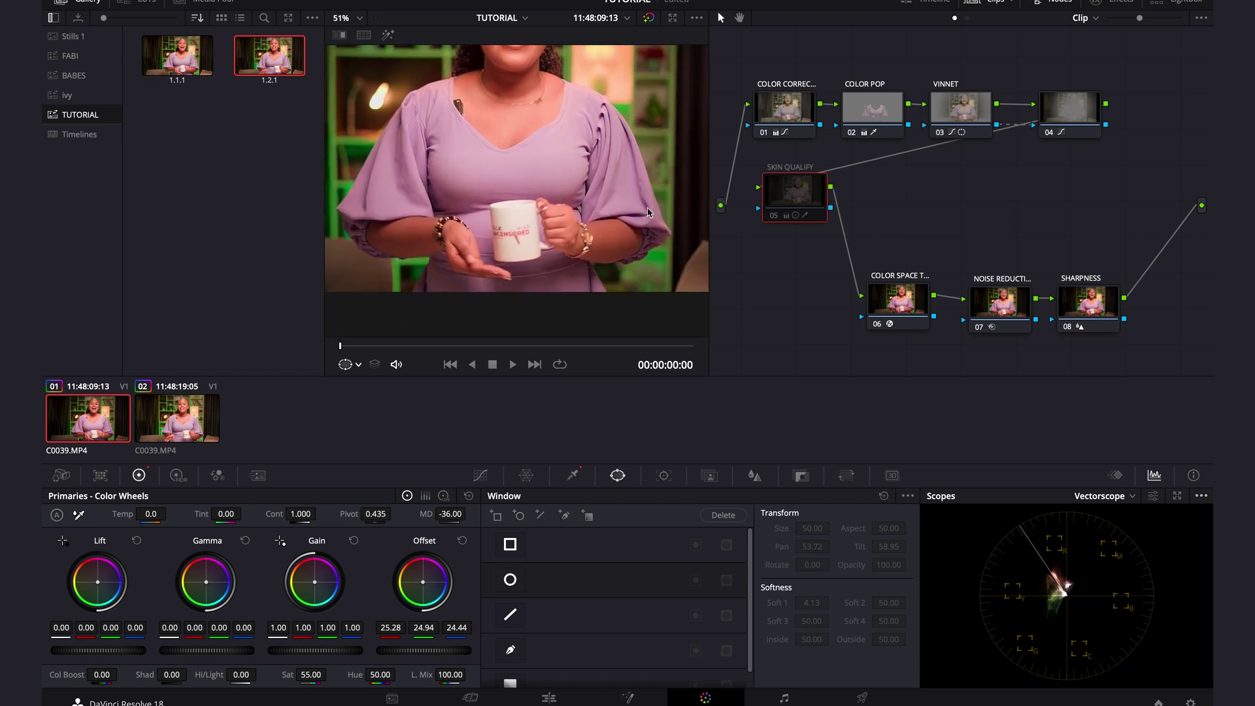
left_click(773, 217)
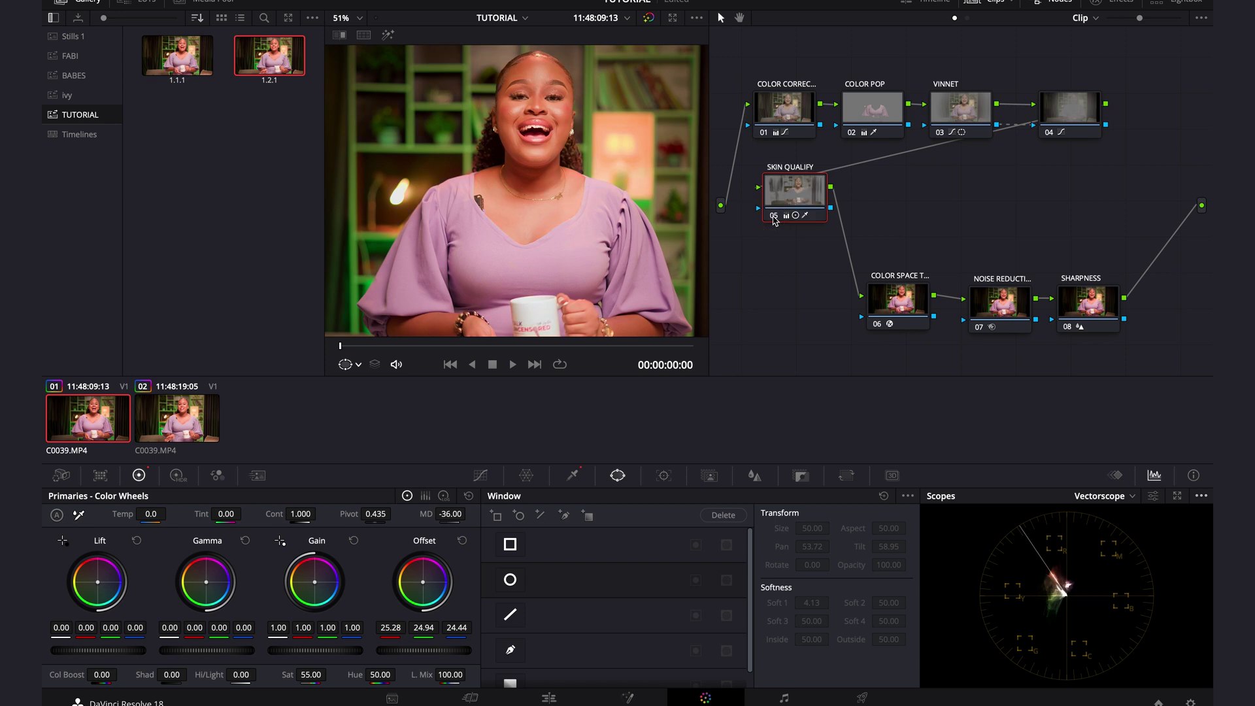
key("shift+z")
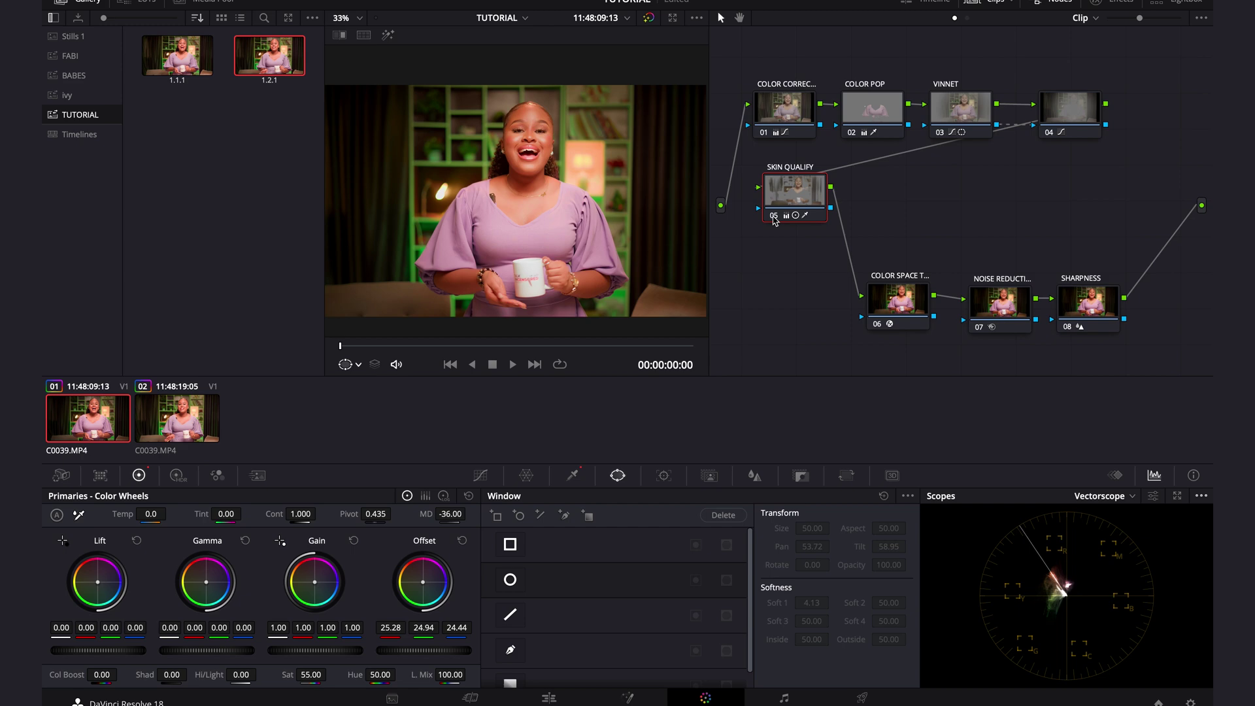